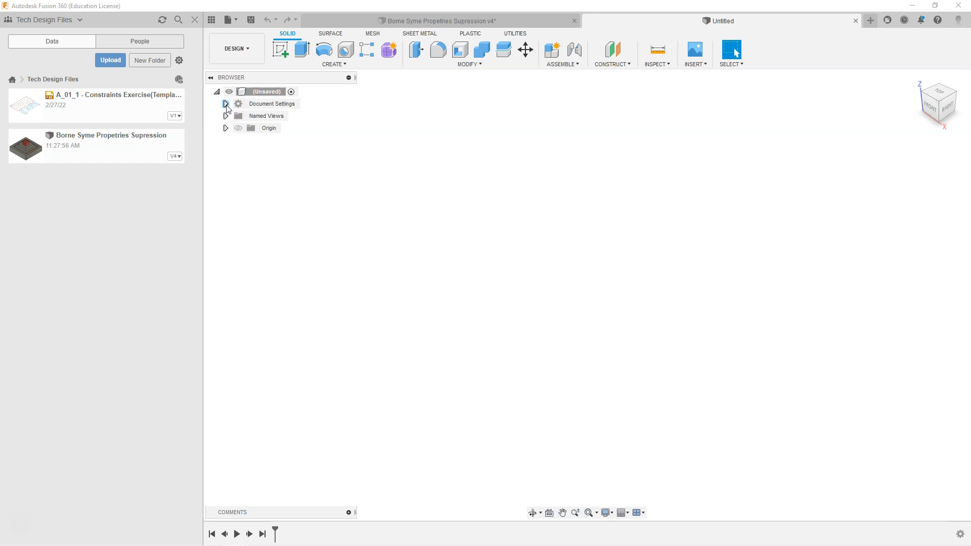
# Check the document's active unit type and the unit options available for it, leaving millimeter in place
pyautogui.click(226, 105)
pyautogui.moveTo(263, 114)
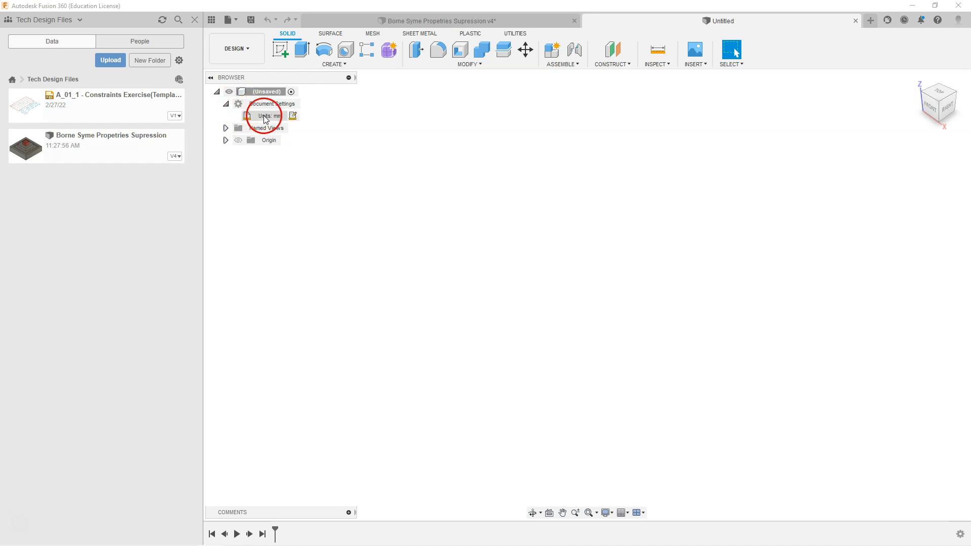
pyautogui.click(294, 115)
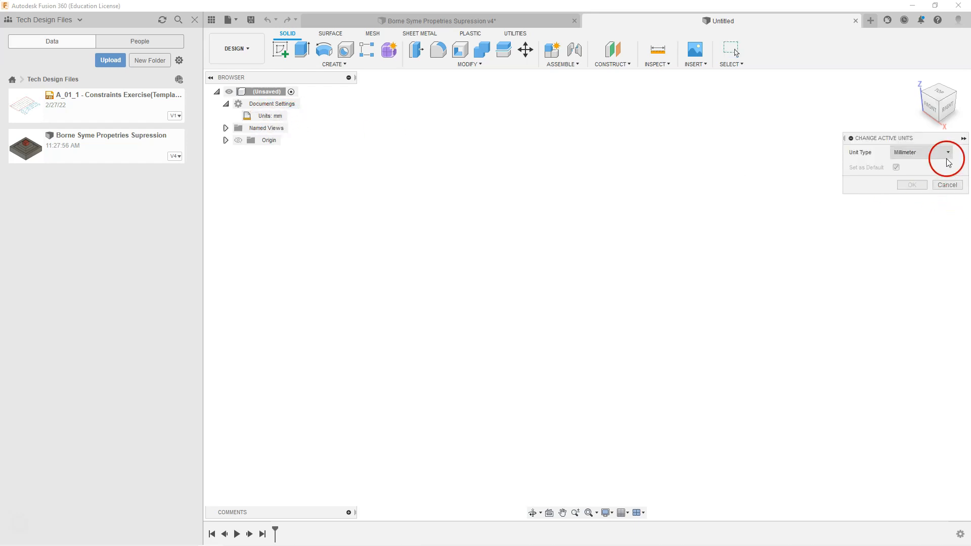
pyautogui.moveTo(934, 139); pyautogui.dragTo(681, 188)
pyautogui.click(692, 201)
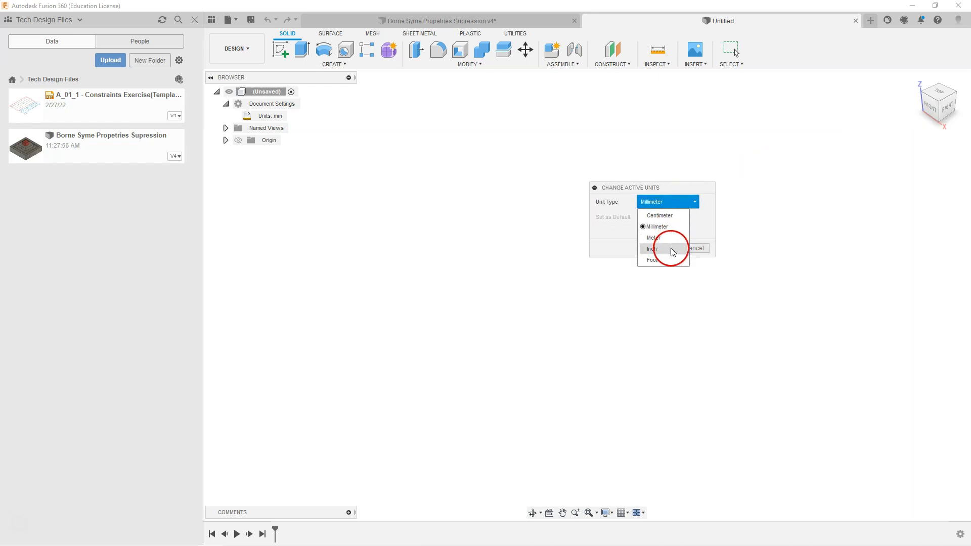
pyautogui.click(601, 226)
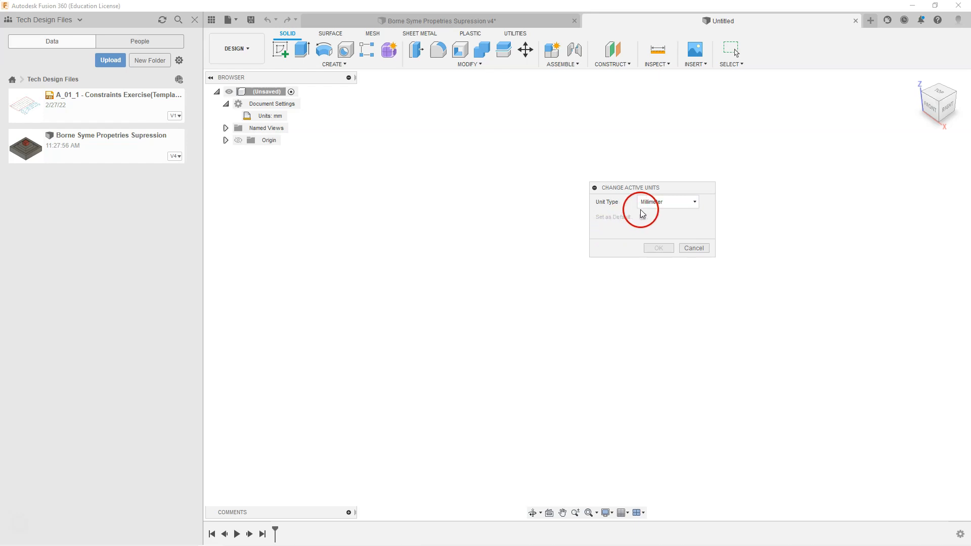
pyautogui.click(655, 248)
pyautogui.click(660, 247)
pyautogui.click(693, 248)
pyautogui.click(695, 248)
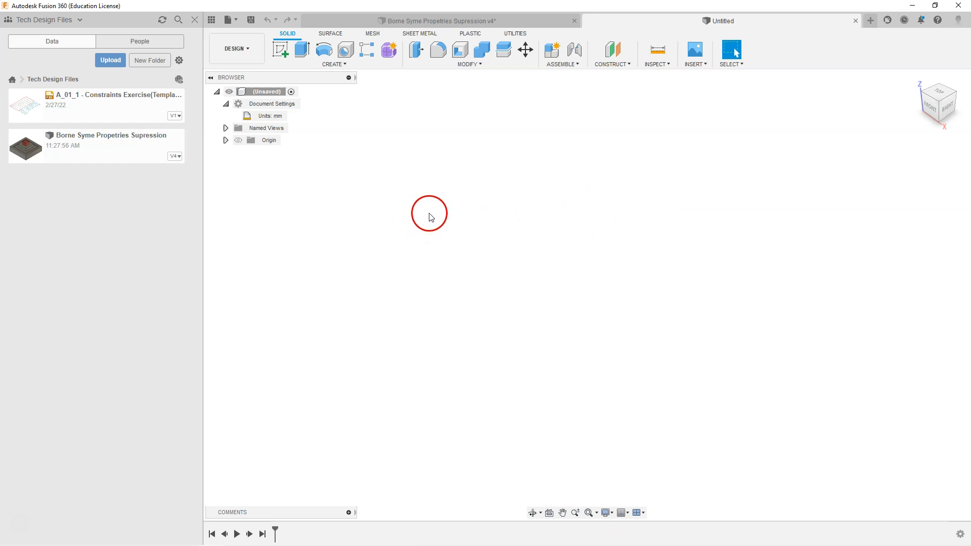
# Start a sketch on the horizontal origin plane and draw a circle about 80 mm in diameter centred on the origin
pyautogui.click(283, 52)
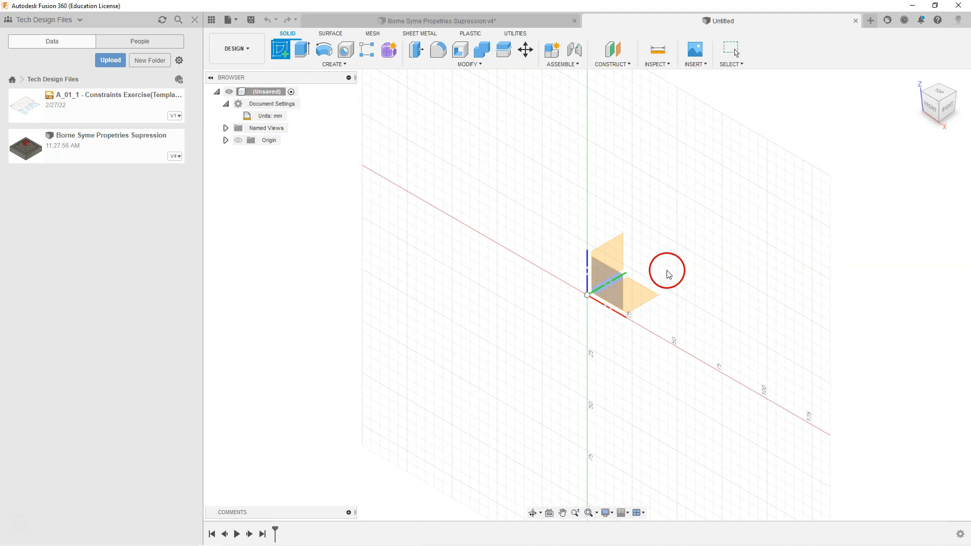
pyautogui.click(641, 291)
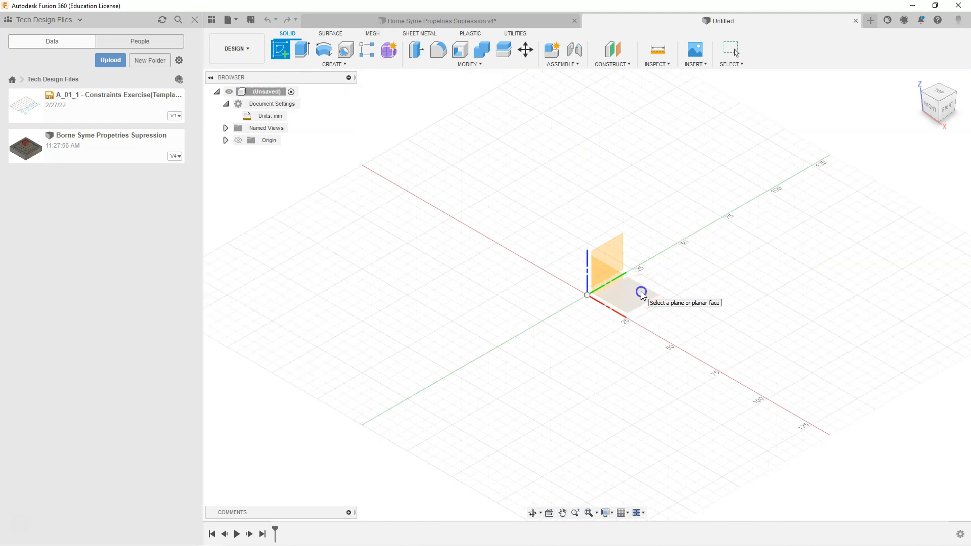
pyautogui.click(461, 208)
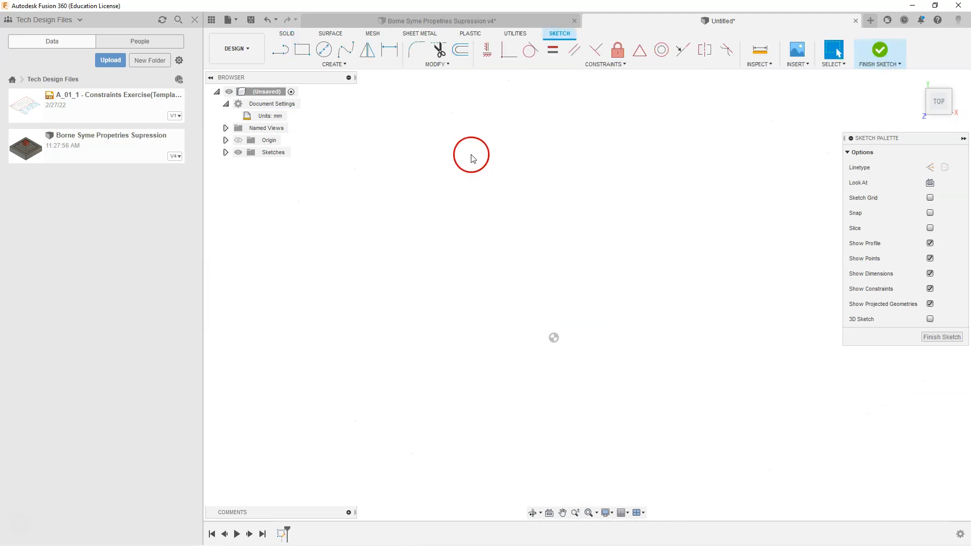
pyautogui.click(324, 50)
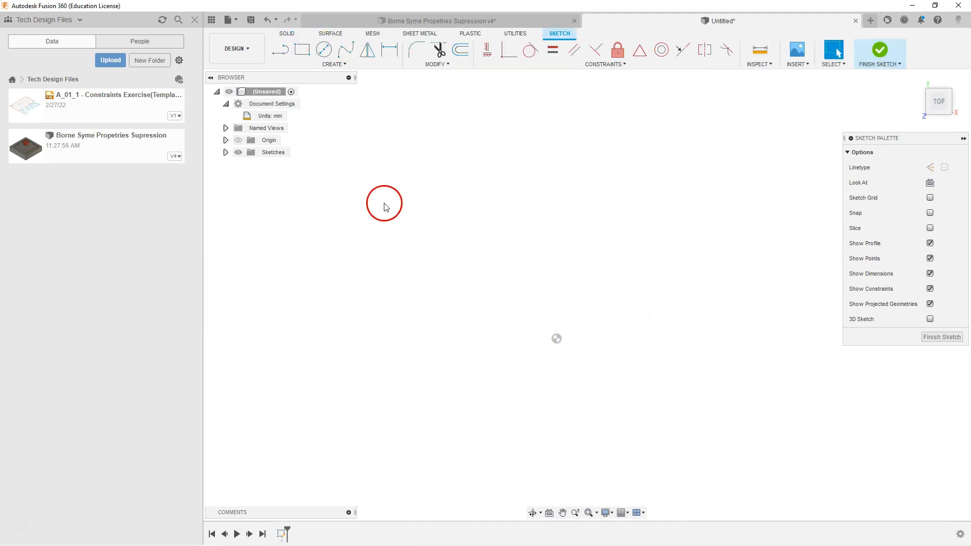
pyautogui.click(324, 50)
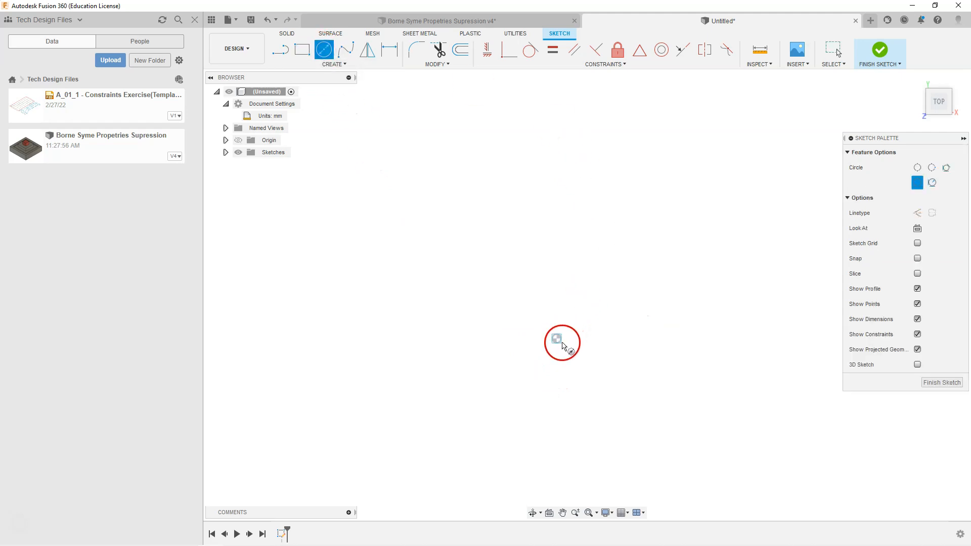
pyautogui.click(557, 339)
pyautogui.click(615, 286)
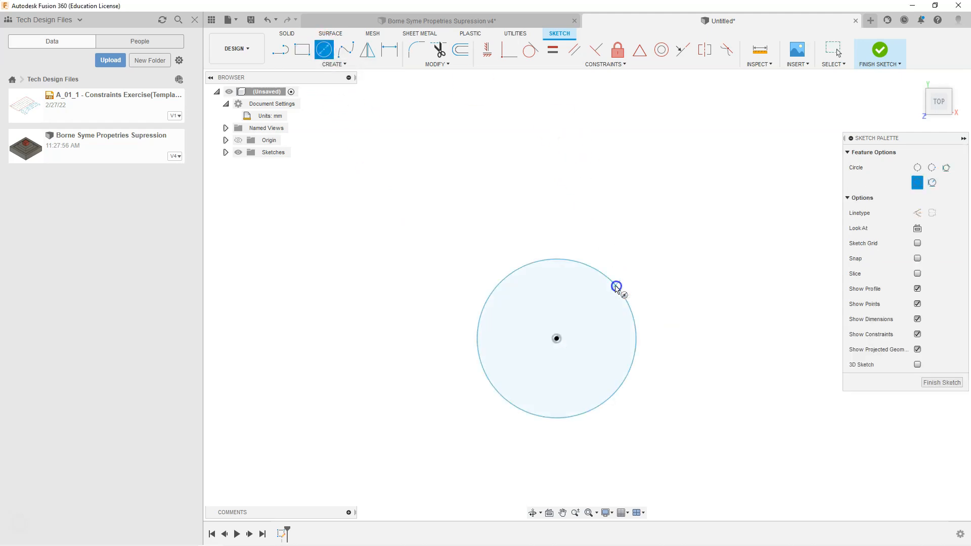
# Dimension the circle's diameter to 70 mm and finish the sketch
pyautogui.click(393, 50)
pyautogui.click(597, 268)
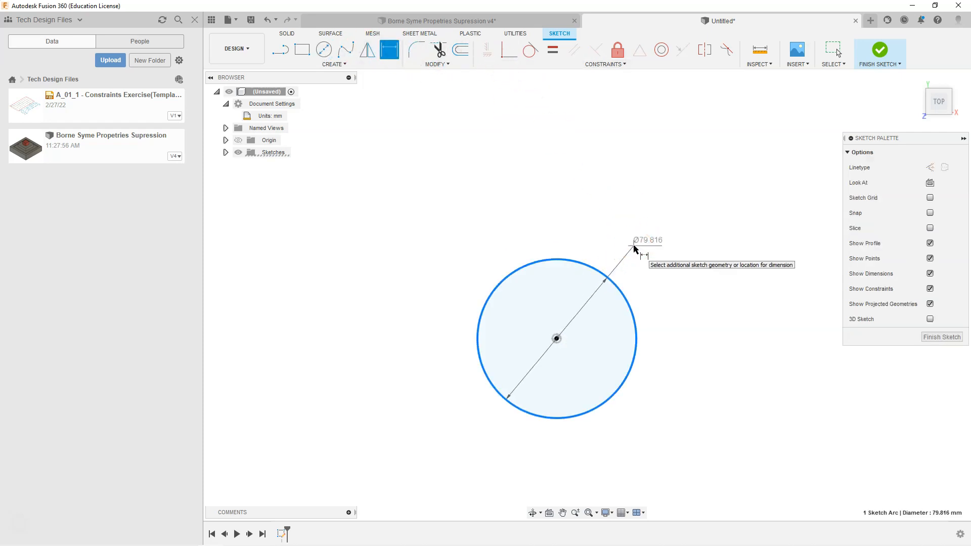
pyautogui.click(635, 249)
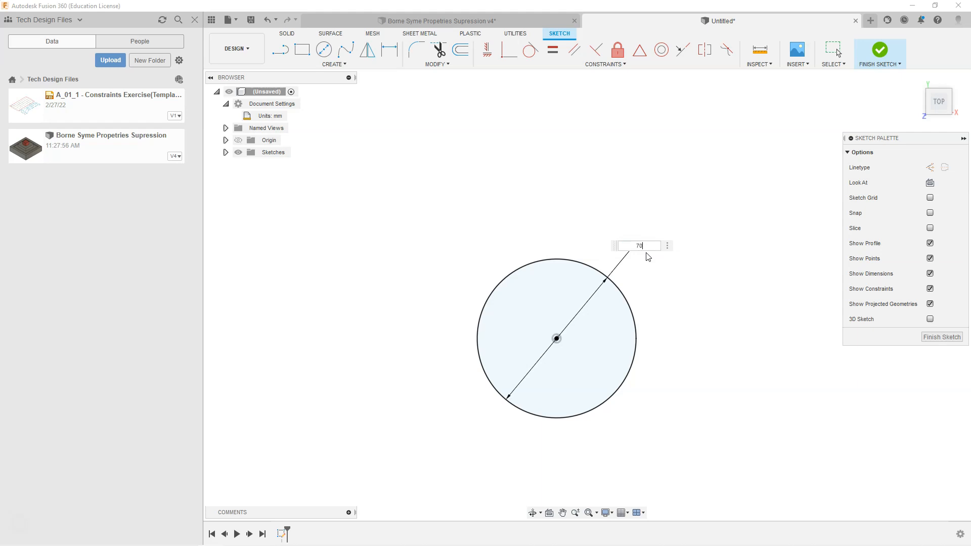
pyautogui.press('Return')
pyautogui.press('d')
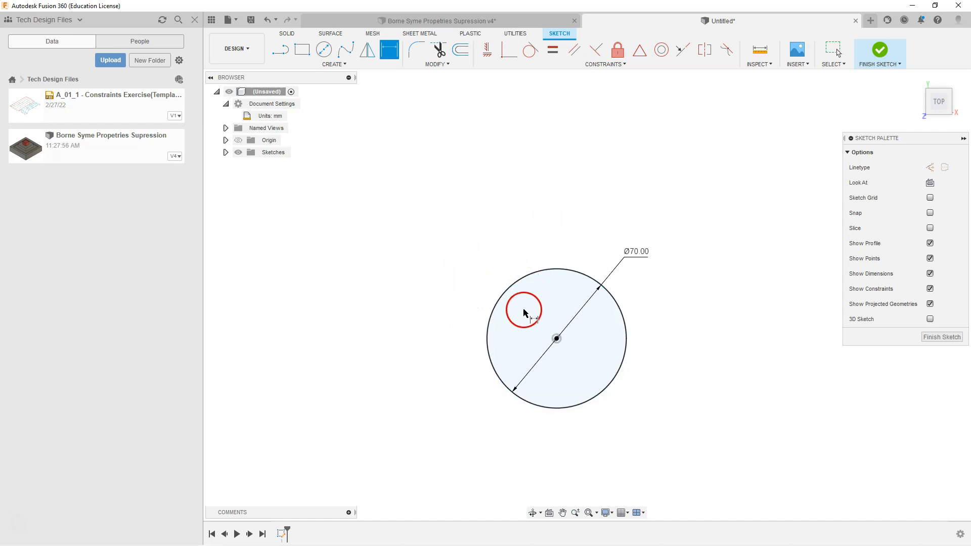
pyautogui.click(225, 152)
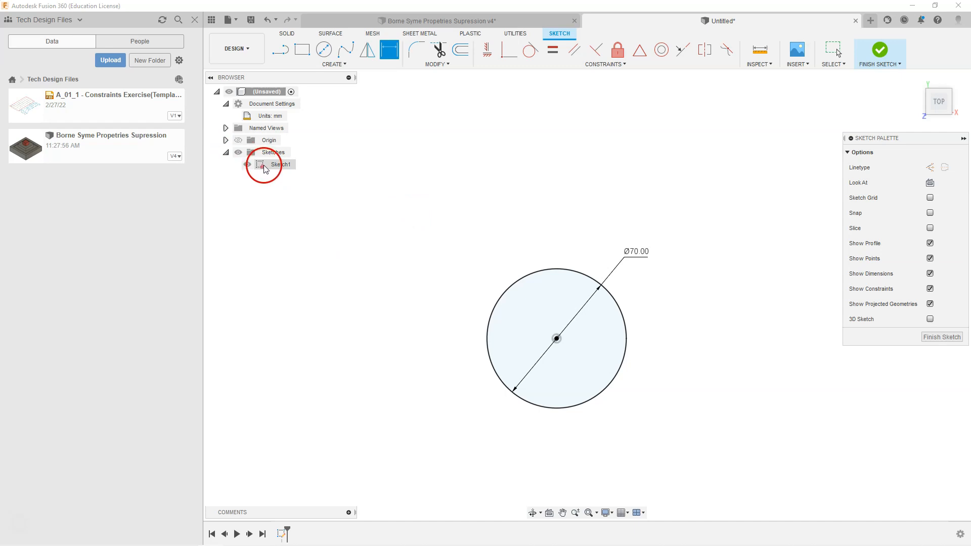
pyautogui.click(883, 52)
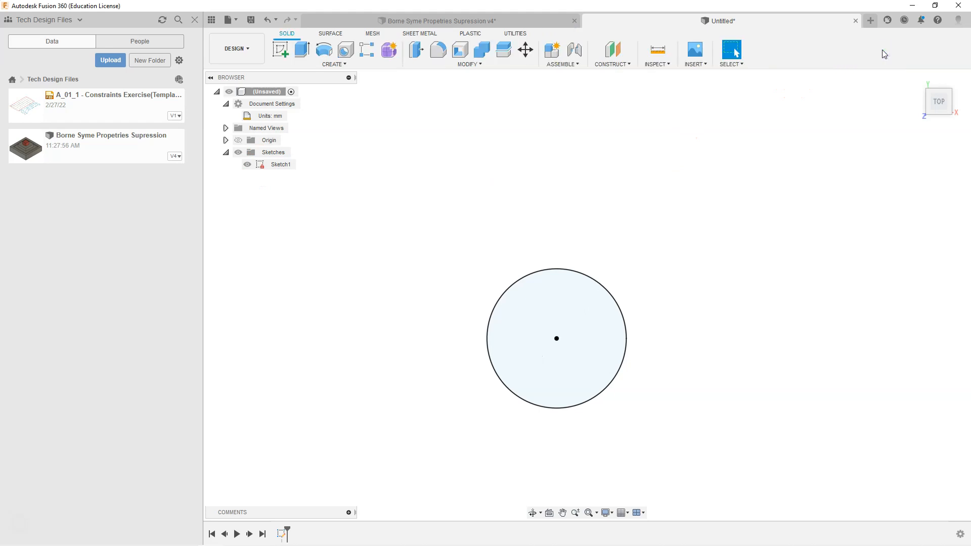
# Extrude the circle profile upward 130 mm to one side as a new body
pyautogui.click(916, 79)
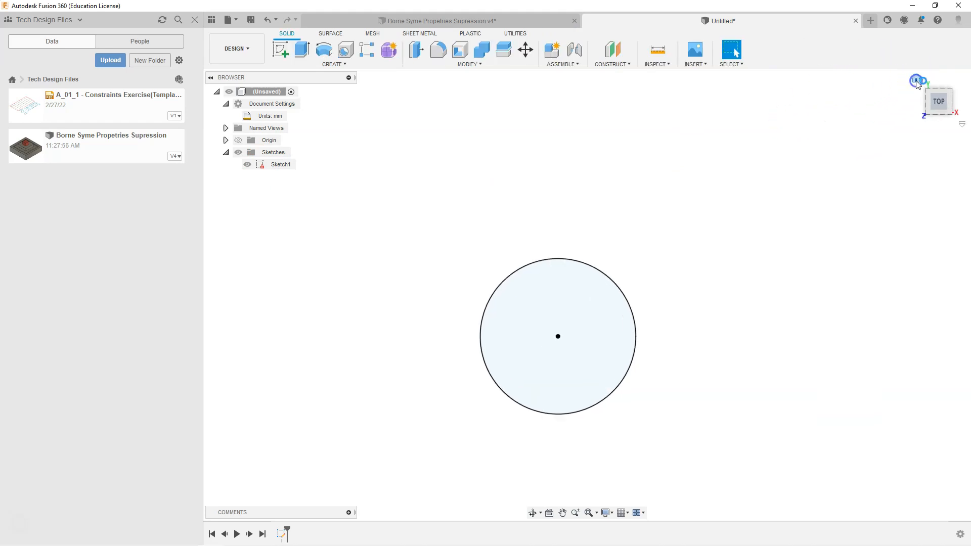
pyautogui.scroll(3, 592, 325)
pyautogui.scroll(-3, 595, 326)
pyautogui.scroll(-4, 593, 324)
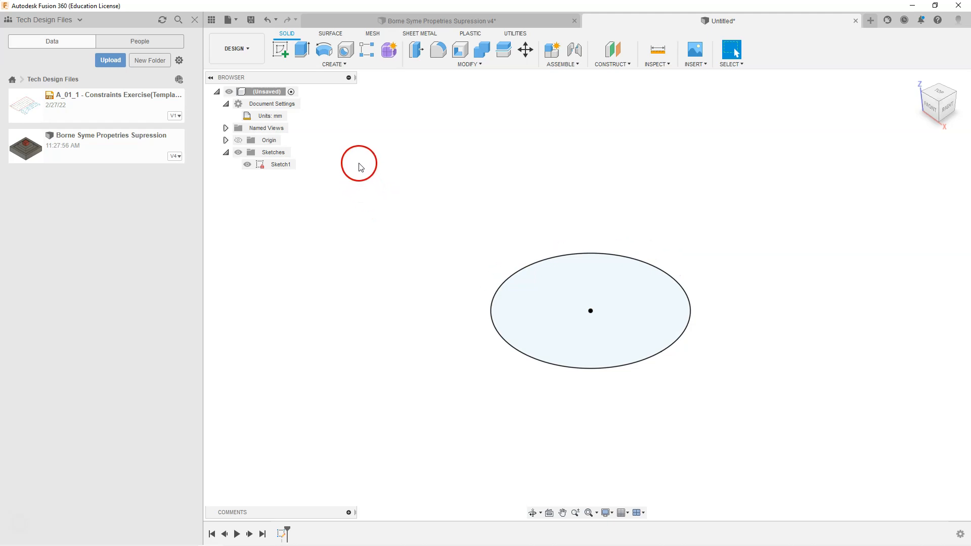
pyautogui.click(302, 50)
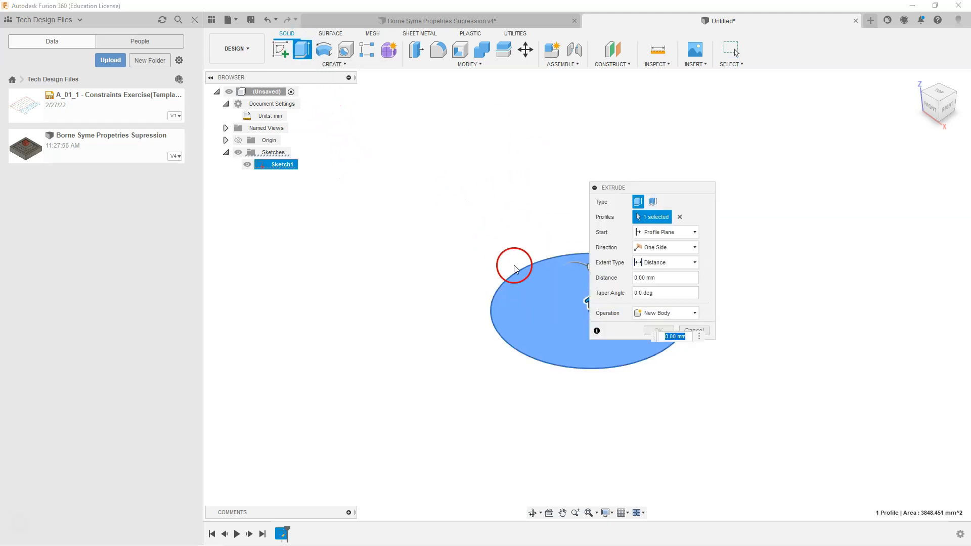
pyautogui.moveTo(662, 188); pyautogui.dragTo(812, 193)
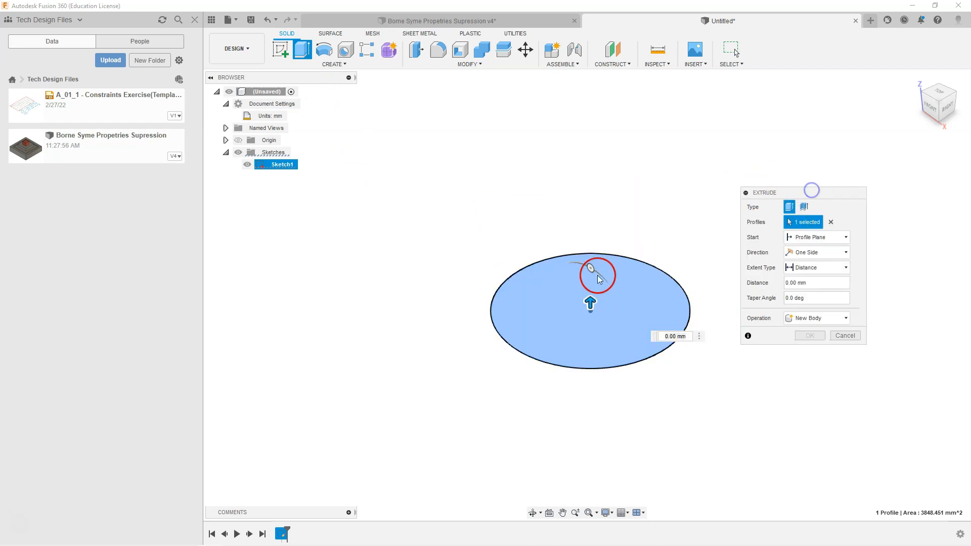
pyautogui.moveTo(590, 300); pyautogui.dragTo(589, 148)
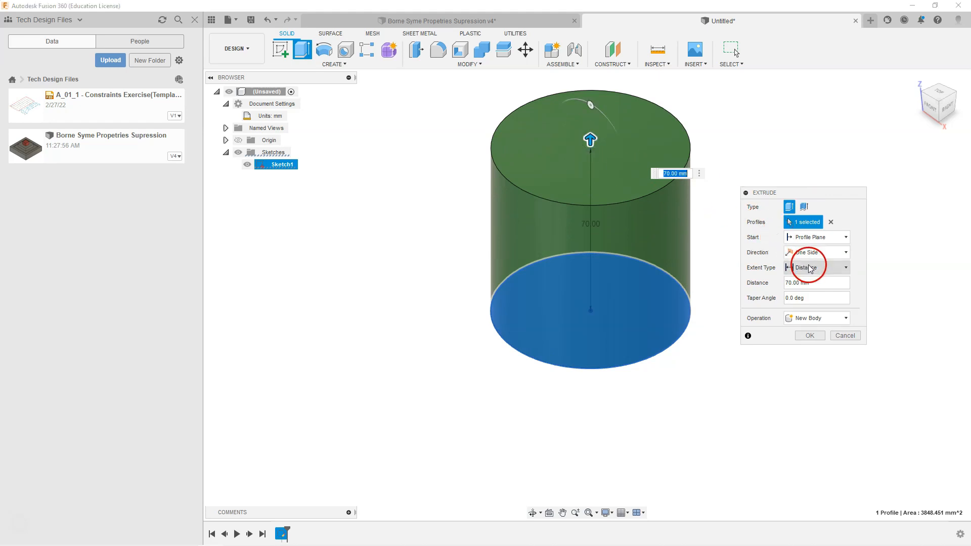
pyautogui.click(816, 284)
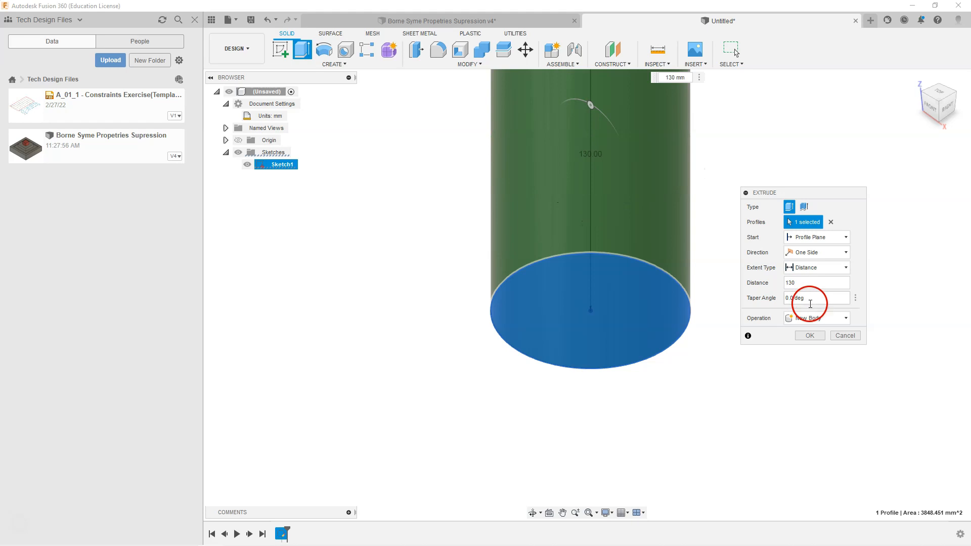
pyautogui.click(809, 336)
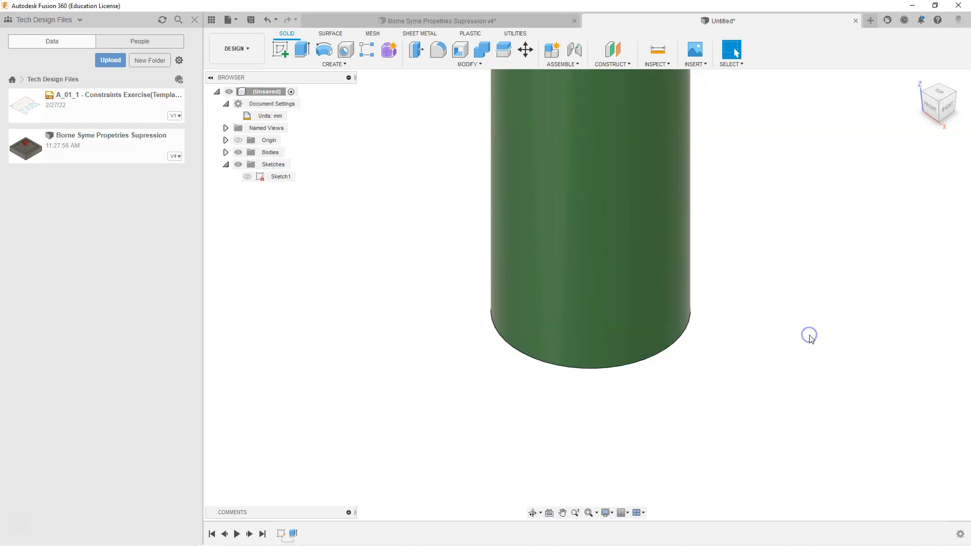
# Start a sketch on the cylinder's top face and draw a concentric circle about 64 mm in diameter inside its edge
pyautogui.click(917, 80)
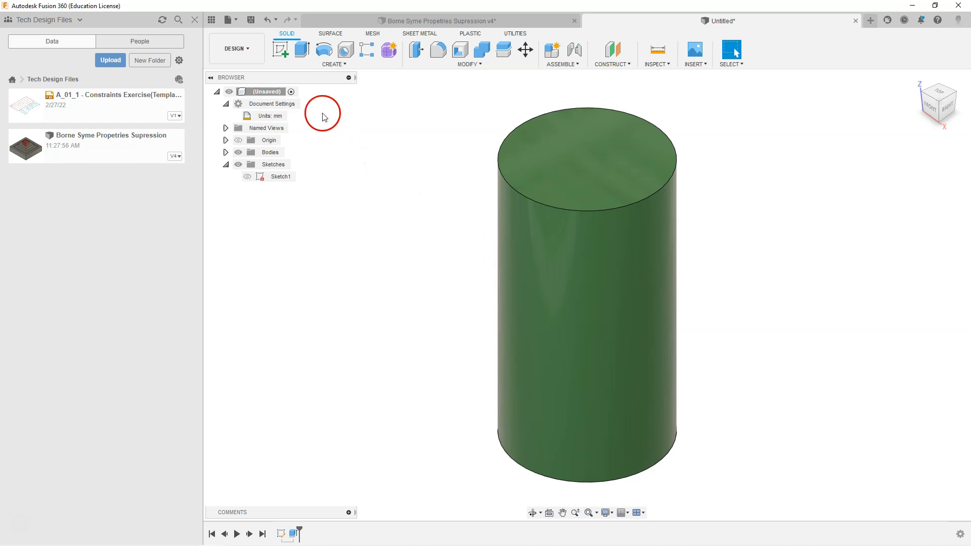
pyautogui.click(282, 51)
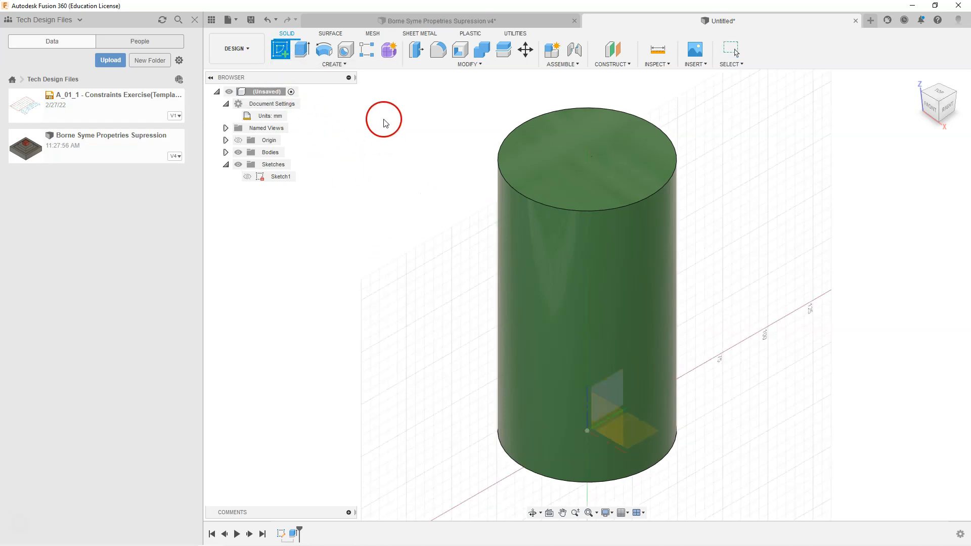
pyautogui.click(578, 126)
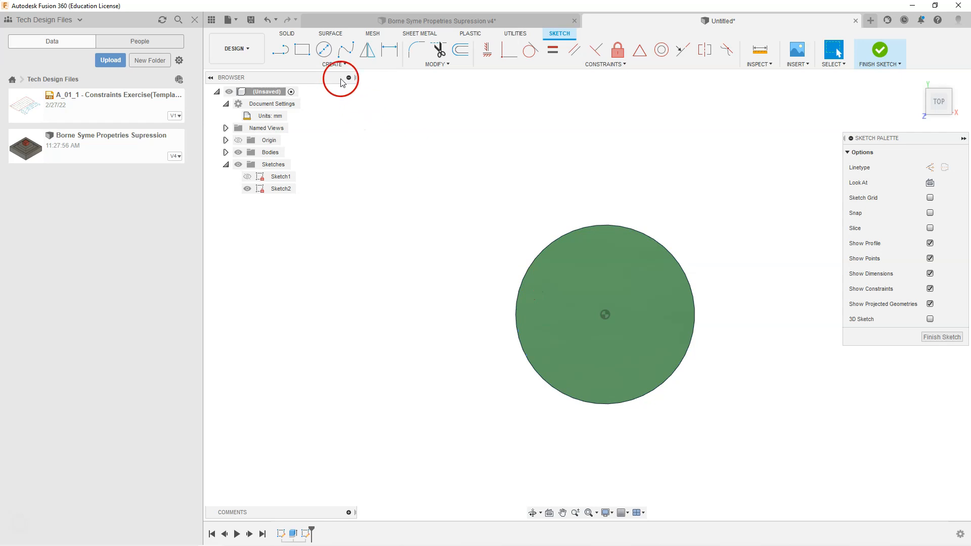
pyautogui.click(323, 50)
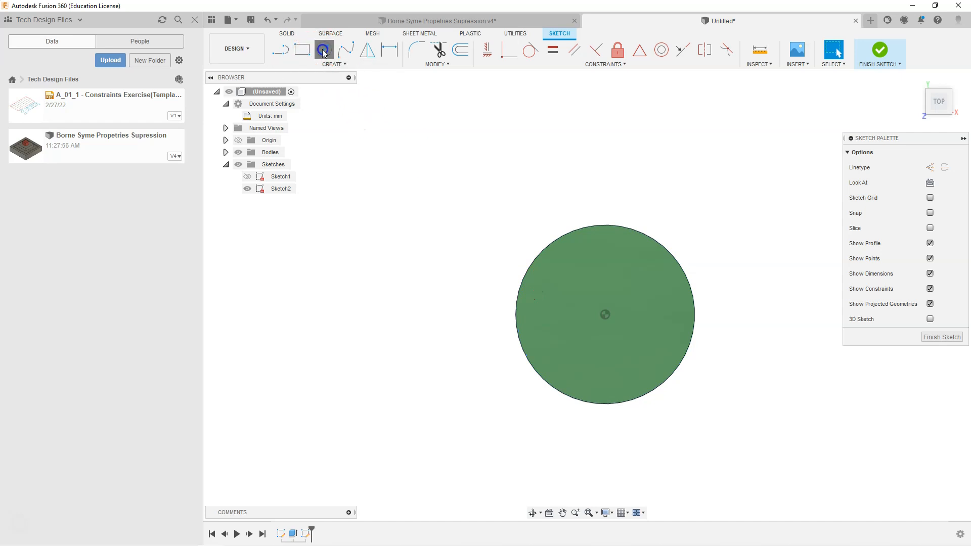
pyautogui.click(605, 314)
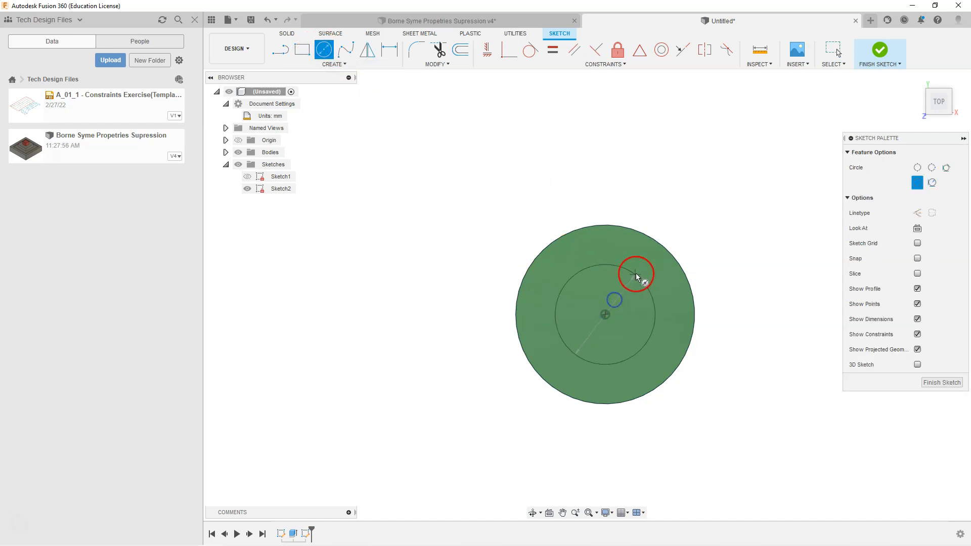
pyautogui.click(652, 250)
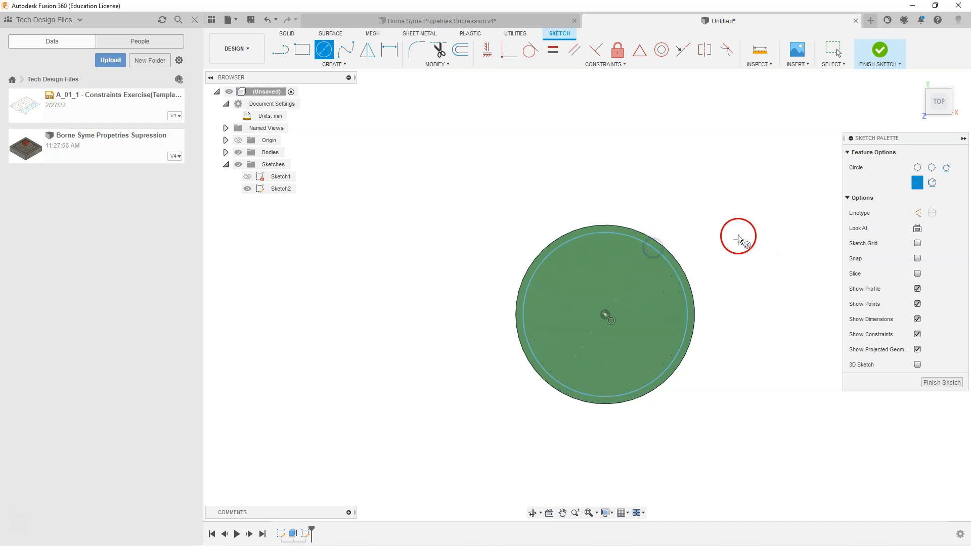
pyautogui.press('Escape')
# Dimension the inner circle on the top face to a diameter of 65 mm
pyautogui.scroll(3, 717, 321)
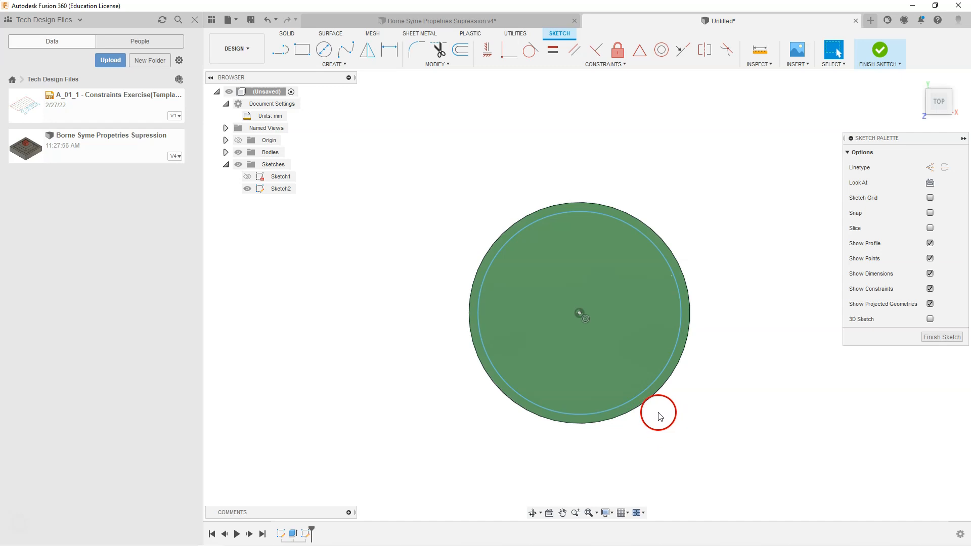
pyautogui.click(390, 50)
pyautogui.click(624, 221)
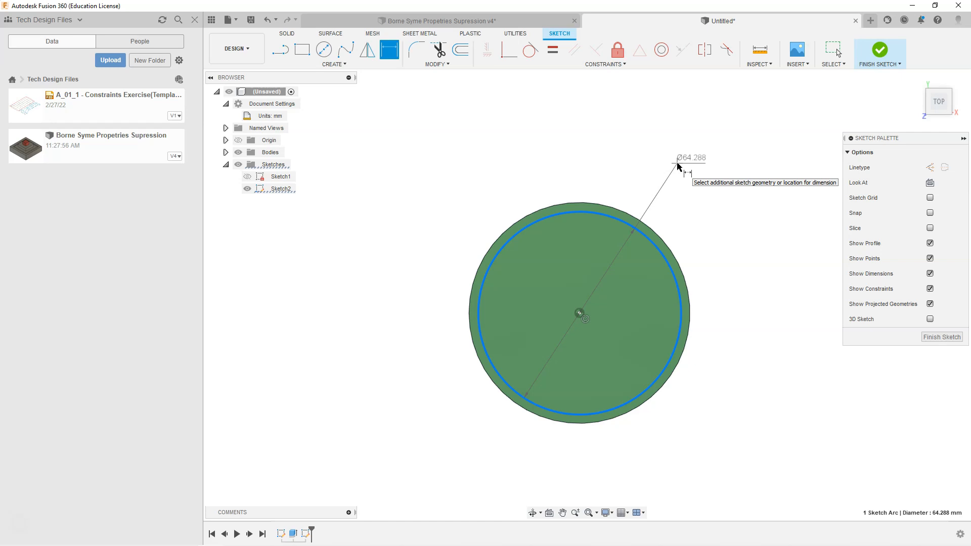
pyautogui.click(642, 170)
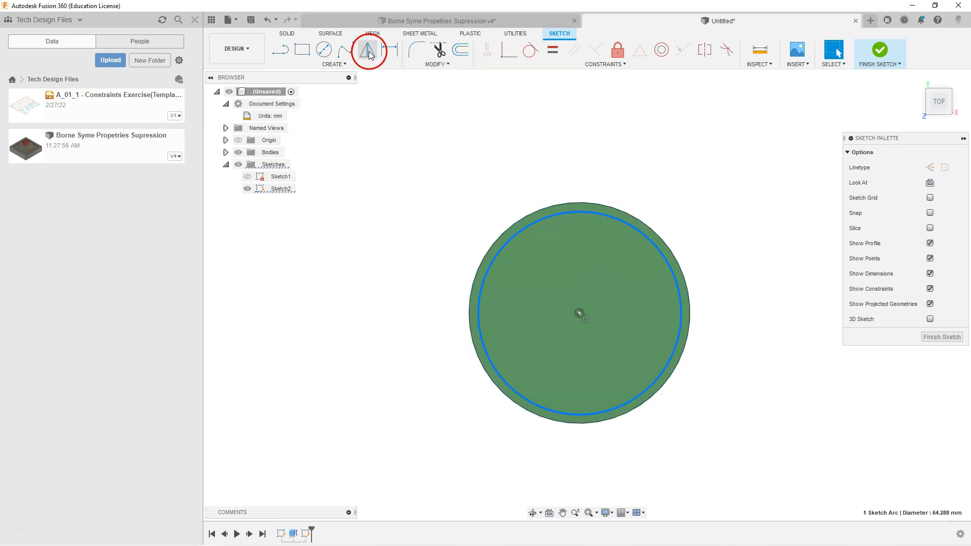
pyautogui.click(389, 49)
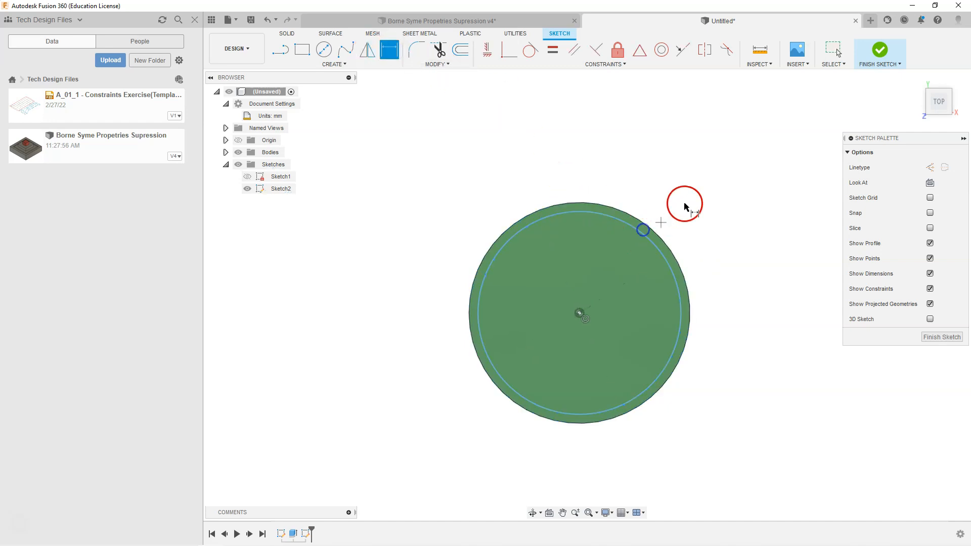
pyautogui.click(631, 226)
pyautogui.click(686, 196)
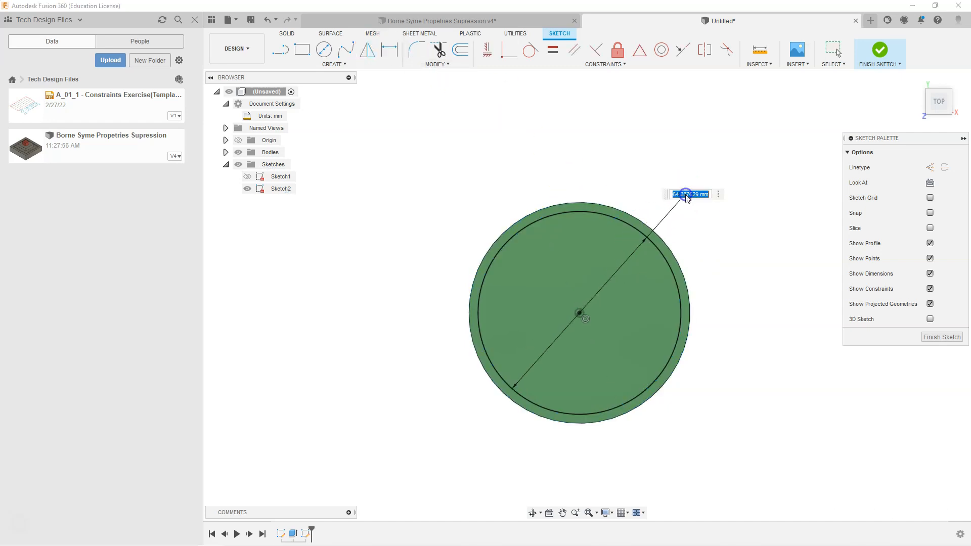
pyautogui.write('65')
pyautogui.press('Return')
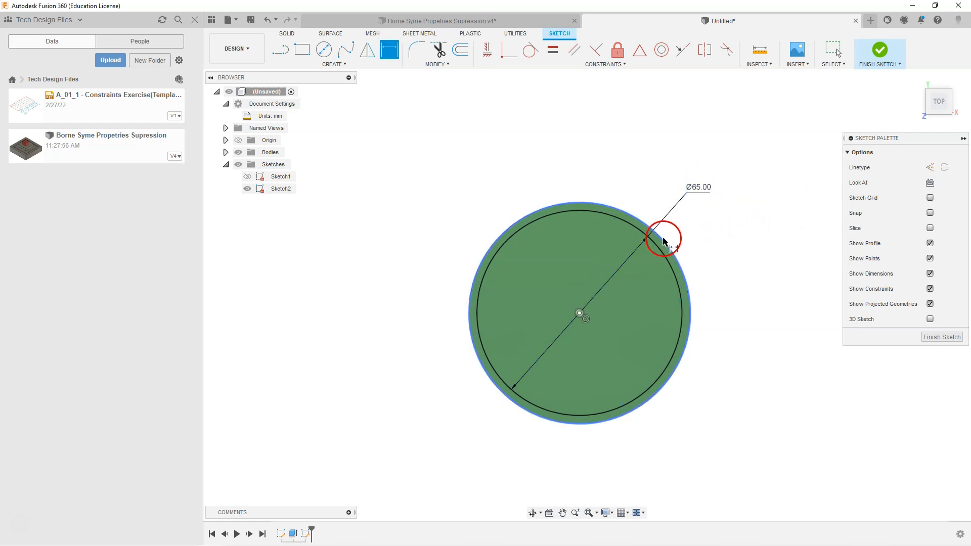
pyautogui.click(671, 249)
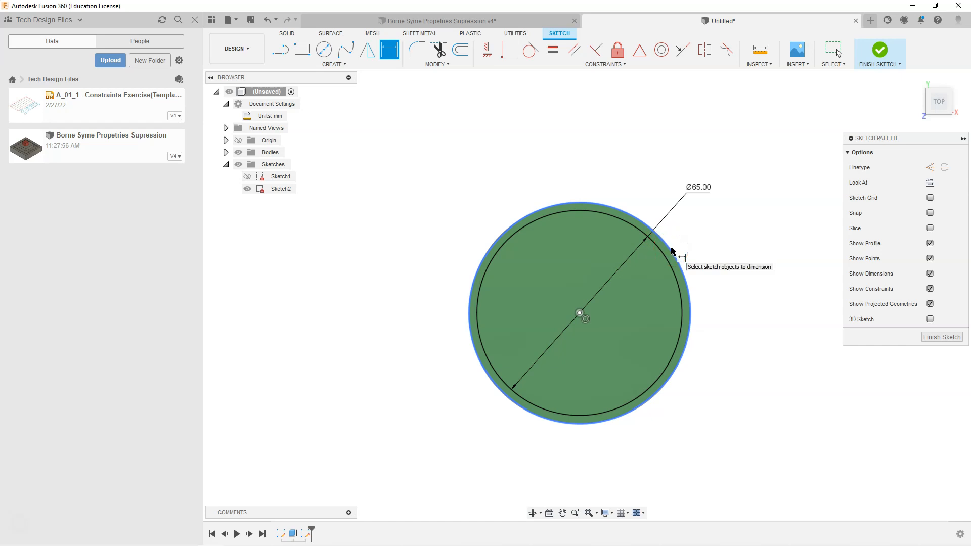
pyautogui.click(711, 206)
pyautogui.click(632, 214)
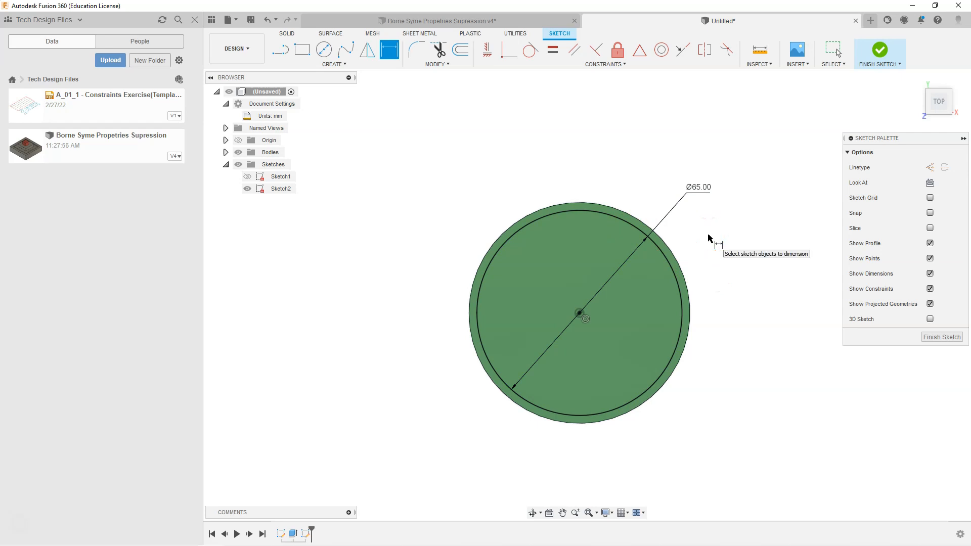
pyautogui.click(691, 241)
pyautogui.click(653, 241)
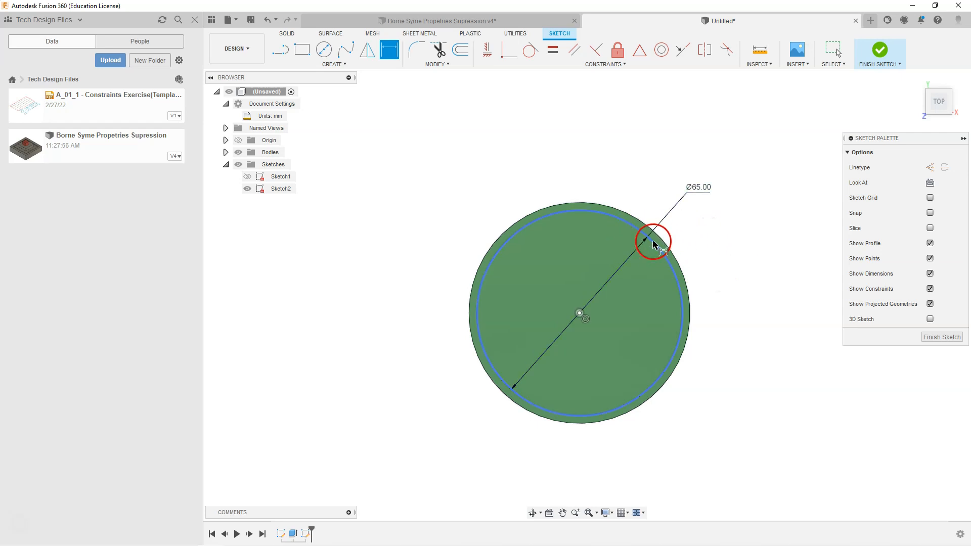
pyautogui.click(743, 240)
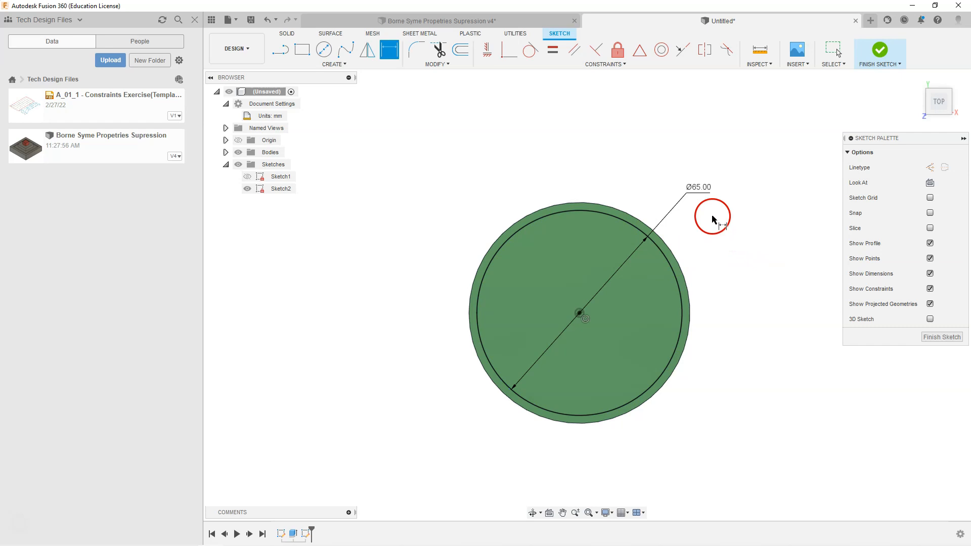
# Delete the 65 mm diameter dimension and the inner circle from the top-face sketch
pyautogui.press('Escape')
pyautogui.click(699, 188)
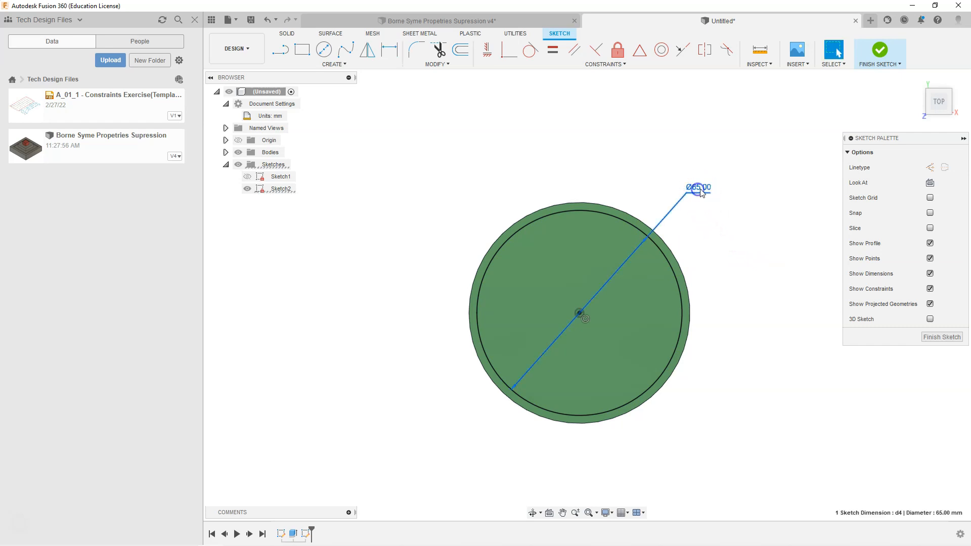
pyautogui.press('Delete')
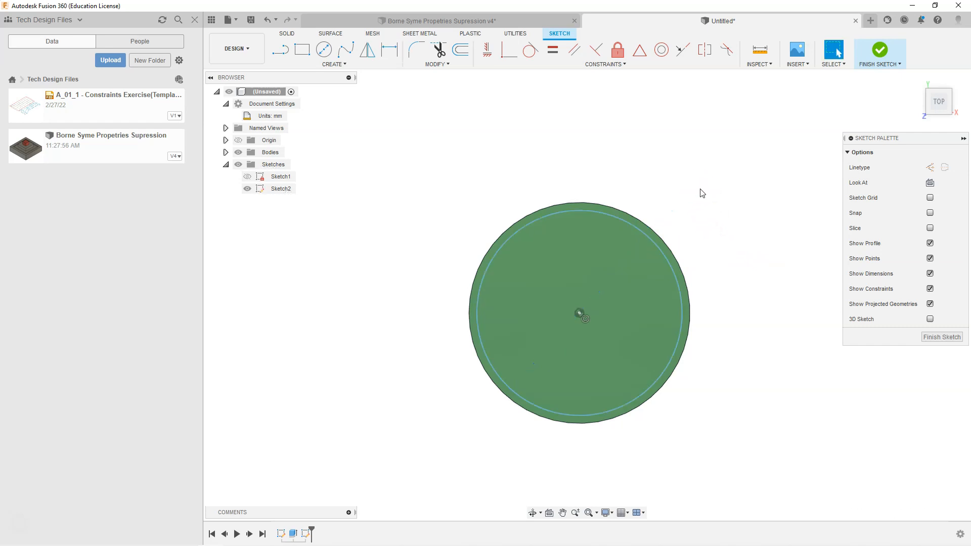
pyautogui.click(630, 227)
pyautogui.click(633, 227)
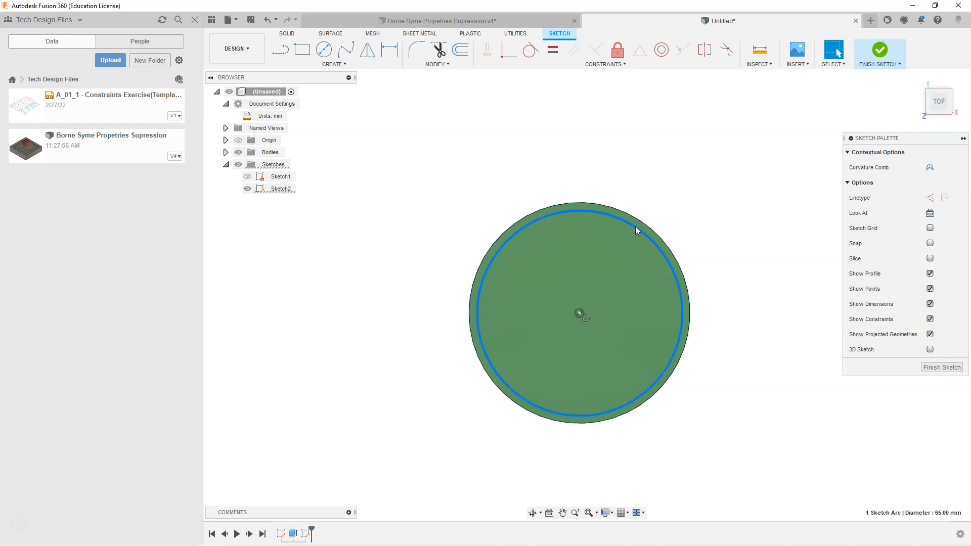
pyautogui.press('Delete')
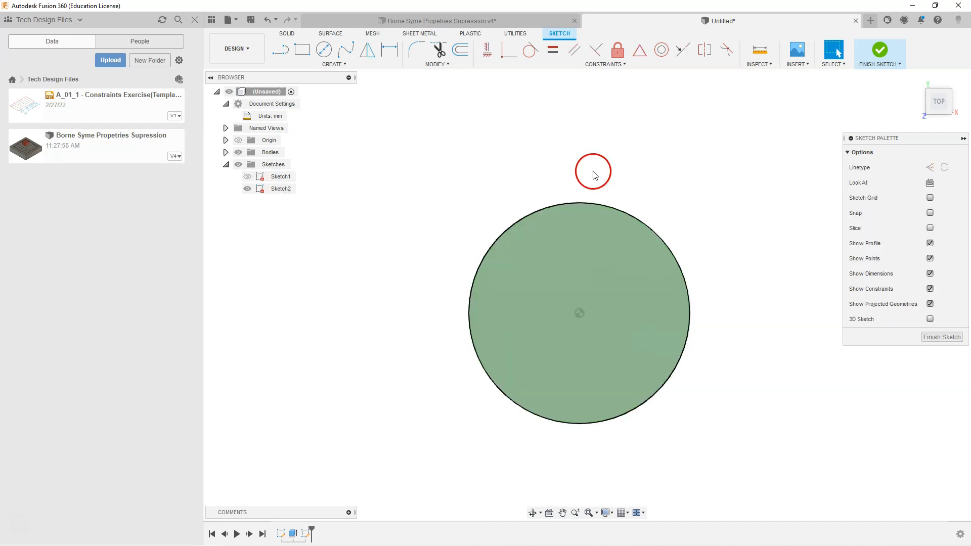
pyautogui.click(592, 168)
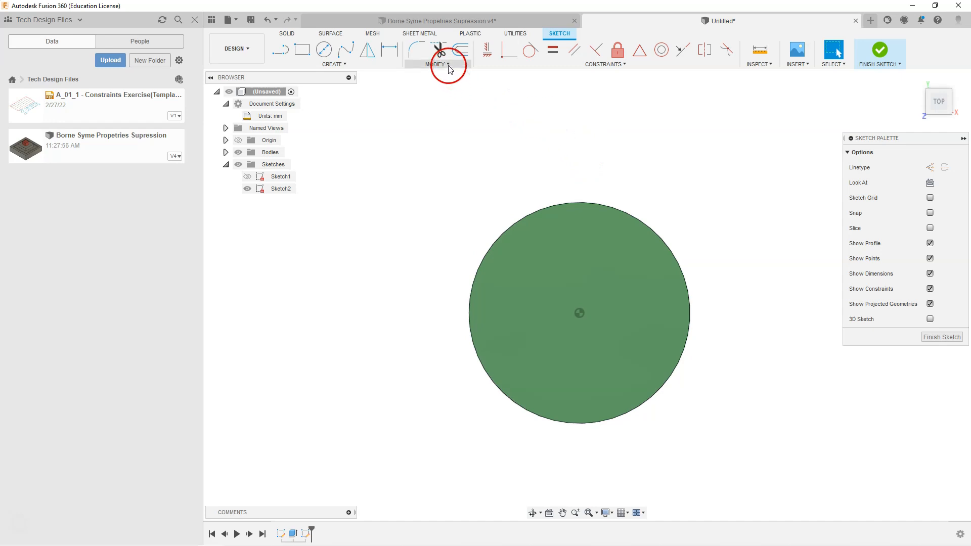
# Offset the cylinder's circular top edge 2 mm inward in the sketch
pyautogui.click(459, 50)
pyautogui.click(586, 202)
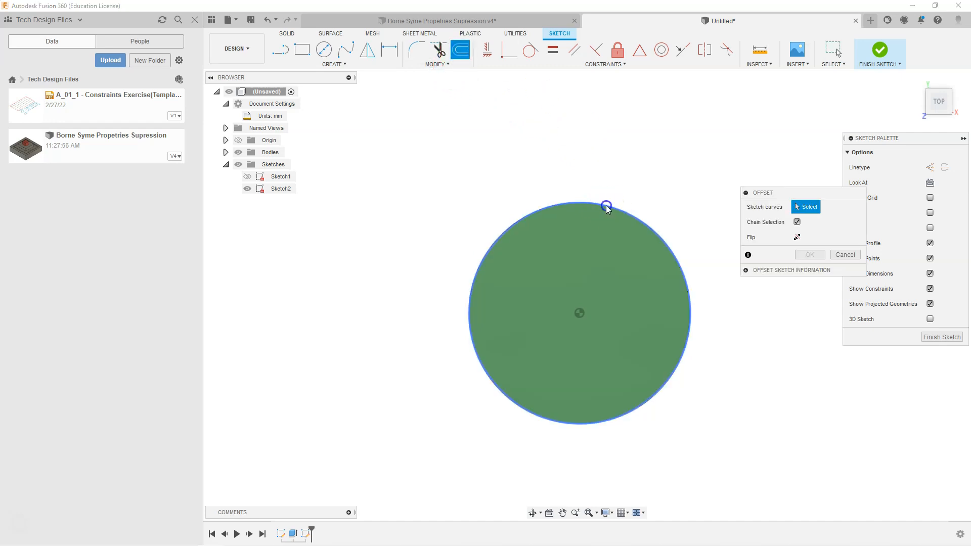
pyautogui.moveTo(606, 208); pyautogui.dragTo(606, 222)
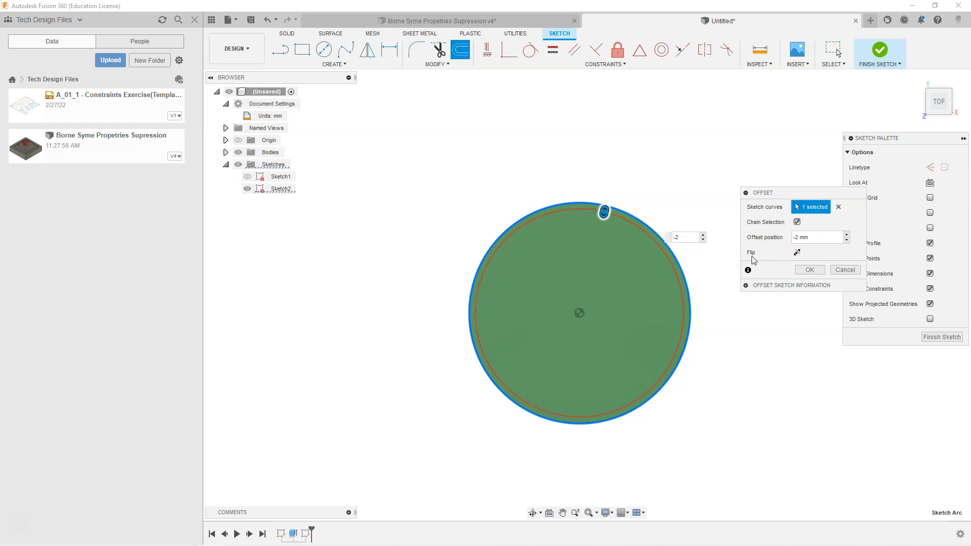
pyautogui.press('Return')
pyautogui.click(602, 208)
pyautogui.moveTo(625, 190); pyautogui.dragTo(629, 183)
pyautogui.click(706, 219)
pyautogui.click(267, 190)
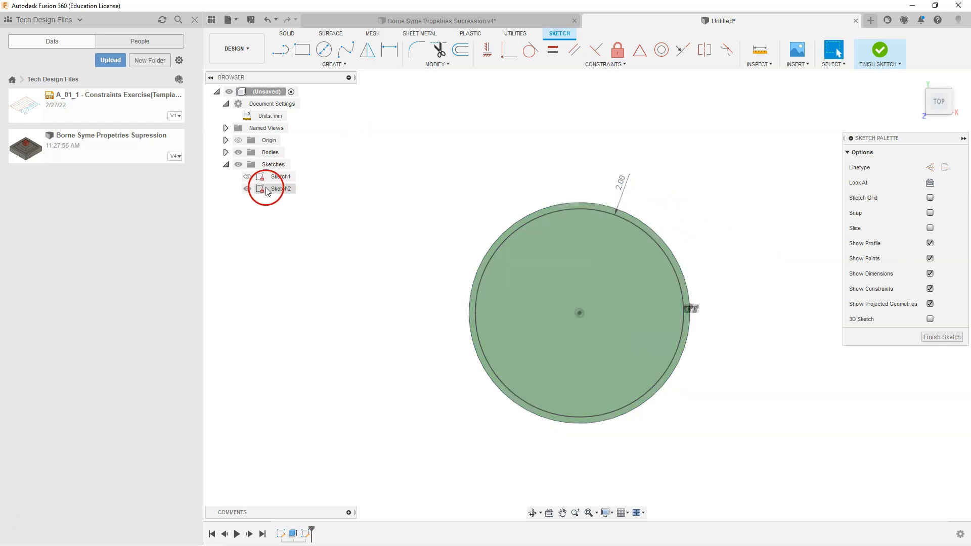
pyautogui.click(644, 222)
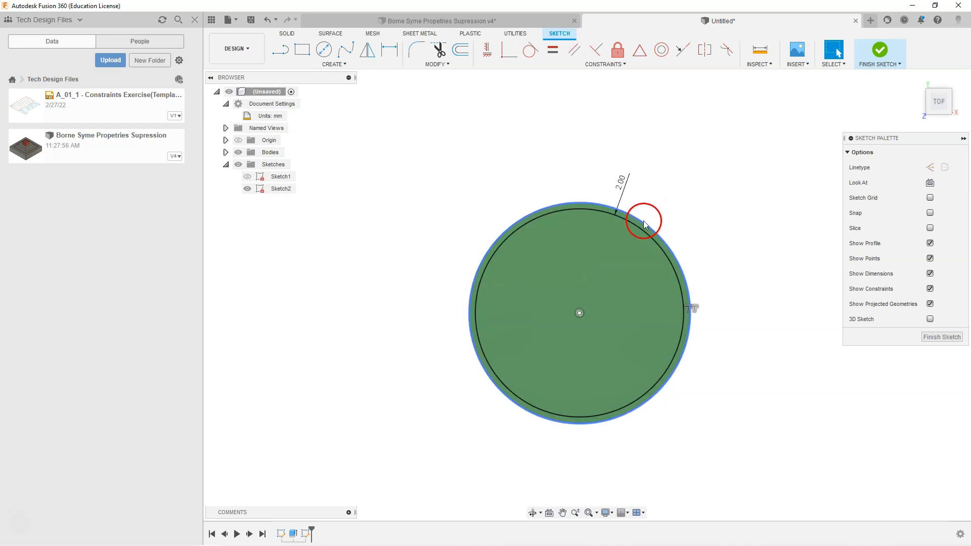
pyautogui.click(617, 214)
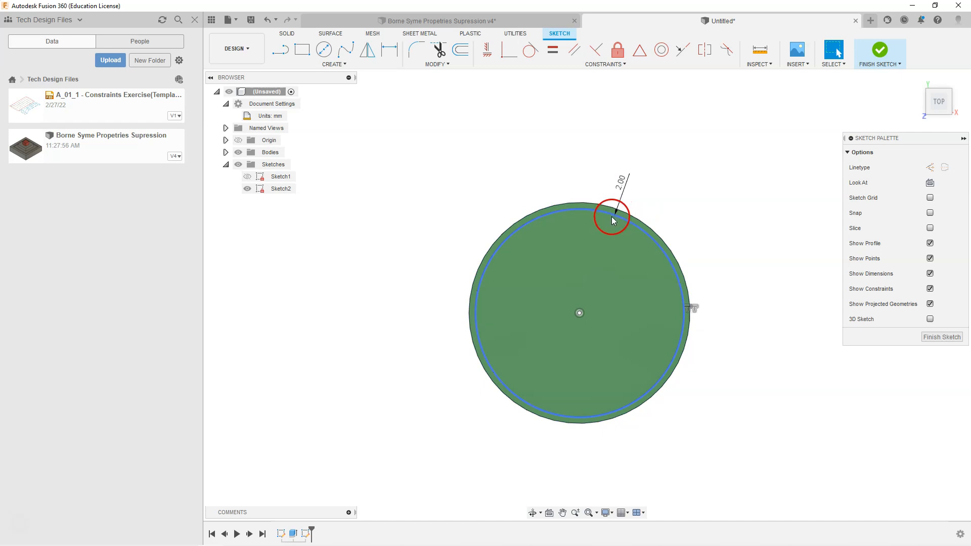
pyautogui.press('Escape')
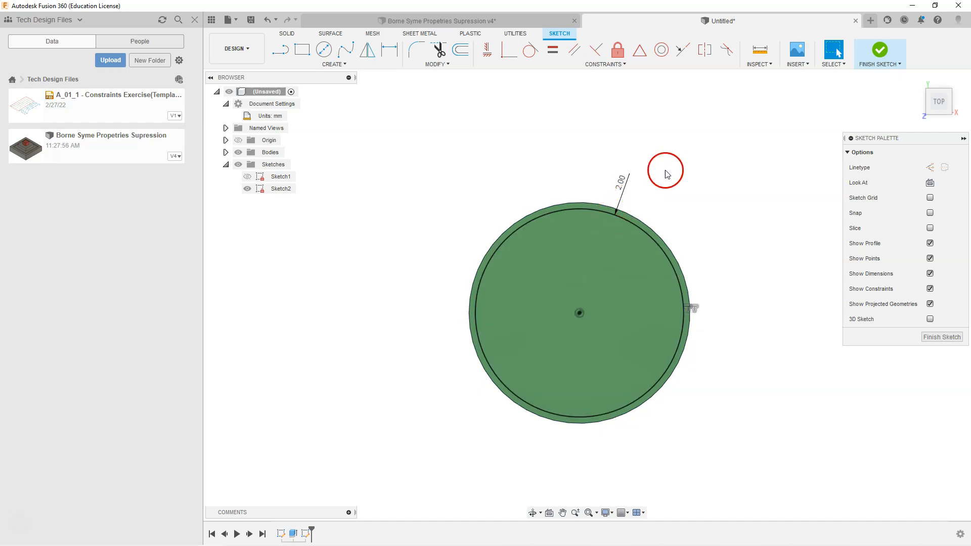
# Finish the sketch and extrude the inner circle profile 110 mm down into the cylinder as a cut
pyautogui.click(880, 52)
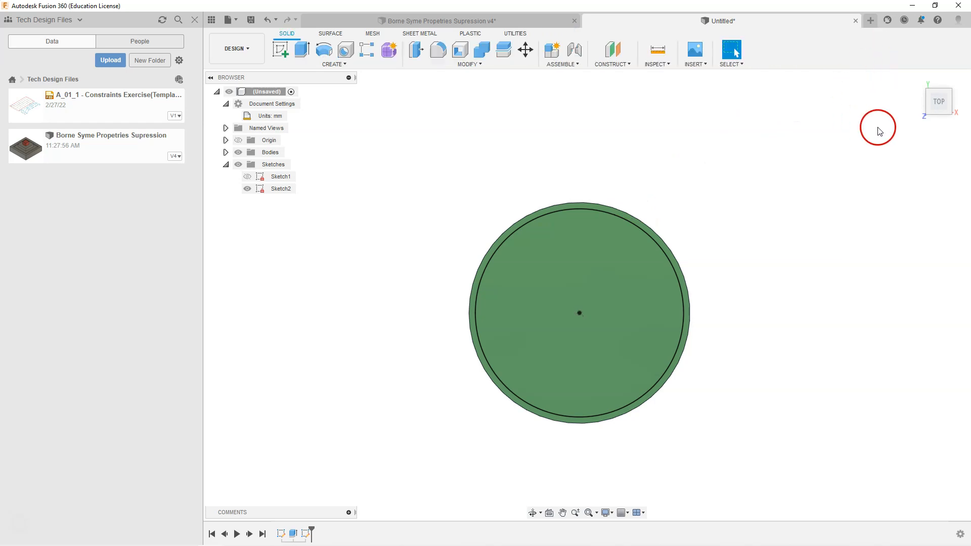
pyautogui.click(915, 81)
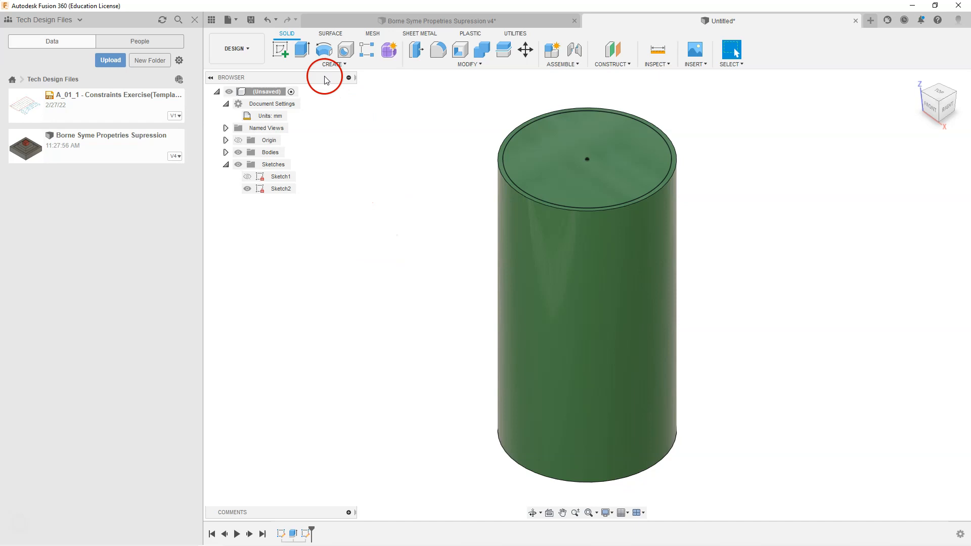
pyautogui.click(300, 50)
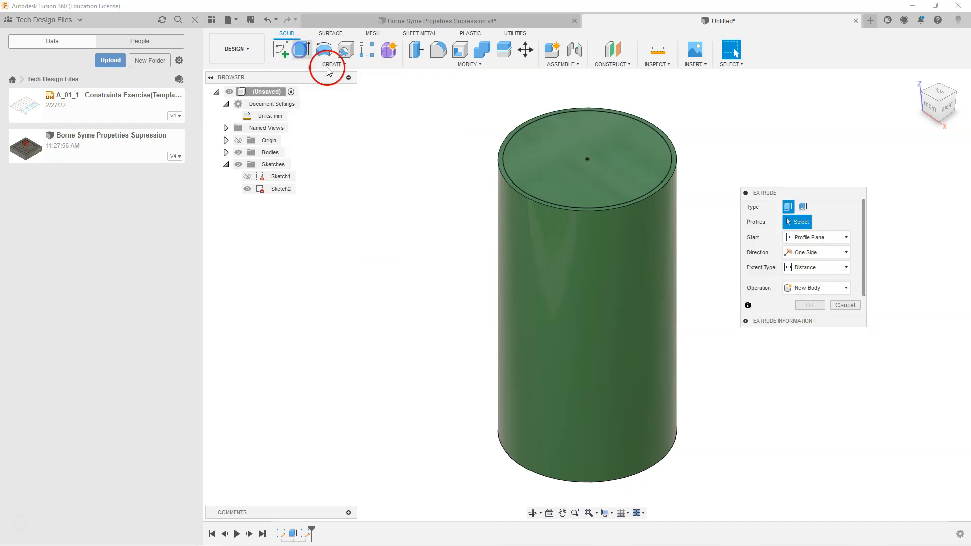
pyautogui.click(549, 151)
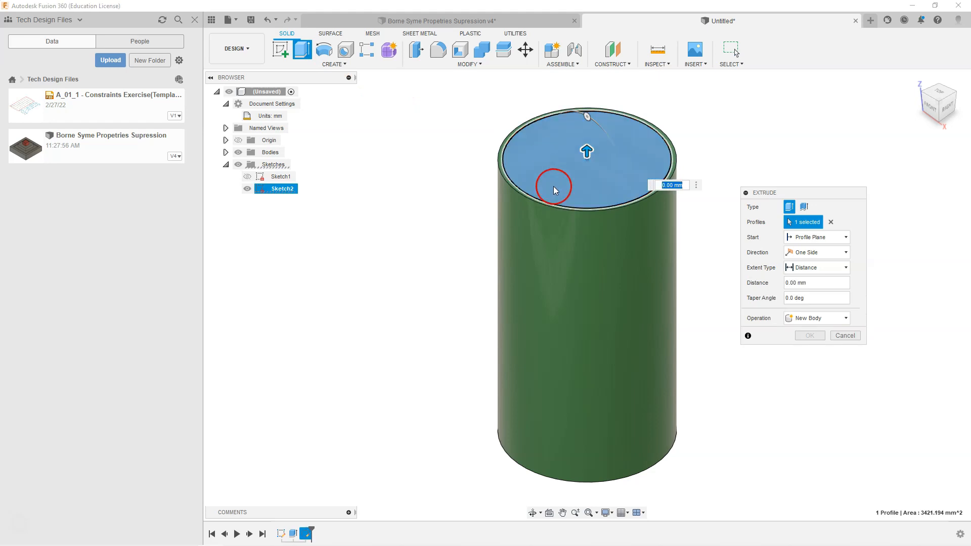
pyautogui.moveTo(588, 151); pyautogui.dragTo(606, 378)
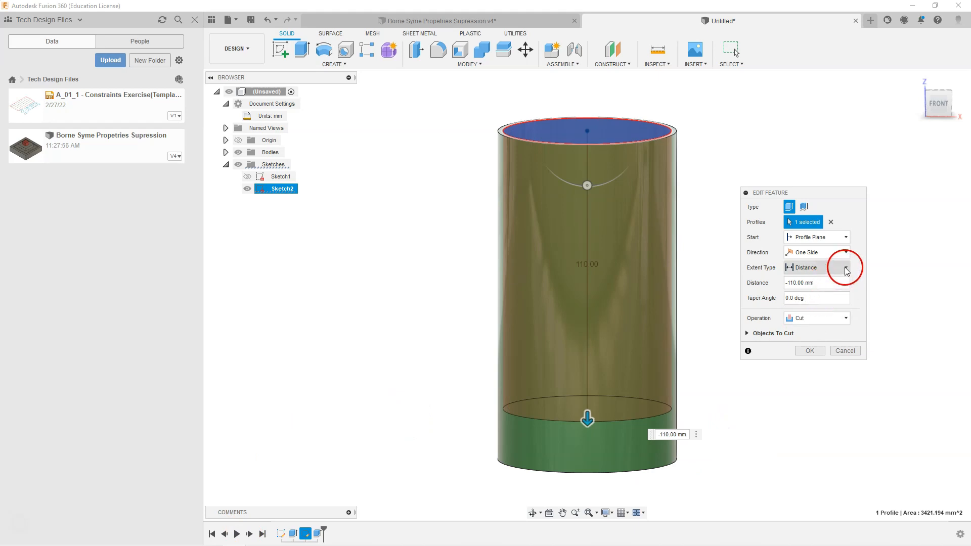
# Change the cut's extent to end at the cylinder's bottom face with an offset of -2 mm
pyautogui.click(846, 268)
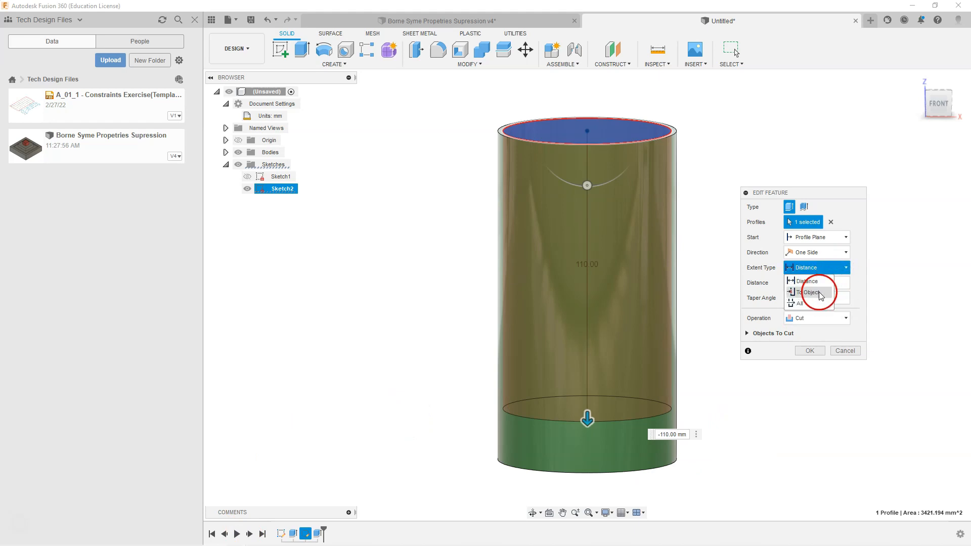
pyautogui.click(811, 292)
pyautogui.keyDown('shift'); pyautogui.moveTo(716, 418); pyautogui.dragTo(714, 374, button='middle'); pyautogui.keyUp('shift')
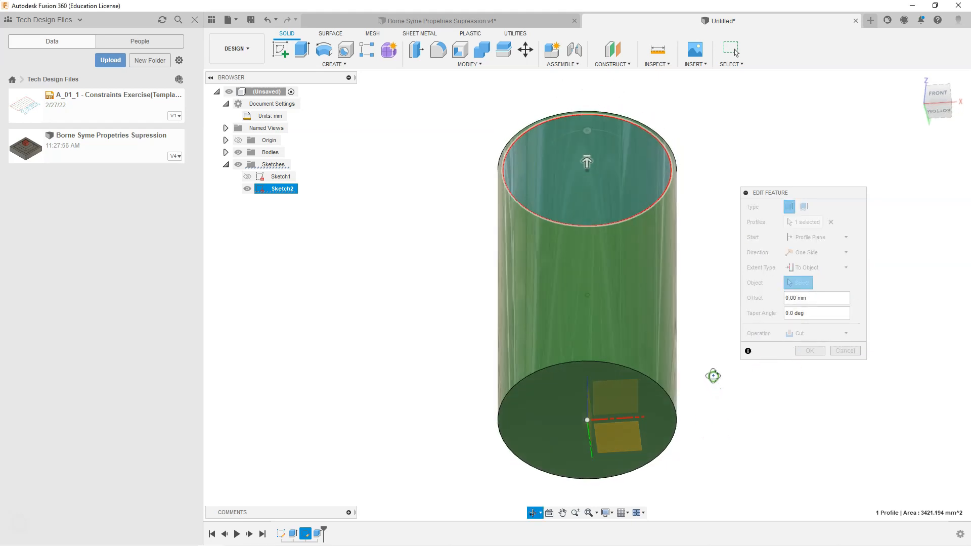
pyautogui.click(550, 395)
pyautogui.keyDown('shift'); pyautogui.moveTo(718, 431); pyautogui.dragTo(699, 316, button='middle'); pyautogui.keyUp('shift')
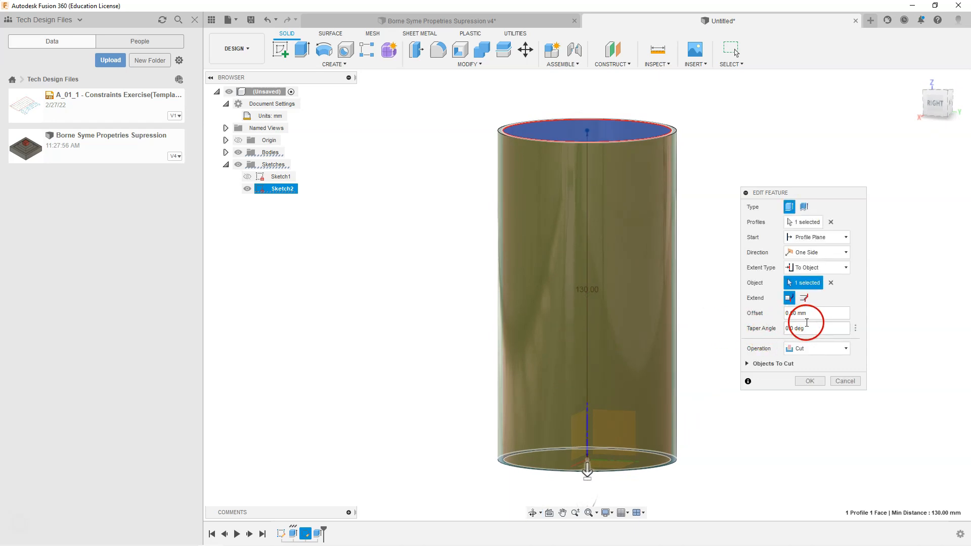
pyautogui.moveTo(810, 311); pyautogui.dragTo(781, 316)
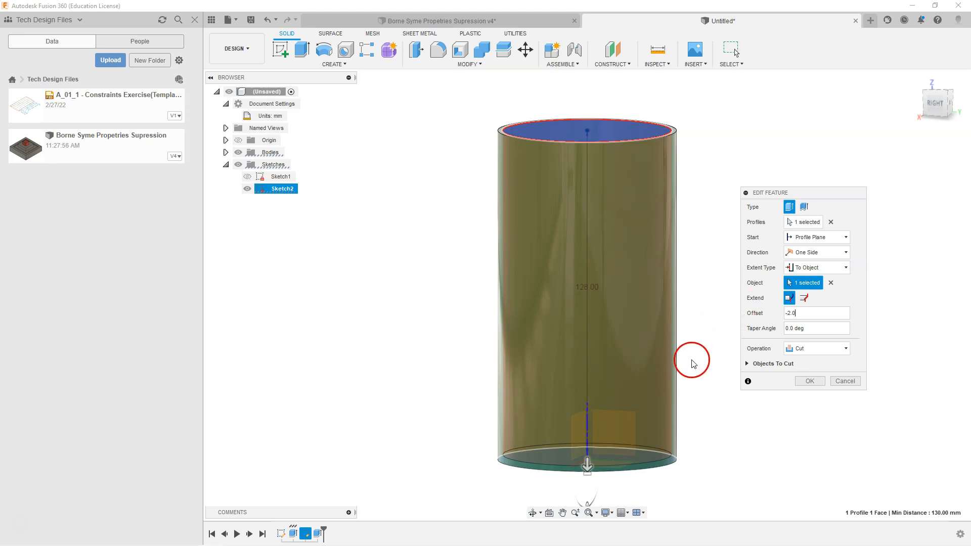
pyautogui.click(811, 381)
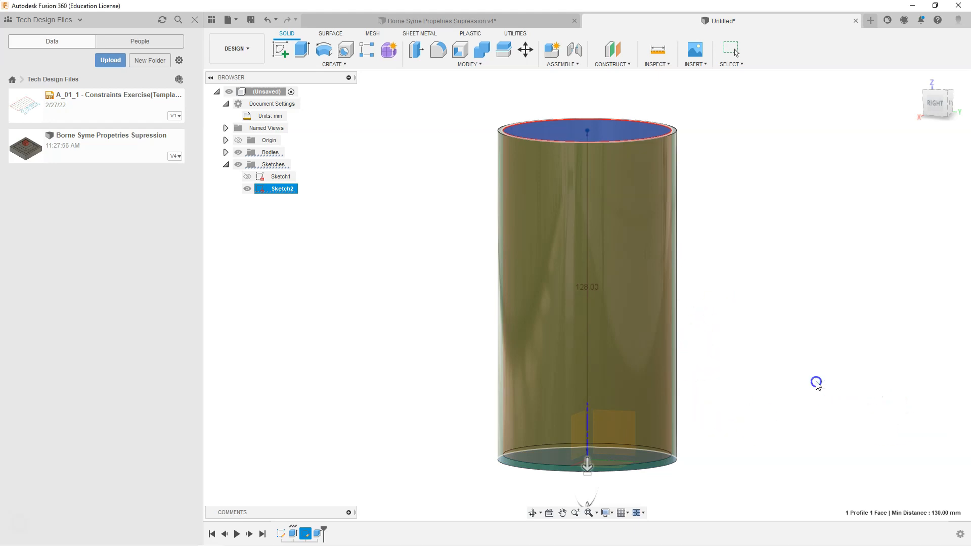
# Create a section analysis through the middle of the hollow cylinder on the XZ plane, with hatching shown
pyautogui.keyDown('shift'); pyautogui.moveTo(748, 214); pyautogui.dragTo(682, 236, button='middle'); pyautogui.keyUp('shift')
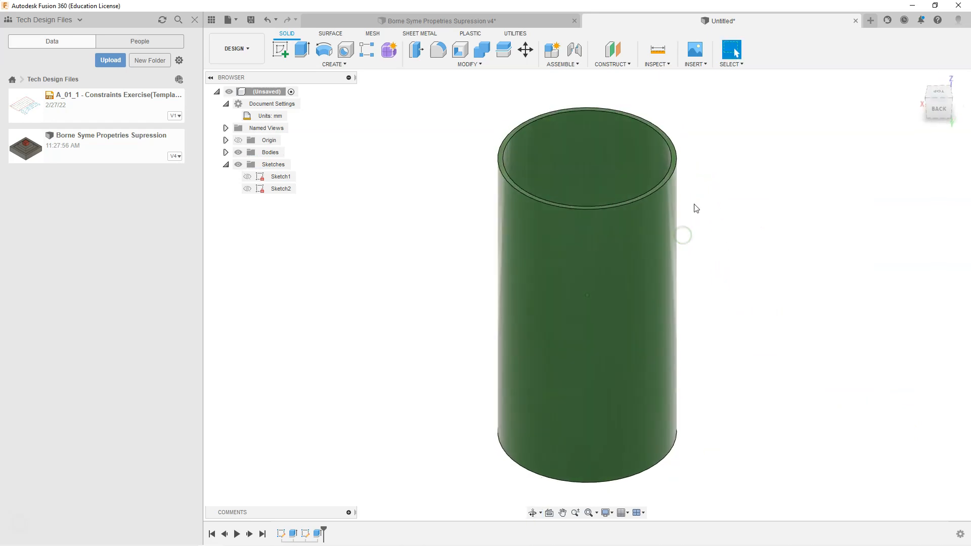
pyautogui.keyDown('shift'); pyautogui.moveTo(738, 329); pyautogui.dragTo(724, 350, button='middle'); pyautogui.keyUp('shift')
pyautogui.click(914, 77)
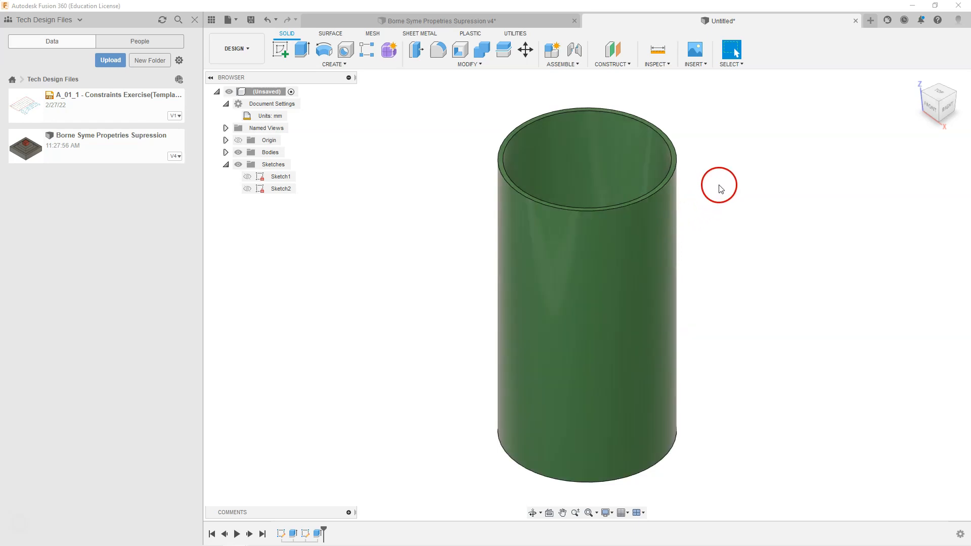
pyautogui.click(667, 65)
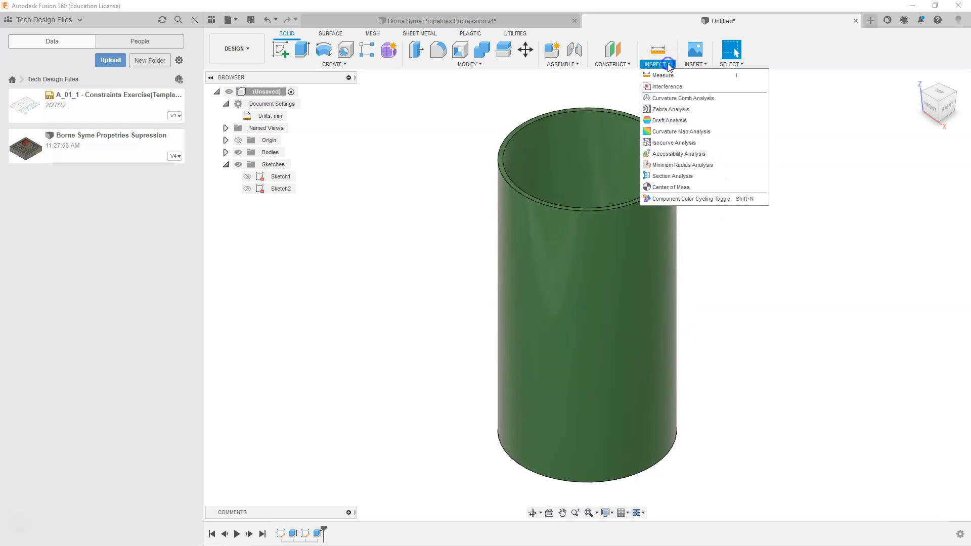
pyautogui.click(683, 177)
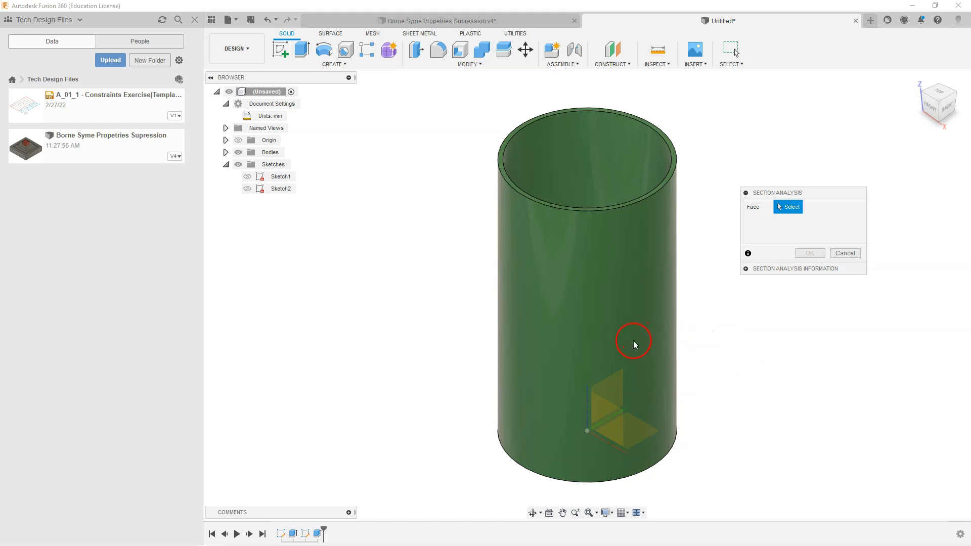
pyautogui.click(596, 407)
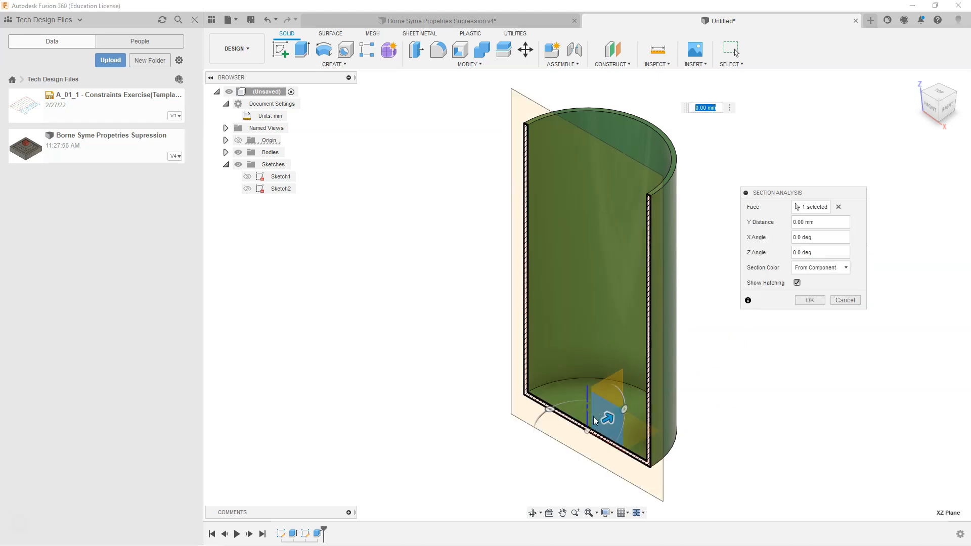
pyautogui.moveTo(605, 418)
pyautogui.mouseDown()
pyautogui.moveTo(626, 407)
pyautogui.moveTo(570, 435)
pyautogui.moveTo(599, 411)
pyautogui.mouseUp()
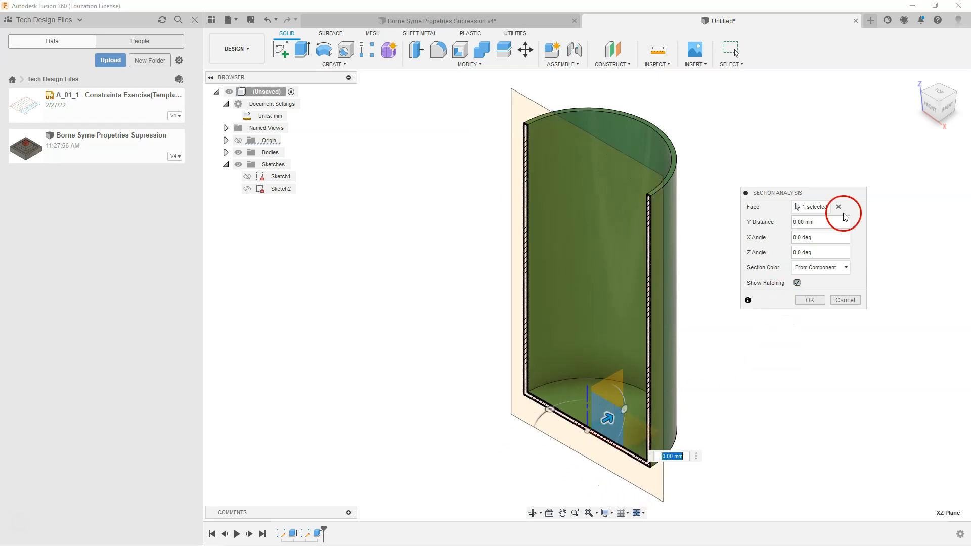
pyautogui.click(933, 107)
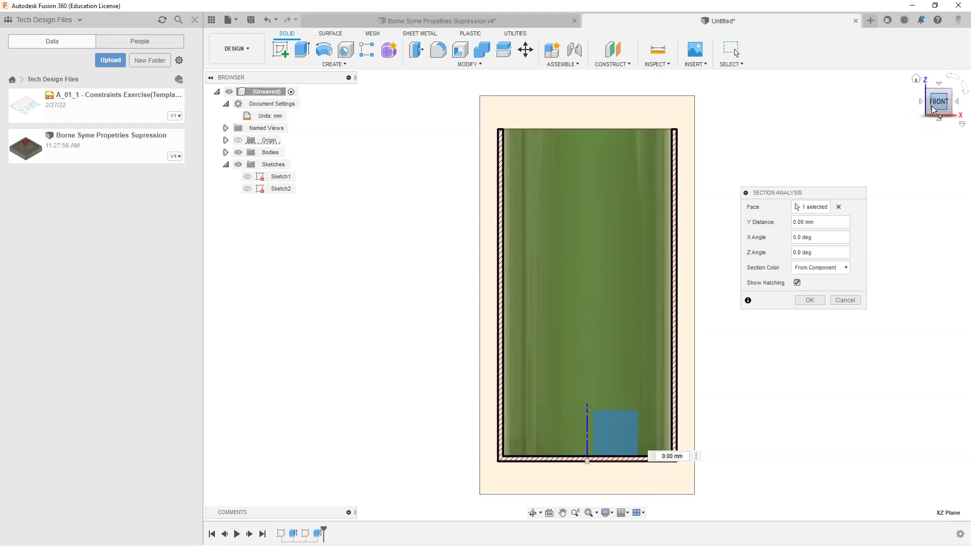
pyautogui.click(808, 301)
pyautogui.click(914, 82)
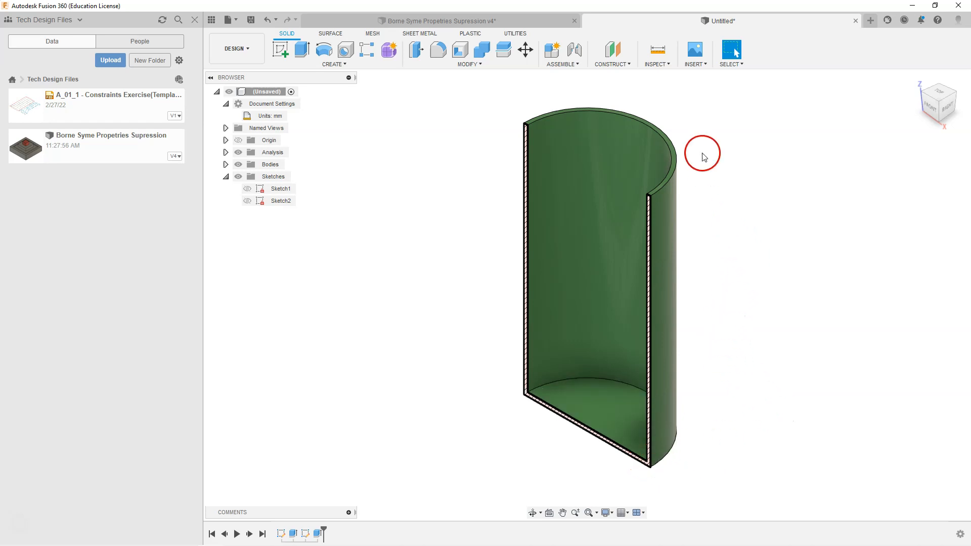
# Measure the wall thickness at the cup's cut rim, from the inner corner to the outer top edge
pyautogui.click(658, 49)
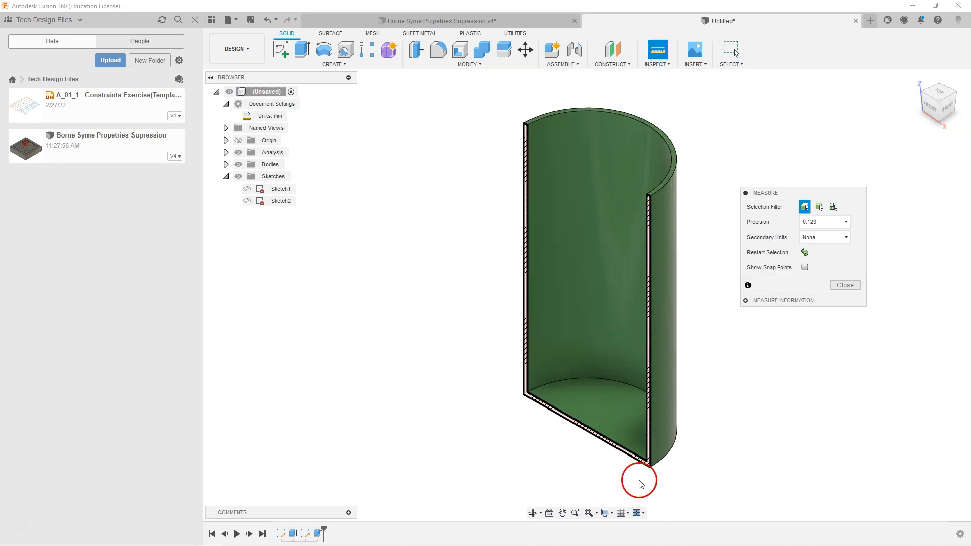
pyautogui.scroll(6, 638, 186)
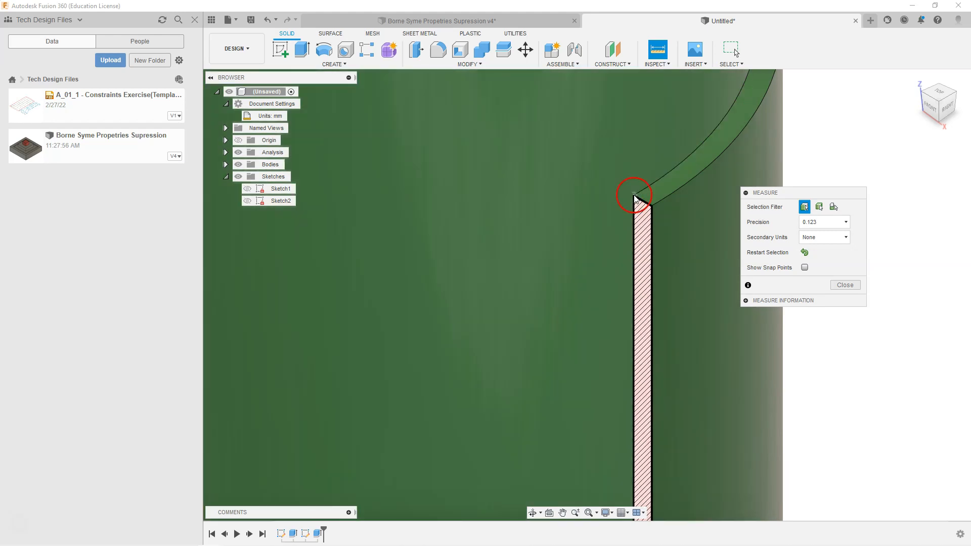
pyautogui.click(636, 198)
pyautogui.click(652, 208)
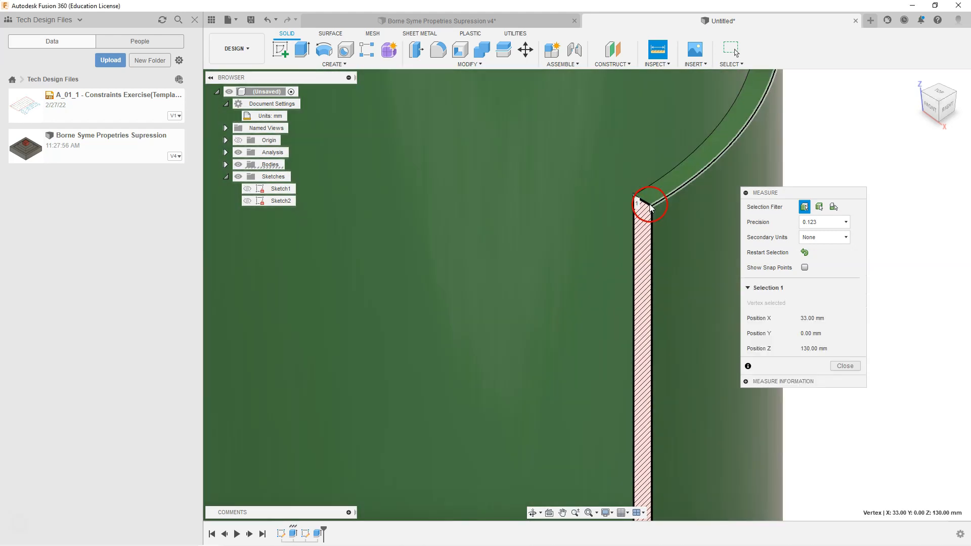
pyautogui.click(666, 234)
pyautogui.click(641, 197)
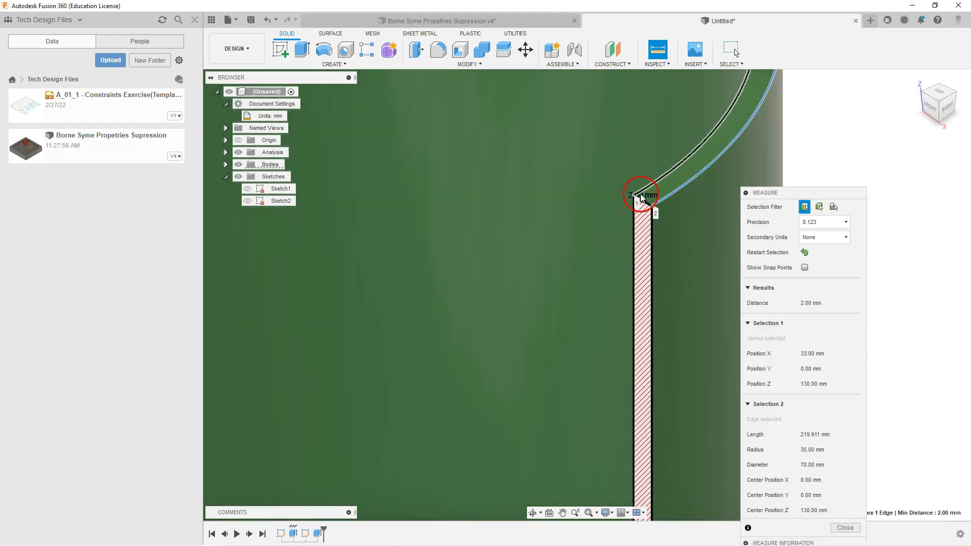
pyautogui.click(637, 203)
pyautogui.click(828, 392)
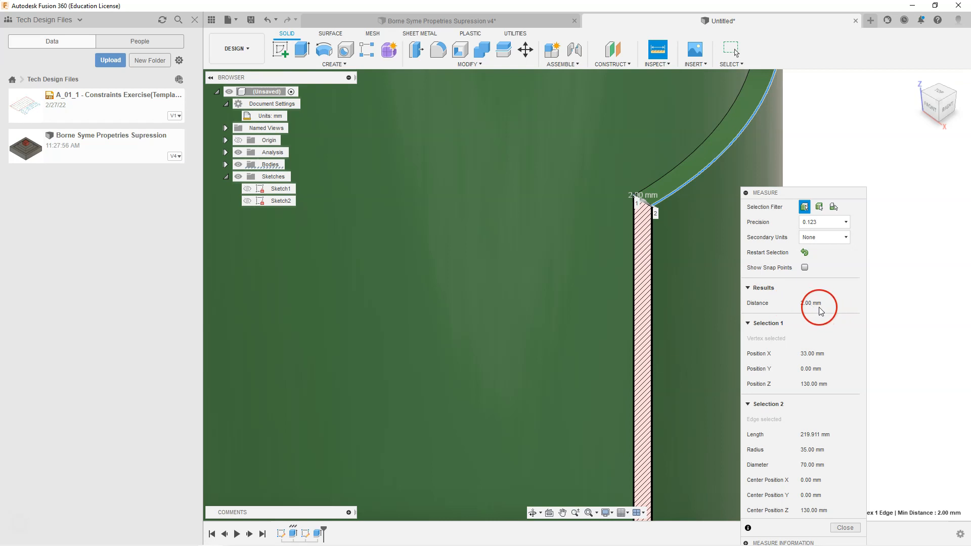
pyautogui.press('Escape')
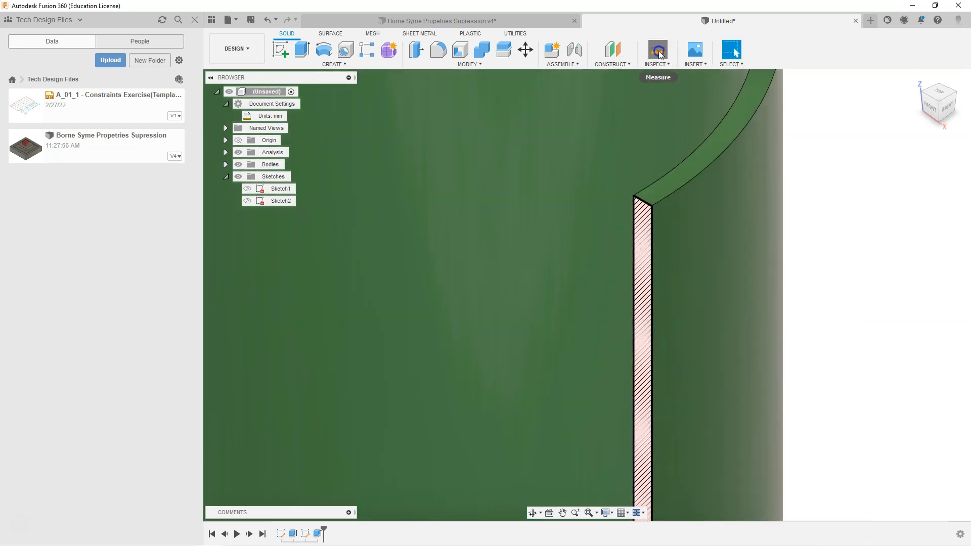
# Measure the ring-shaped top face of the cup's rim
pyautogui.click(657, 49)
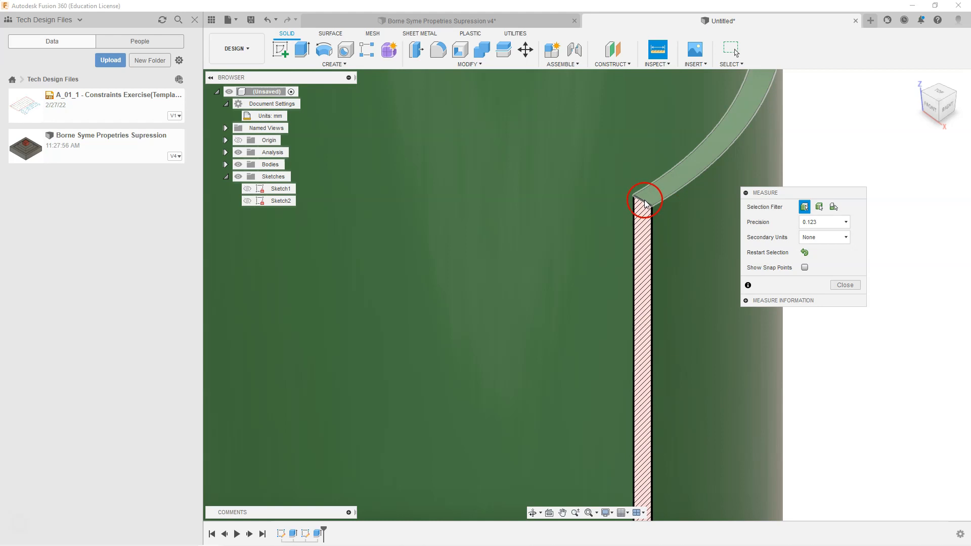
pyautogui.click(646, 204)
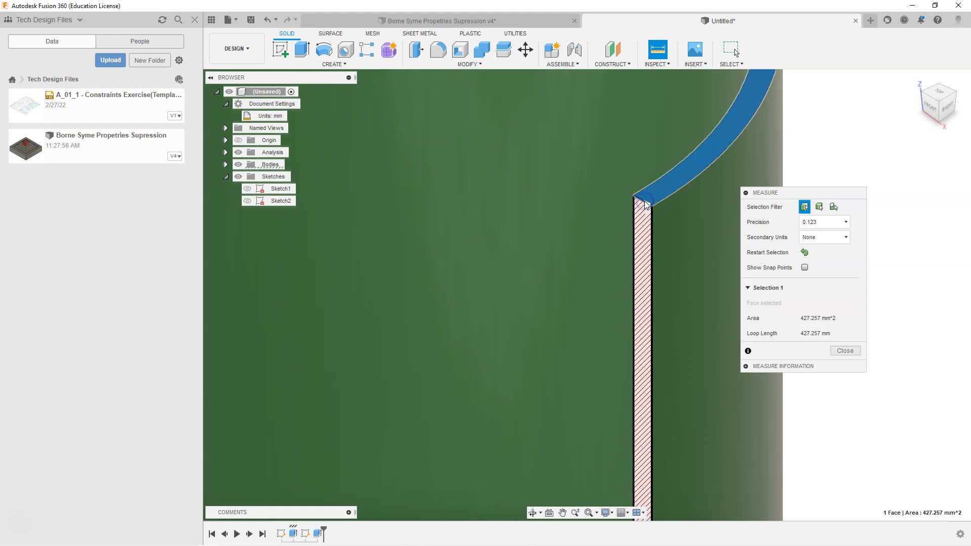
pyautogui.press('Escape')
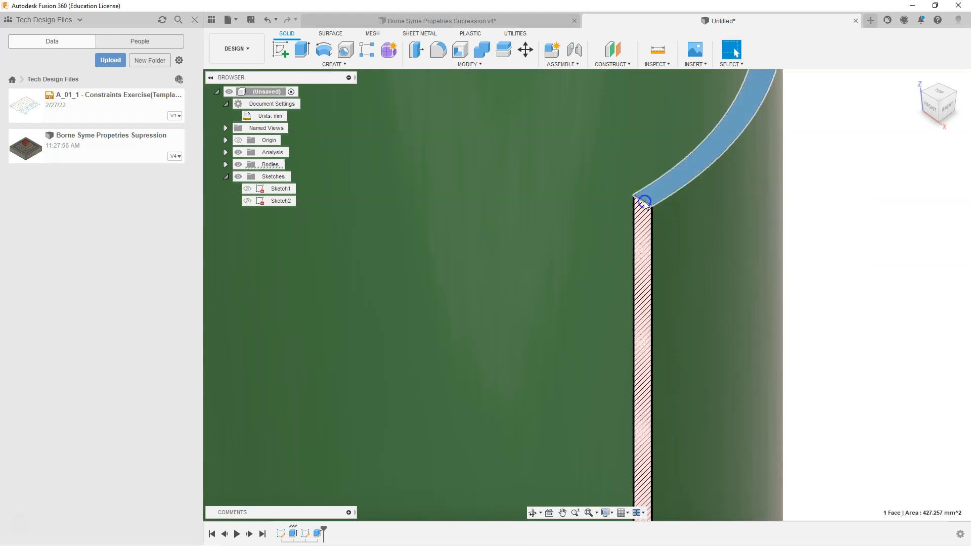
pyautogui.click(878, 256)
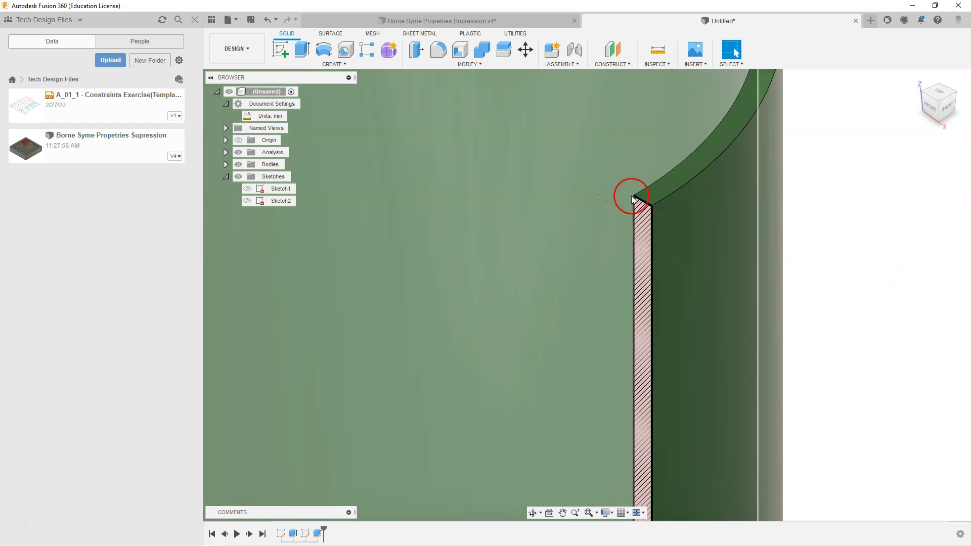
# Measure the base thickness between the cup's inner floor and its underside, and return to the home view
pyautogui.scroll(-6, 650, 209)
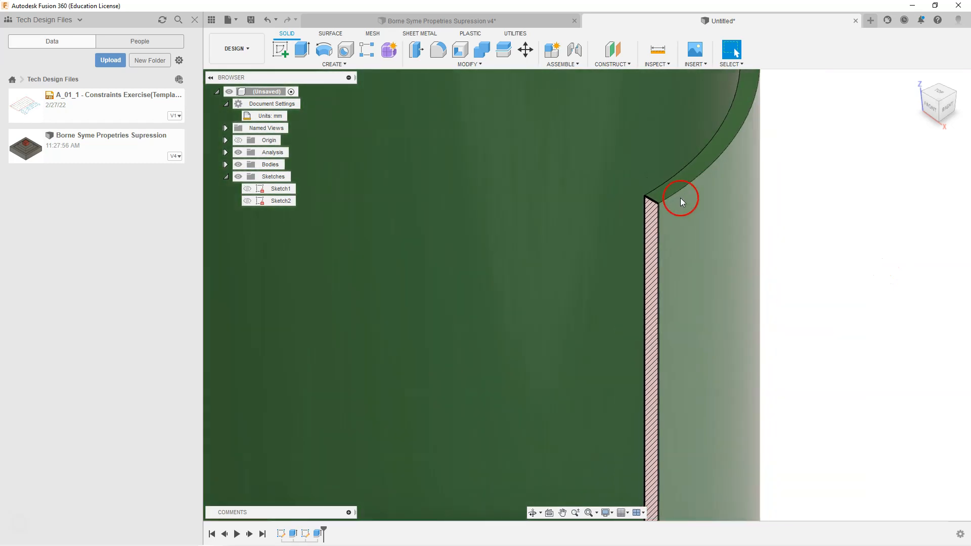
pyautogui.scroll(-2, 664, 242)
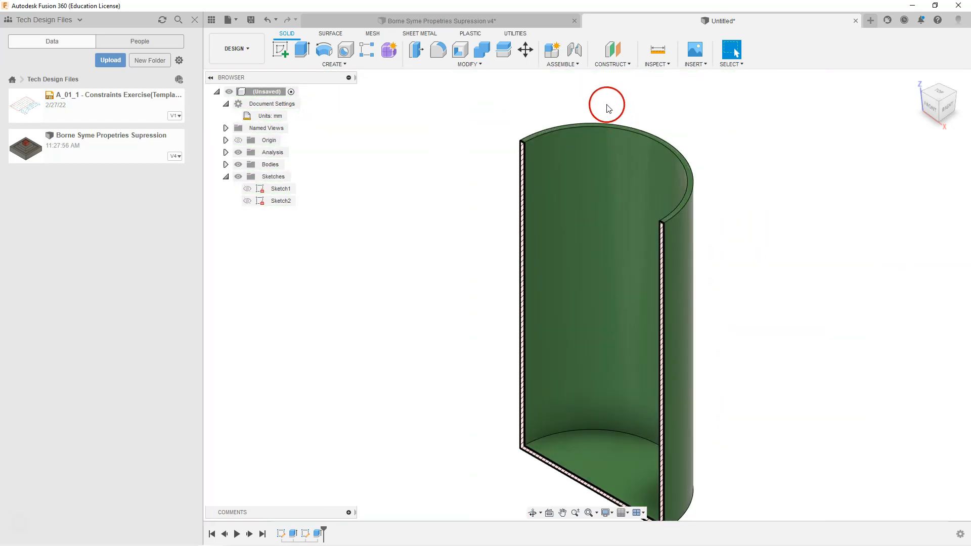
pyautogui.click(657, 49)
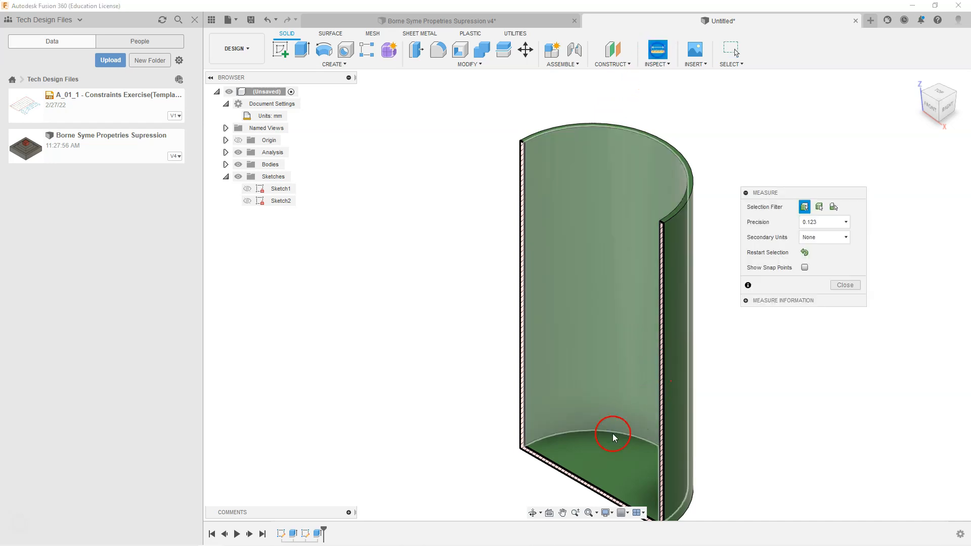
pyautogui.click(603, 467)
pyautogui.keyDown('shift'); pyautogui.moveTo(752, 449); pyautogui.dragTo(743, 385, button='middle'); pyautogui.keyUp('shift')
pyautogui.click(630, 475)
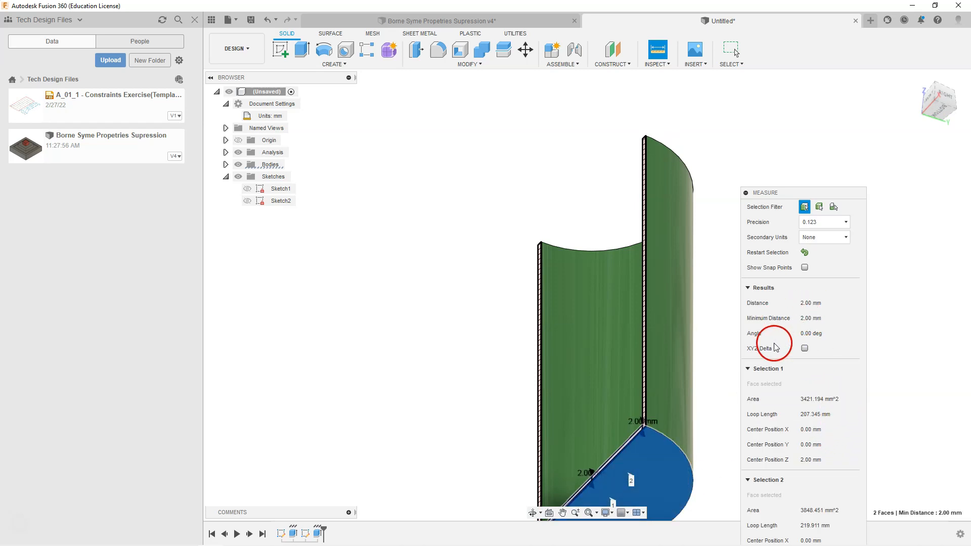
pyautogui.click(903, 98)
pyautogui.click(916, 78)
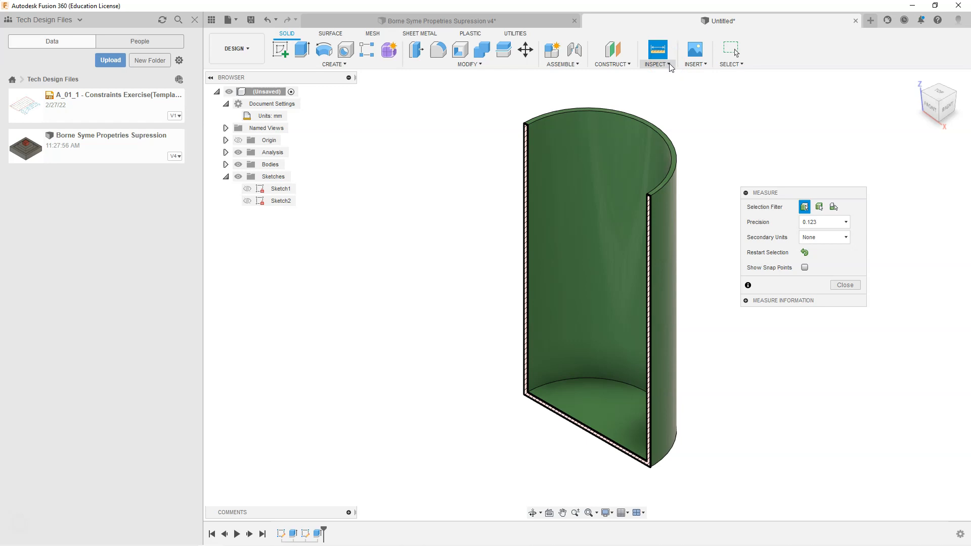
pyautogui.click(845, 285)
pyautogui.click(534, 396)
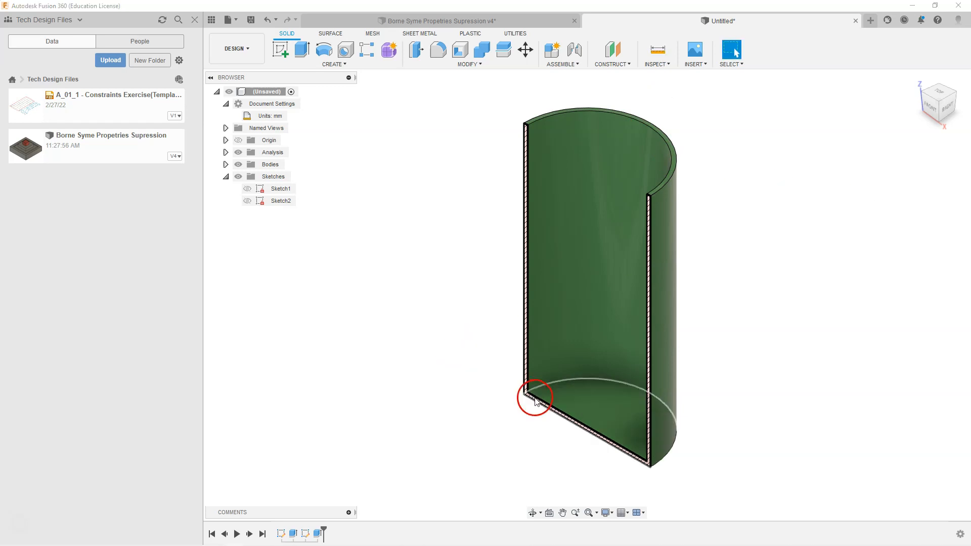
pyautogui.click(517, 401)
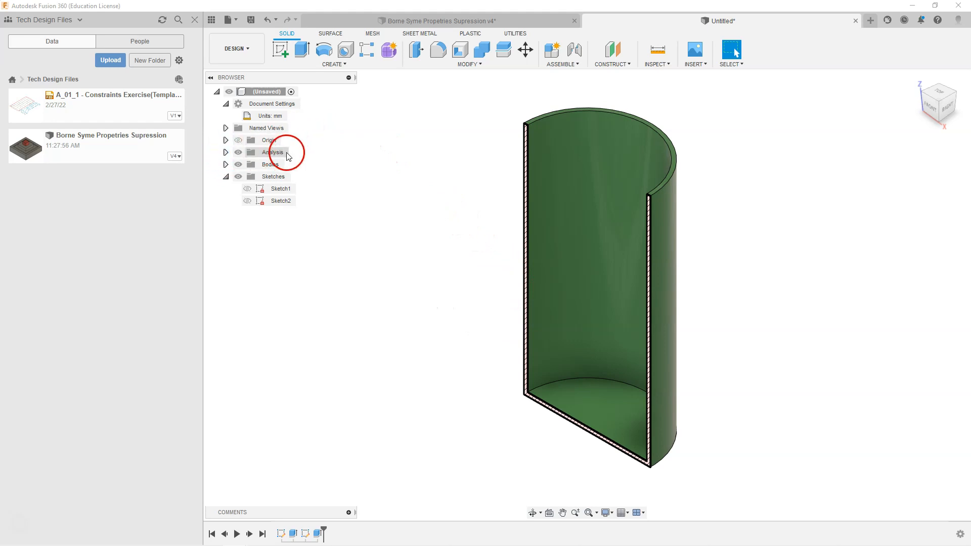
# Hide the section analysis so the whole cup is displayed
pyautogui.click(225, 153)
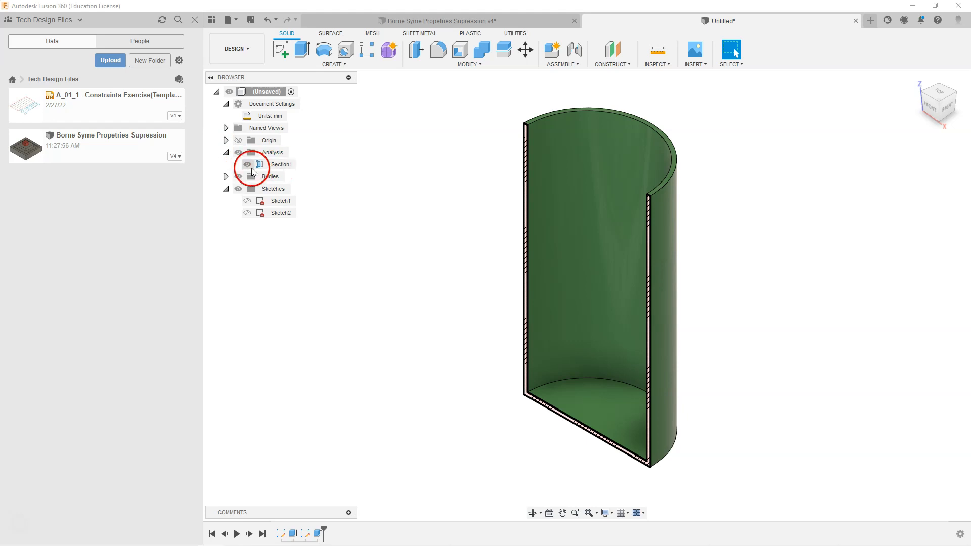
pyautogui.click(247, 165)
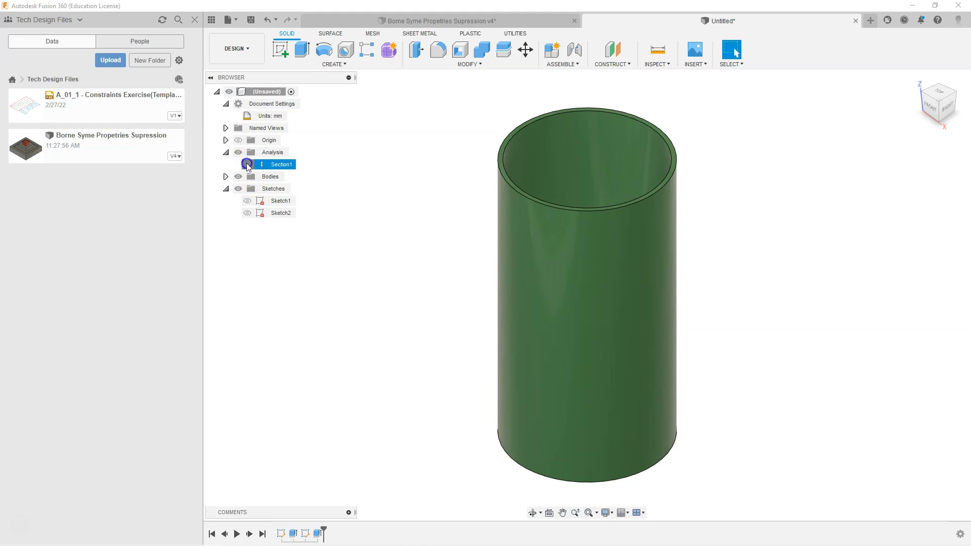
pyautogui.click(247, 164)
pyautogui.click(246, 165)
pyautogui.rightClick(279, 165)
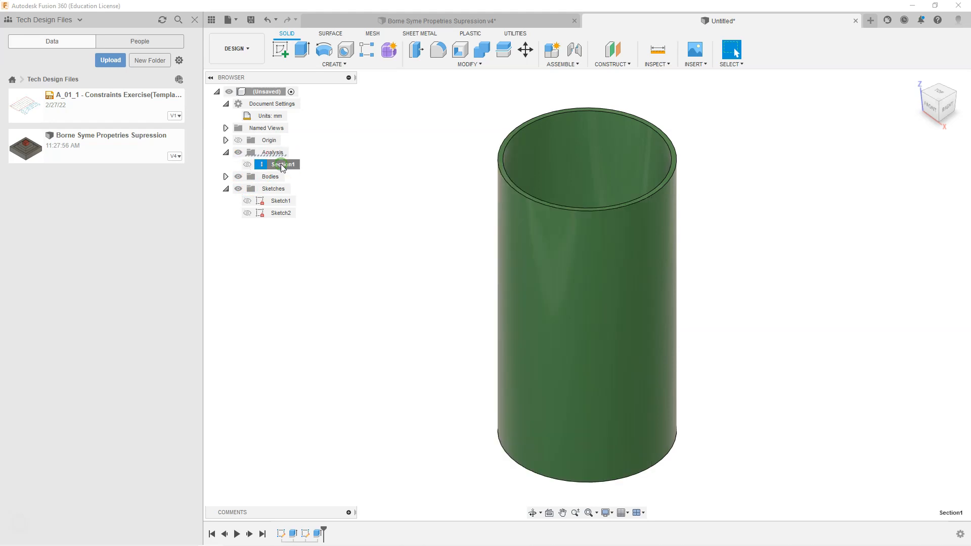
pyautogui.click(302, 201)
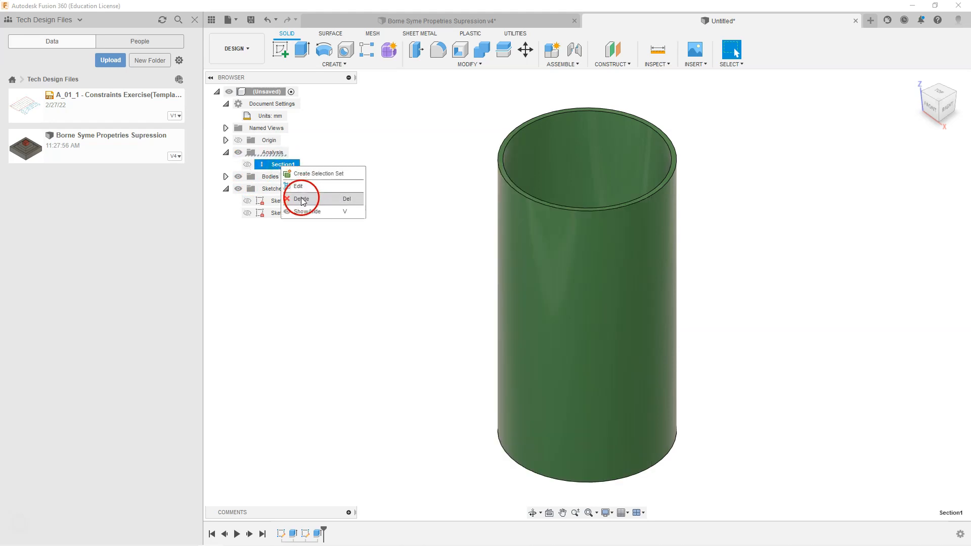
pyautogui.click(397, 176)
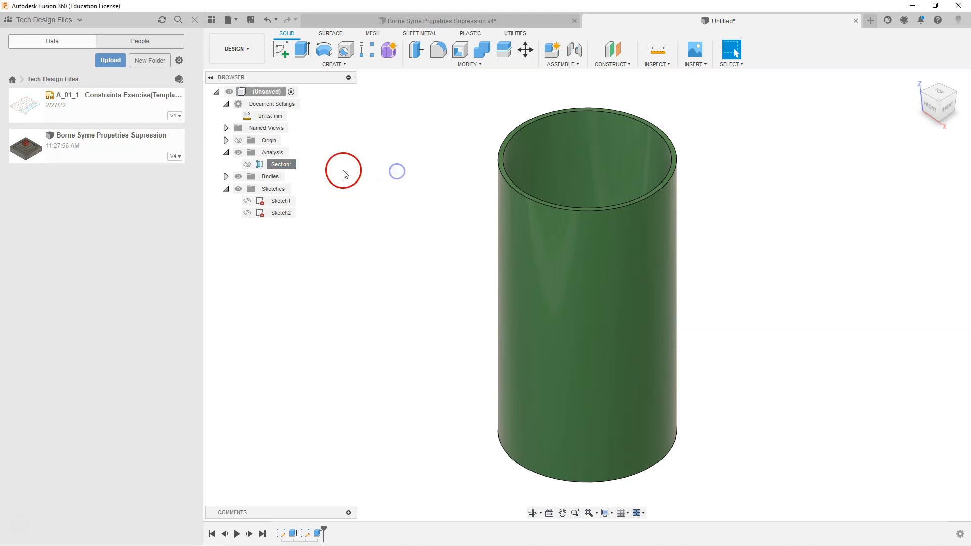
pyautogui.rightClick(282, 168)
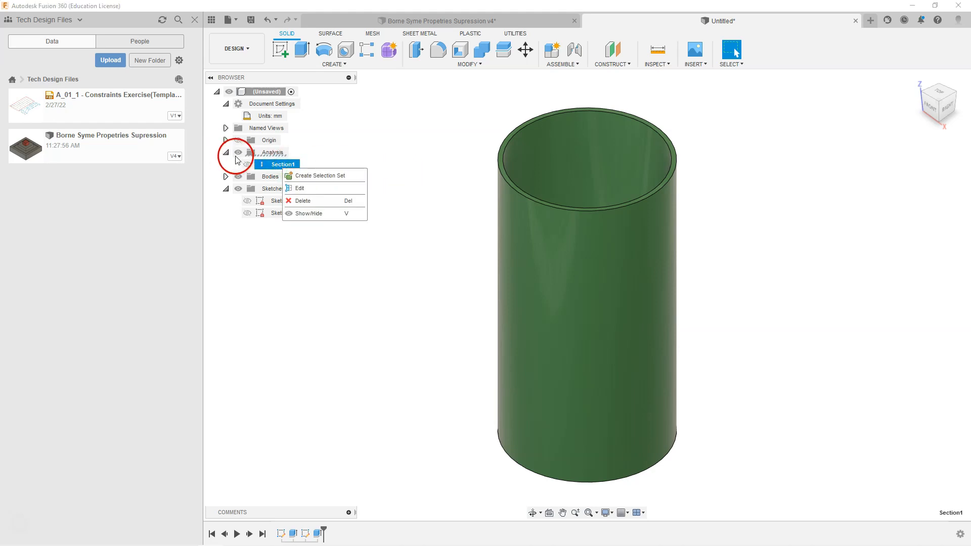
pyautogui.click(226, 154)
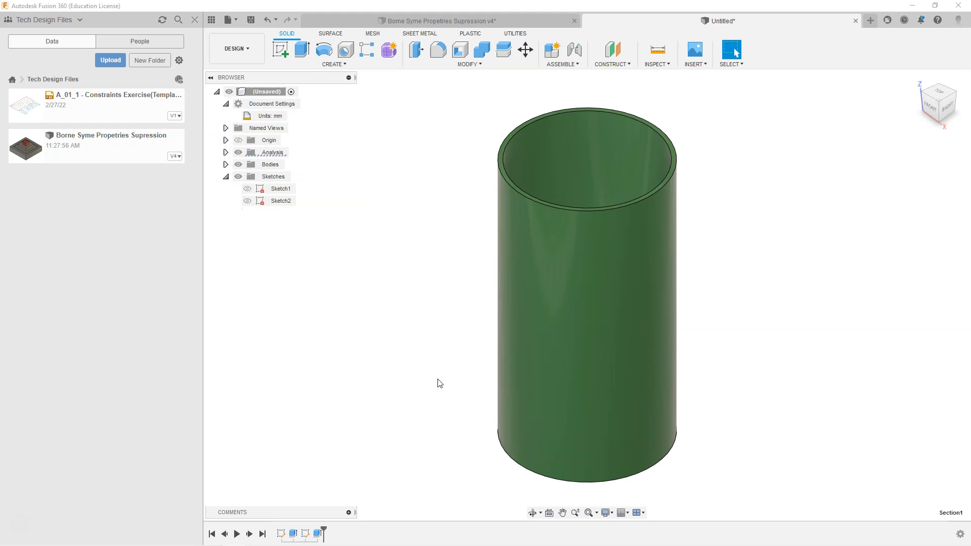
# Edit the first sketch to set the base circle's diameter to 90 mm, and finish the sketch
pyautogui.doubleClick(281, 534)
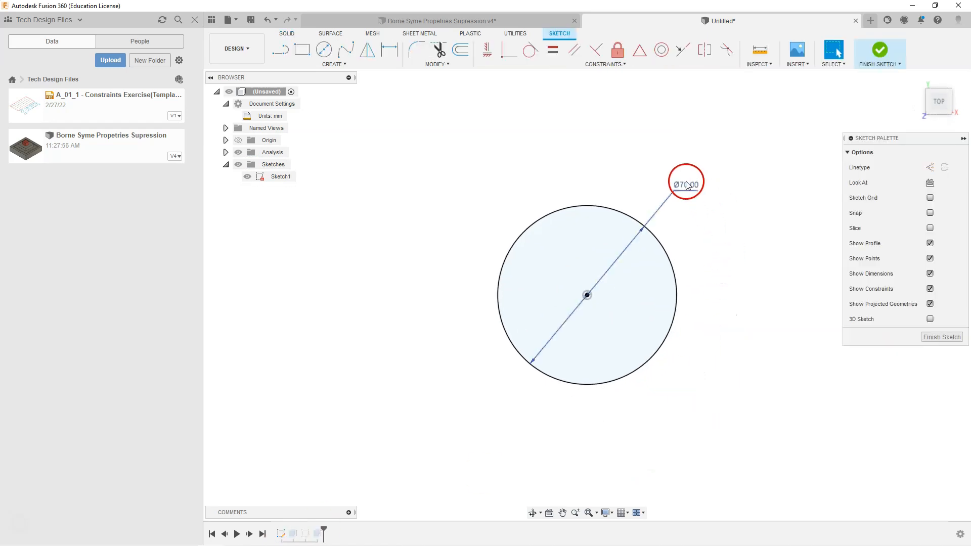
pyautogui.doubleClick(686, 186)
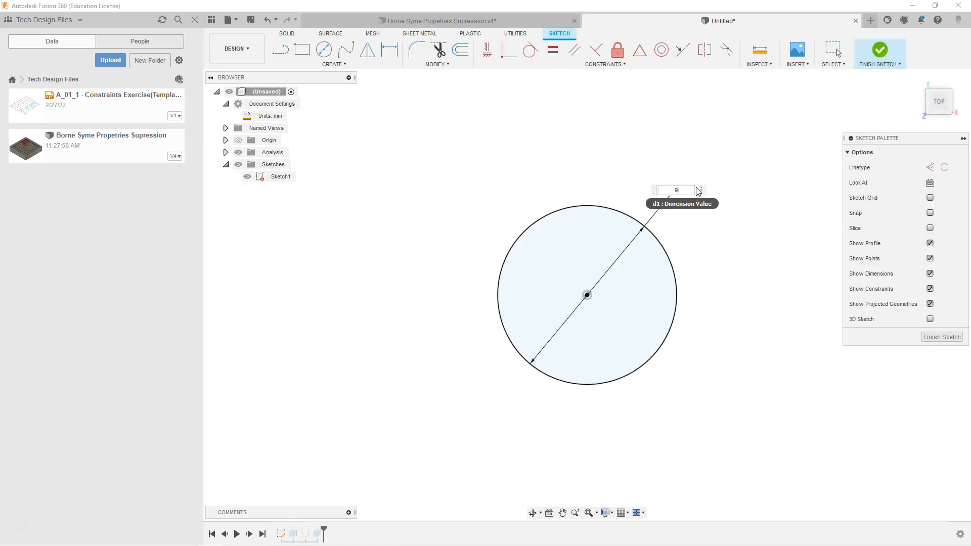
pyautogui.press('Return')
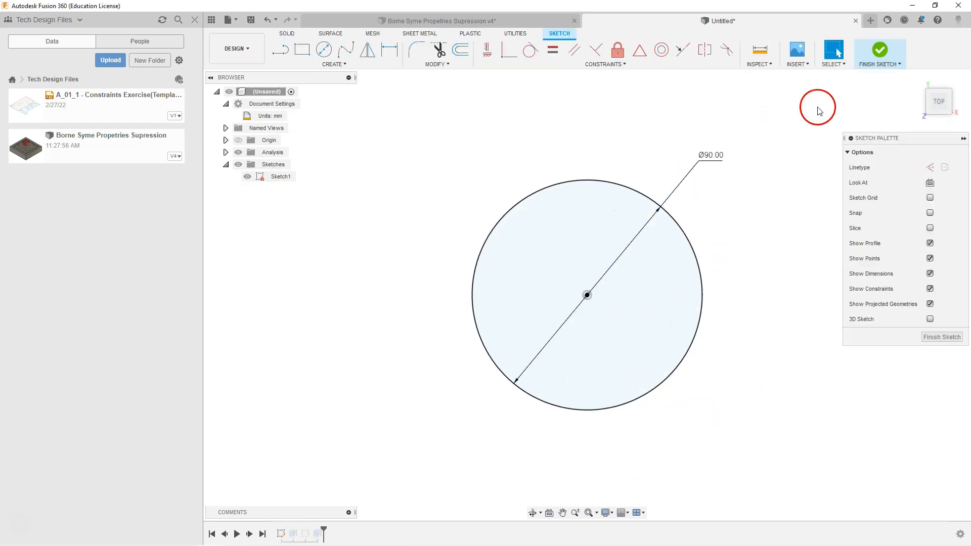
pyautogui.click(877, 50)
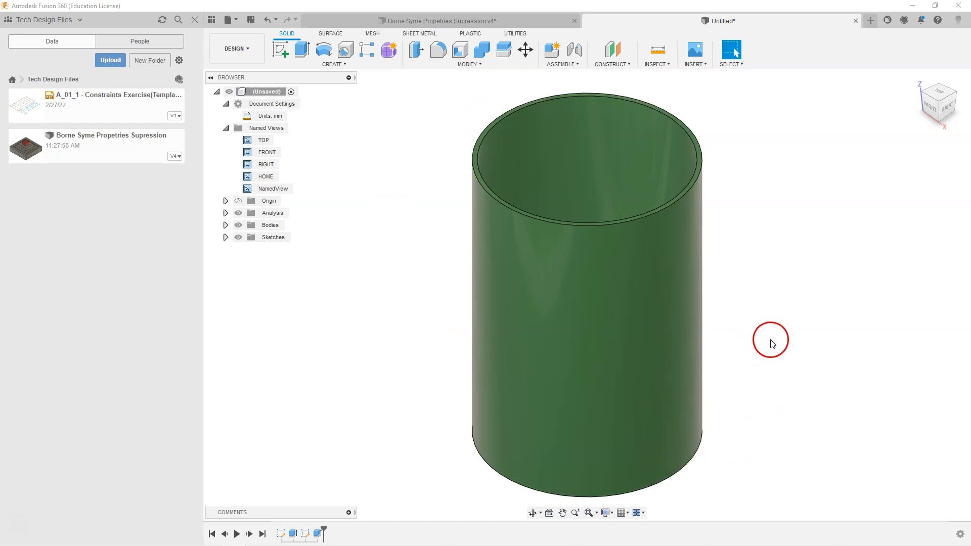
# Create a new section analysis through the middle of the widened cup on the XZ plane, with 0 mm distance and hatching shown
pyautogui.moveTo(769, 207); pyautogui.dragTo(731, 200, button='middle')
pyautogui.moveTo(652, 223); pyautogui.dragTo(655, 233, button='middle')
pyautogui.keyDown('shift'); pyautogui.moveTo(726, 221); pyautogui.dragTo(710, 256, button='middle'); pyautogui.keyUp('shift')
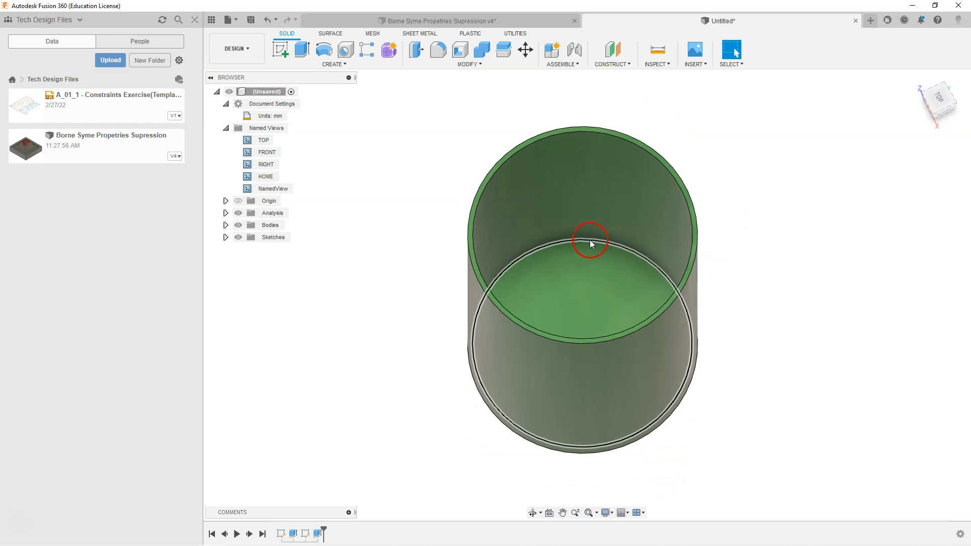
pyautogui.moveTo(752, 287); pyautogui.dragTo(757, 284, button='middle')
pyautogui.click(918, 79)
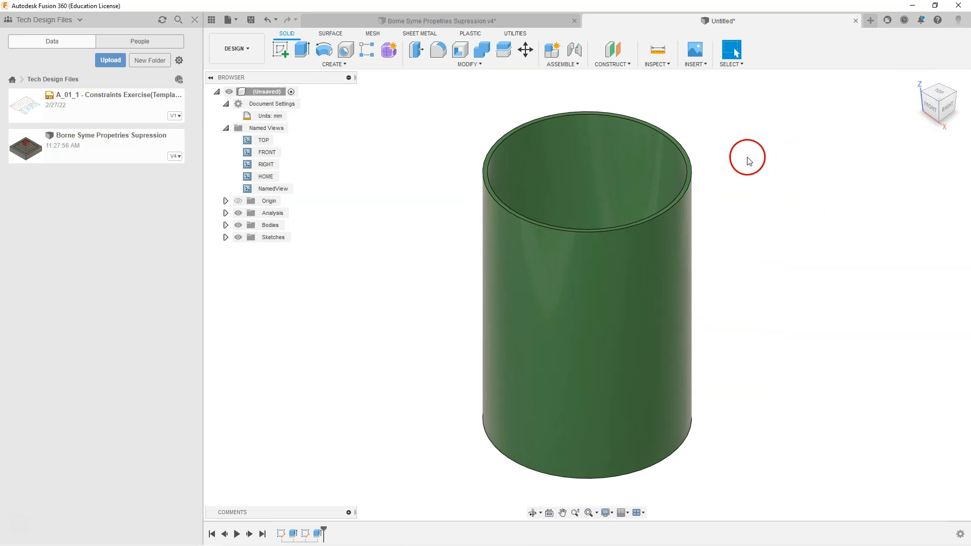
pyautogui.click(663, 64)
pyautogui.click(695, 177)
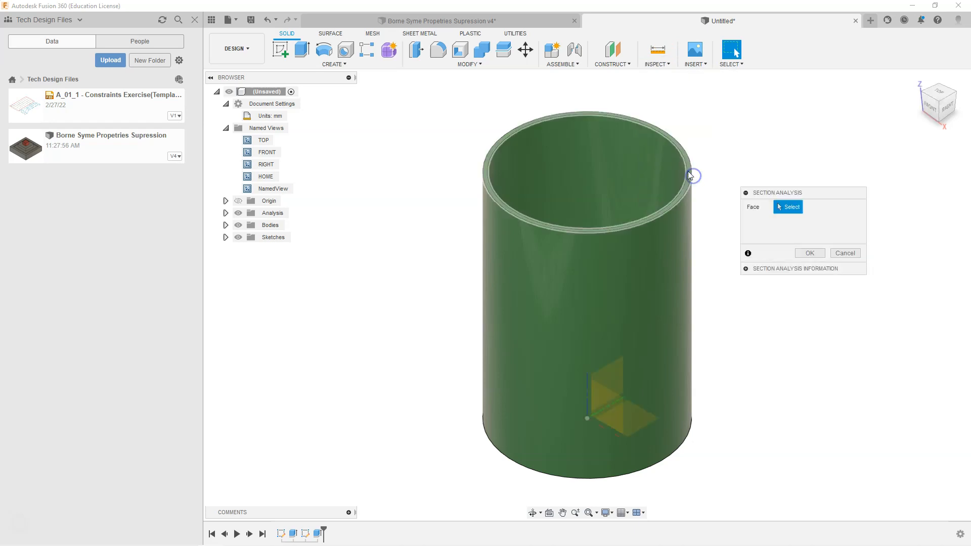
pyautogui.click(604, 390)
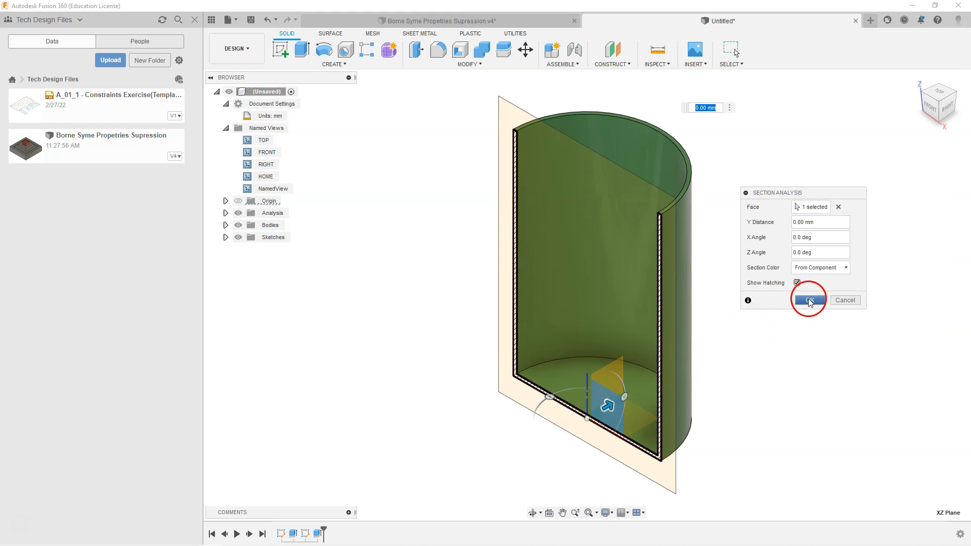
pyautogui.click(809, 300)
# Examine the sectioned cup from the front, checking the wall and base thickness around the lower corner
pyautogui.click(935, 116)
pyautogui.click(690, 474)
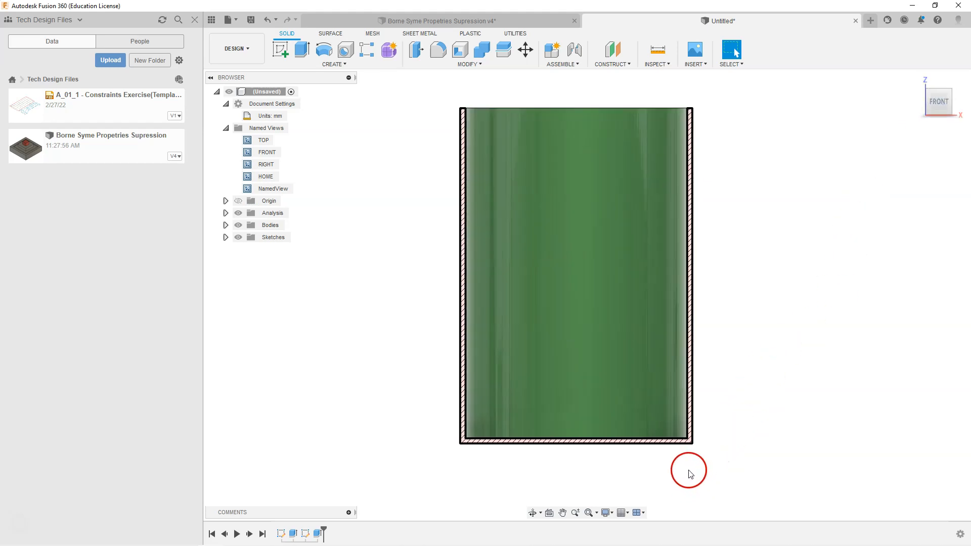
pyautogui.scroll(5, 692, 462)
pyautogui.scroll(-5, 698, 445)
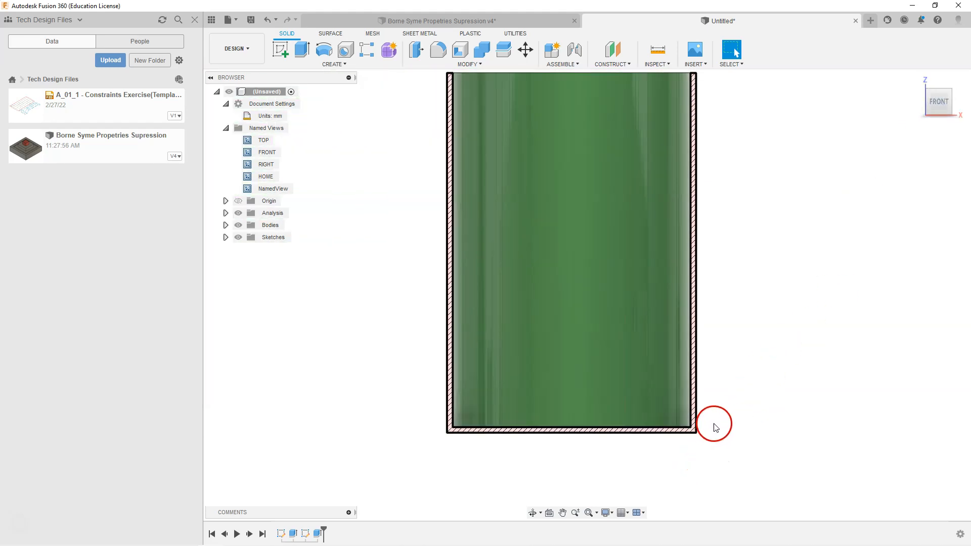
pyautogui.moveTo(740, 382); pyautogui.dragTo(733, 389, button='middle')
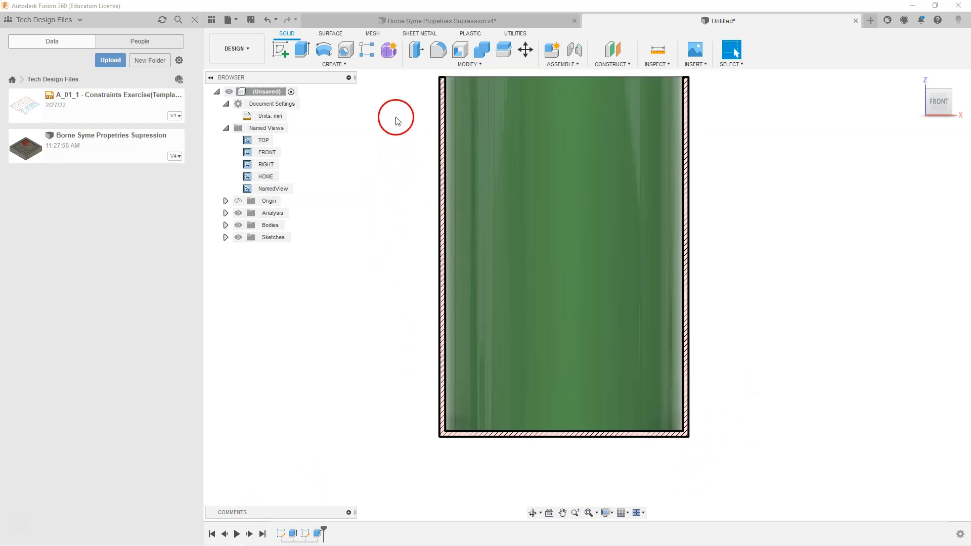
# Fillet the inner bottom edge of the cup, where the wall meets the base, with a constant 2 mm radius
pyautogui.click(440, 52)
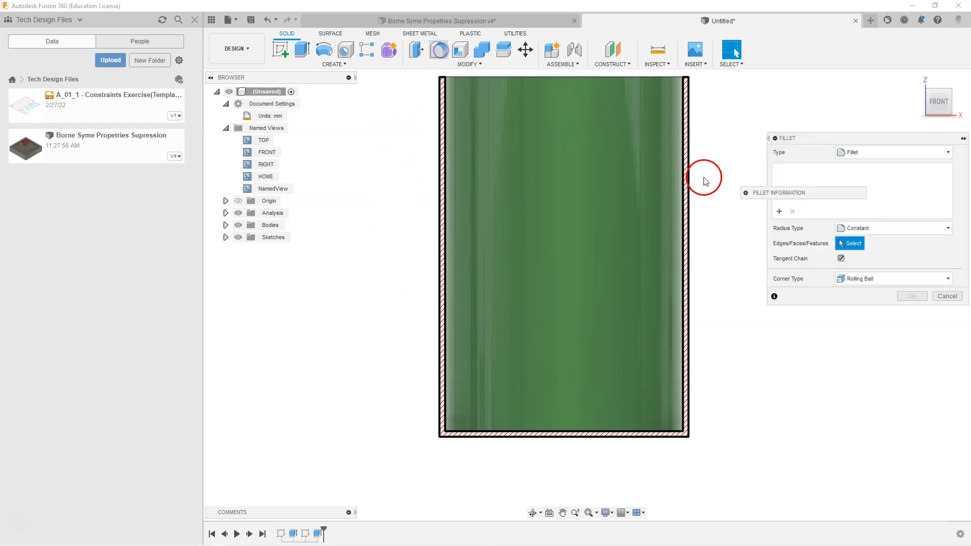
pyautogui.keyDown('shift'); pyautogui.moveTo(740, 273); pyautogui.dragTo(714, 299, button='middle'); pyautogui.keyUp('shift')
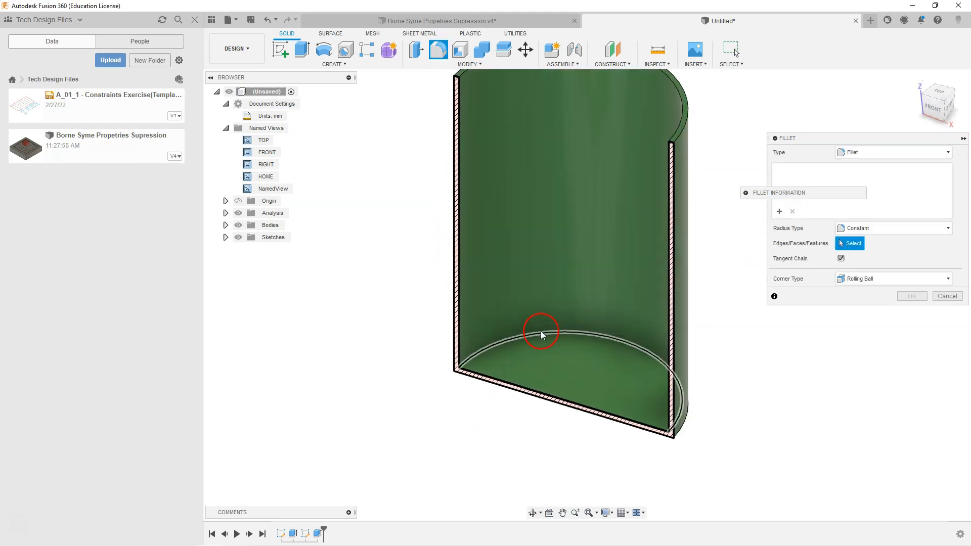
pyautogui.click(539, 334)
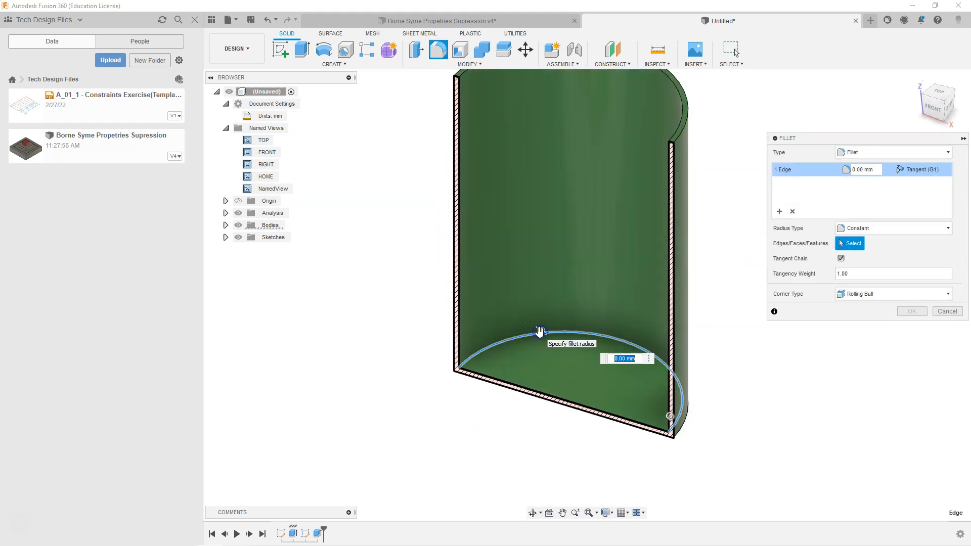
pyautogui.click(861, 170)
pyautogui.write('2')
pyautogui.press('Return')
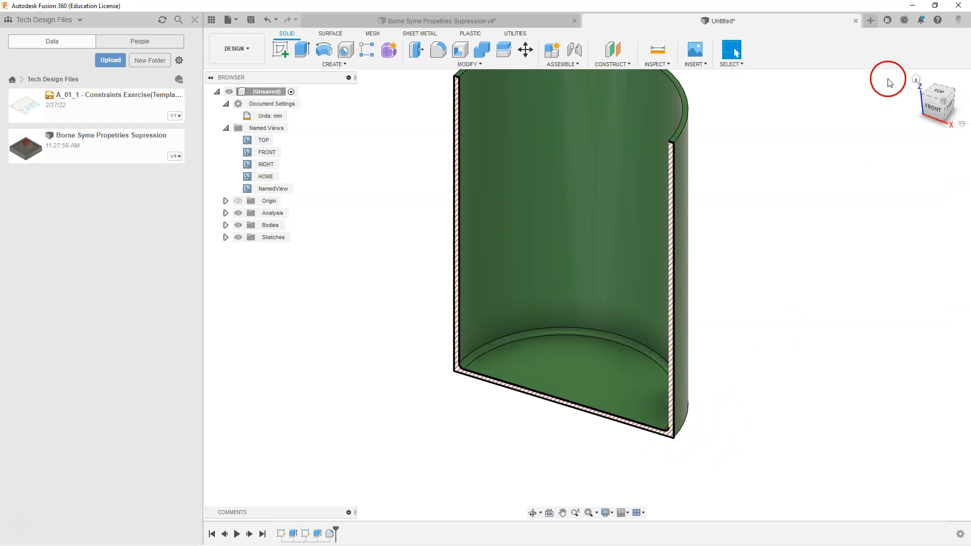
# Fillet the cup's outer bottom edge with a constant radius concentric with the inner bottom fillet
pyautogui.click(933, 113)
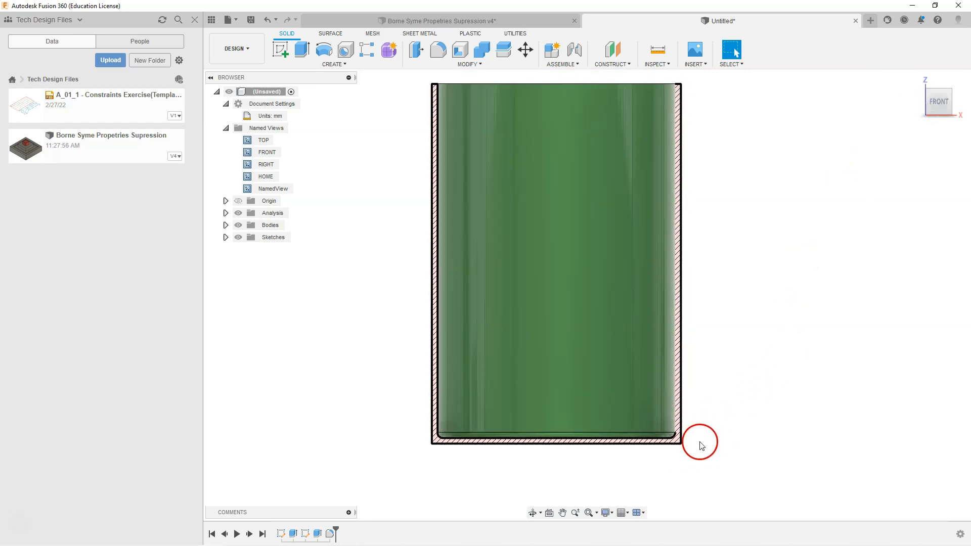
pyautogui.scroll(5, 688, 447)
pyautogui.scroll(1, 681, 452)
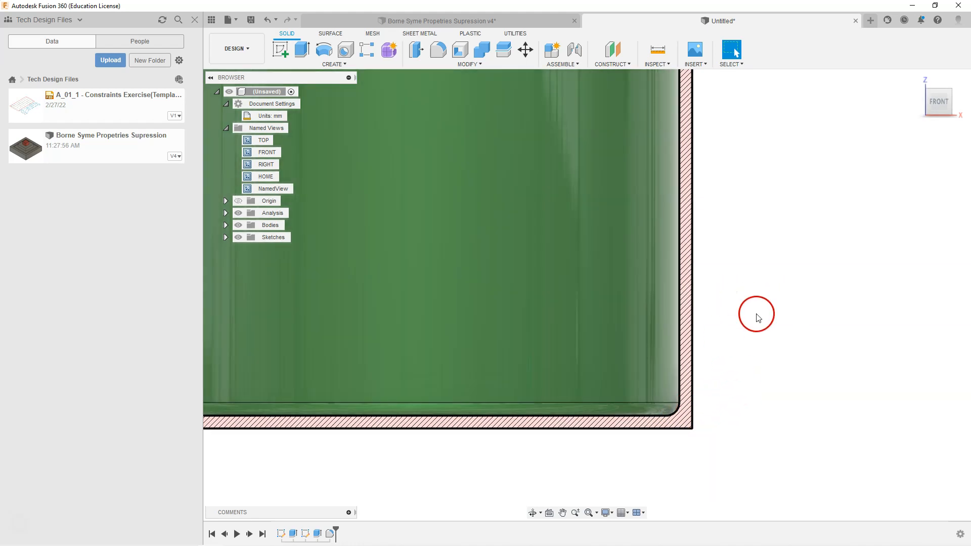
pyautogui.scroll(1, 765, 324)
pyautogui.scroll(-2, 764, 325)
pyautogui.keyDown('shift'); pyautogui.moveTo(758, 325); pyautogui.dragTo(743, 340, button='middle'); pyautogui.keyUp('shift')
pyautogui.click(439, 54)
pyautogui.click(709, 405)
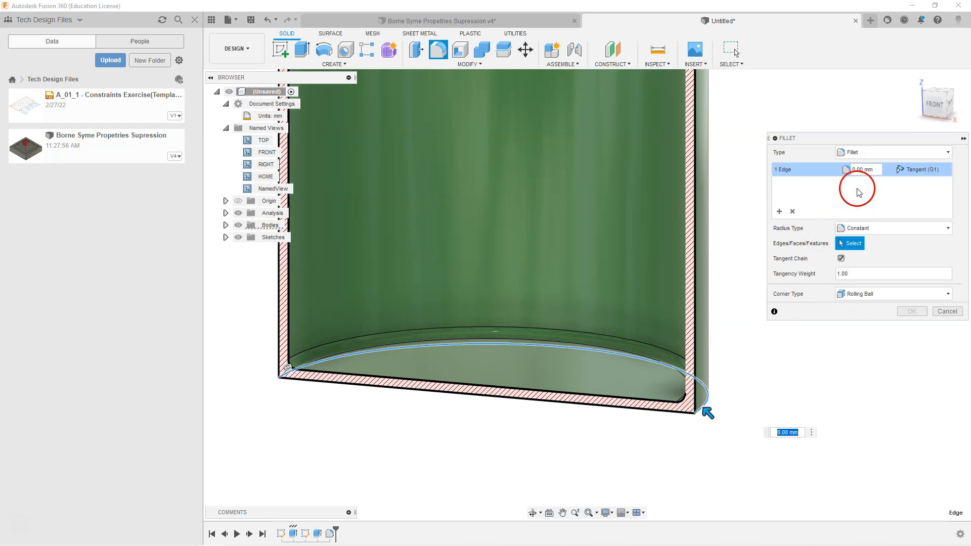
pyautogui.click(873, 169)
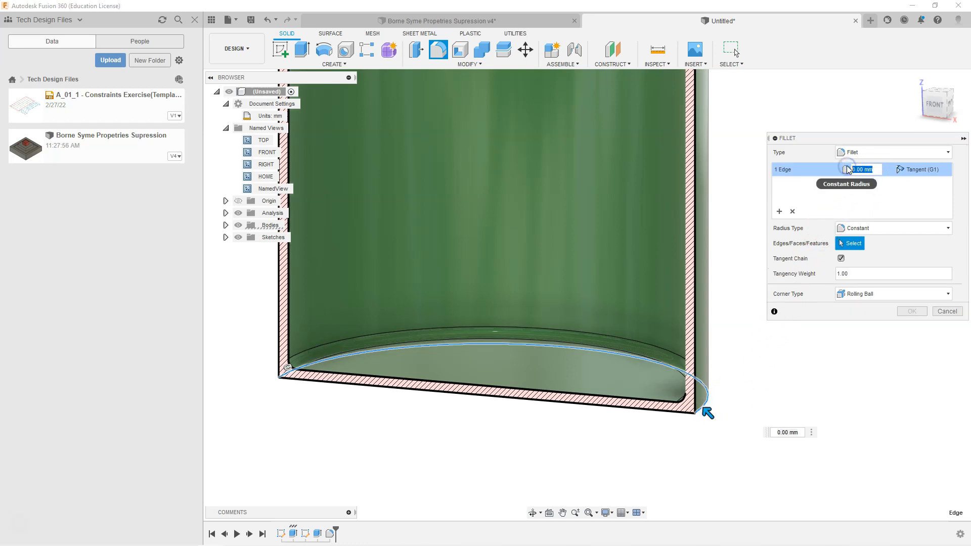
pyautogui.write('1')
pyautogui.press('Return')
# Examine the sectioned cup from the front, checking the rounded bottom corners and the square rim at the top of the wall
pyautogui.click(944, 108)
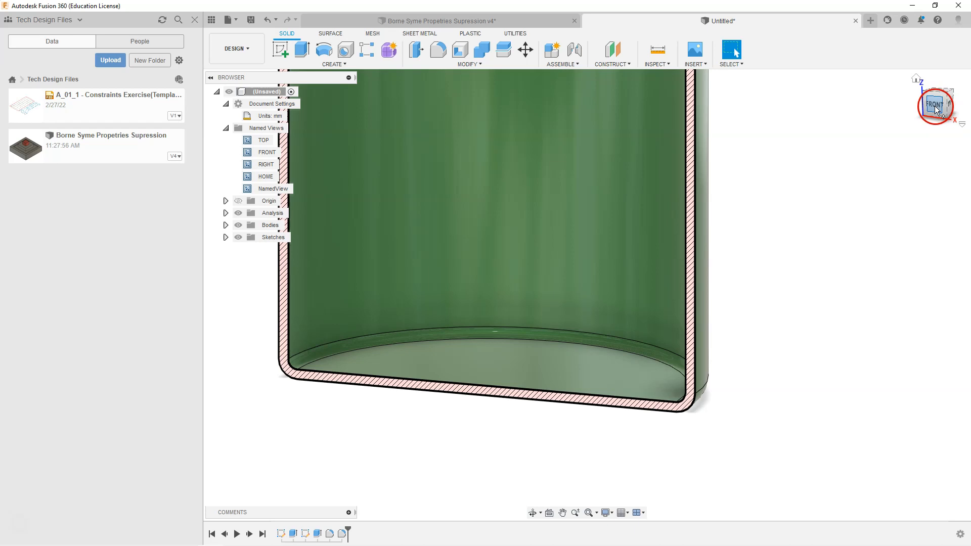
pyautogui.click(657, 387)
pyautogui.scroll(4, 658, 387)
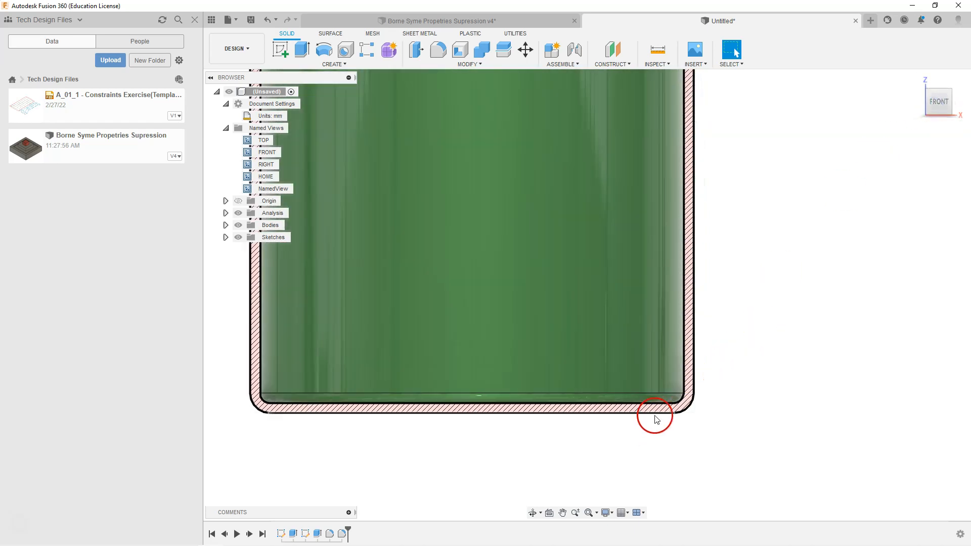
pyautogui.scroll(-2, 683, 377)
pyautogui.scroll(-5, 749, 420)
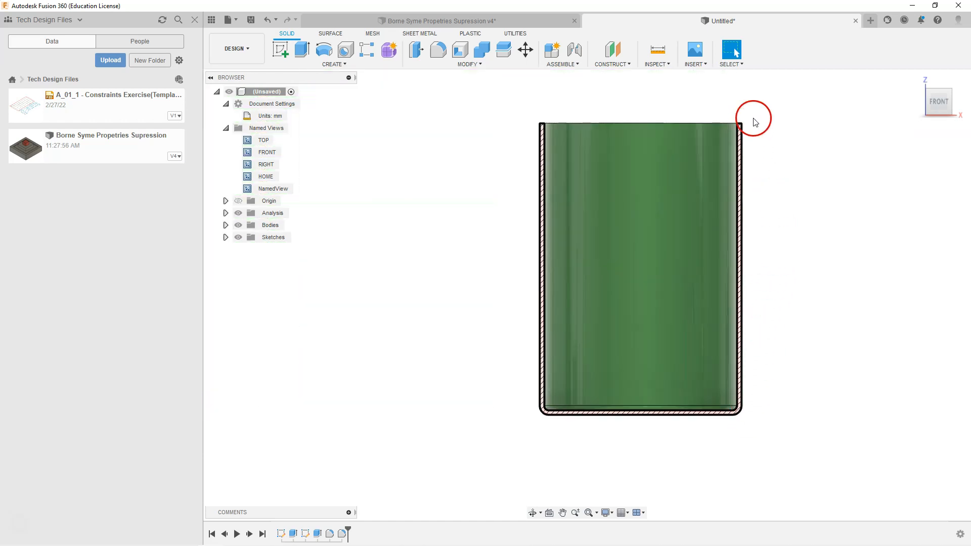
pyautogui.scroll(5, 749, 124)
pyautogui.scroll(3, 715, 106)
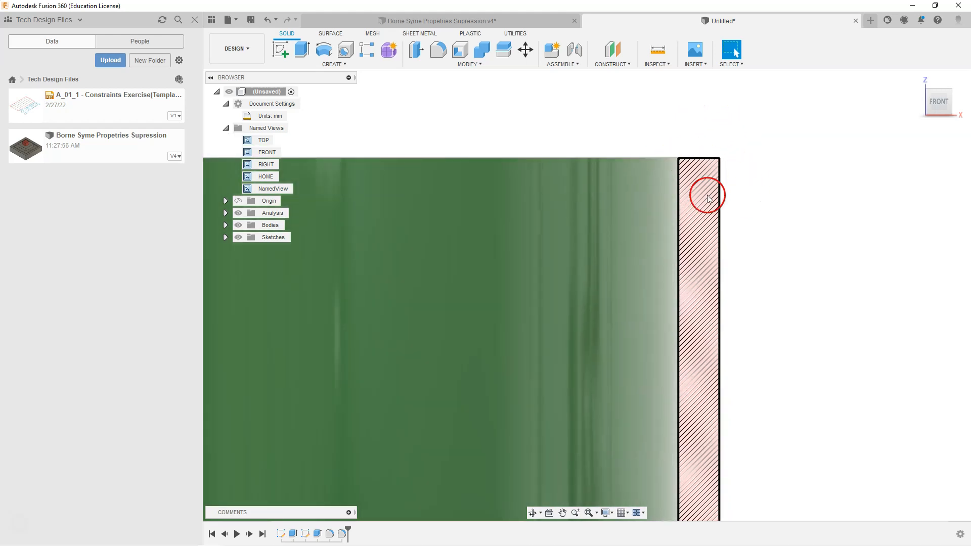
pyautogui.scroll(-2, 762, 223)
# Fillet both the inner and outer edges of the cup's rim with a 0.5 mm radius
pyautogui.moveTo(762, 222)
pyautogui.keyDown('shift'); pyautogui.mouseDown(button='middle')
pyautogui.moveTo(774, 213)
pyautogui.moveTo(759, 223)
pyautogui.mouseUp(button='middle'); pyautogui.keyUp('shift')
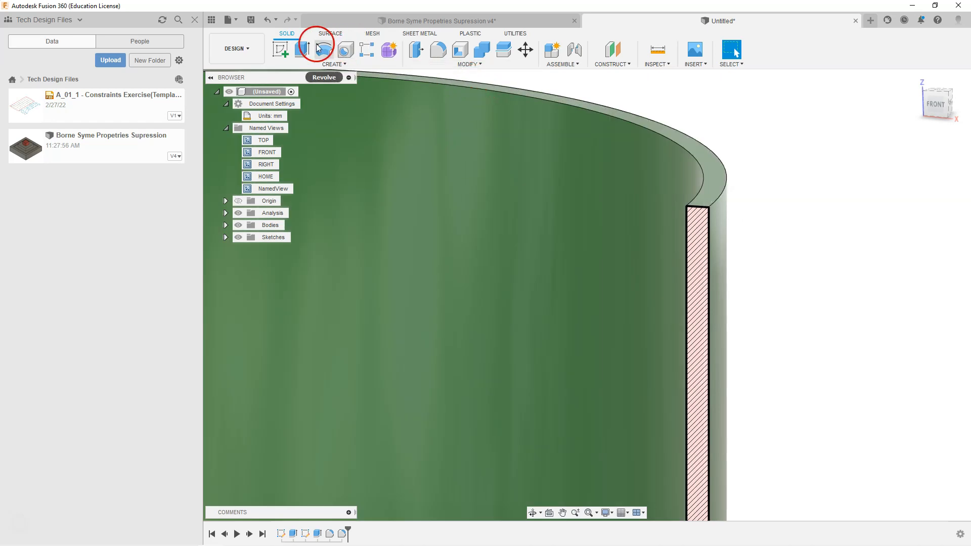
pyautogui.click(439, 51)
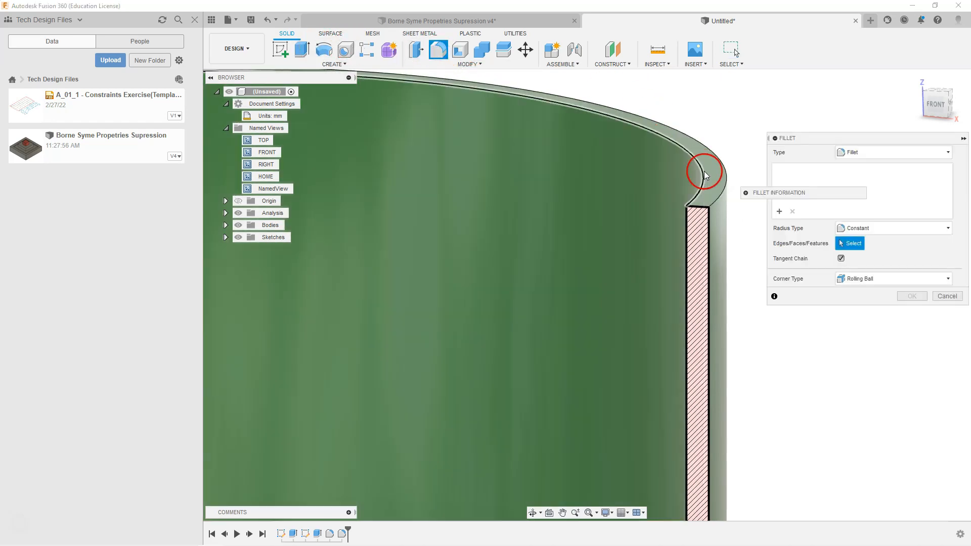
pyautogui.click(724, 194)
pyautogui.click(697, 187)
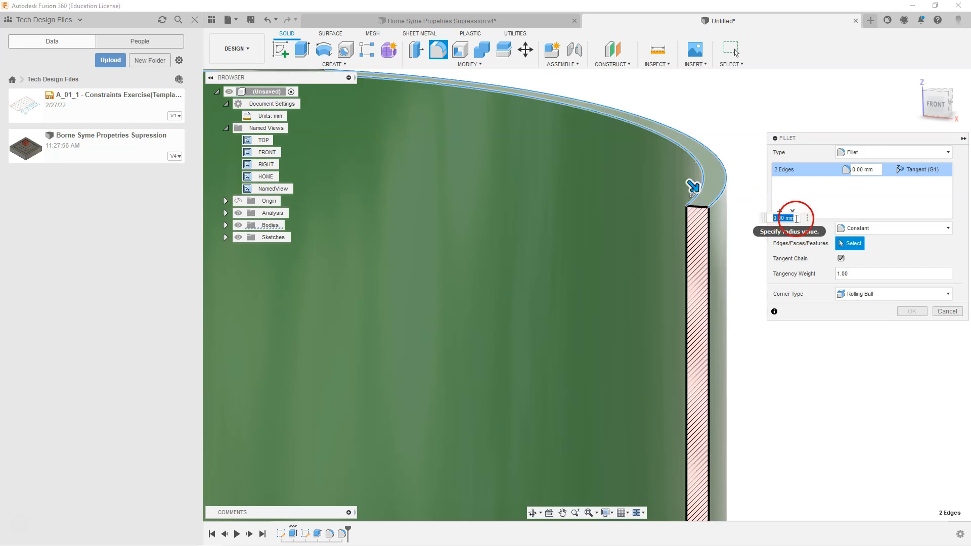
pyautogui.write('.5')
pyautogui.click(834, 225)
pyautogui.click(913, 311)
pyautogui.click(824, 173)
# Hide the second section analysis to display the whole cup from the home view
pyautogui.click(917, 79)
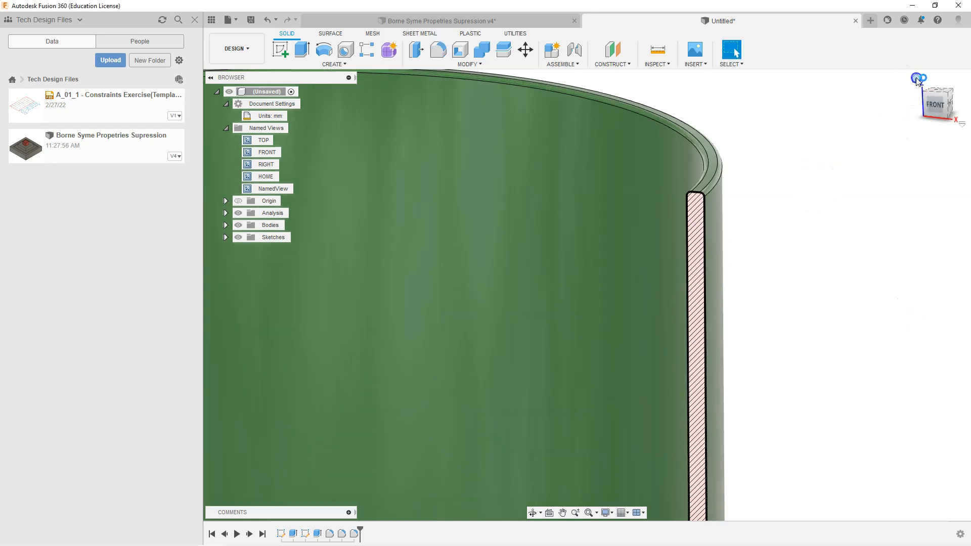
pyautogui.click(709, 206)
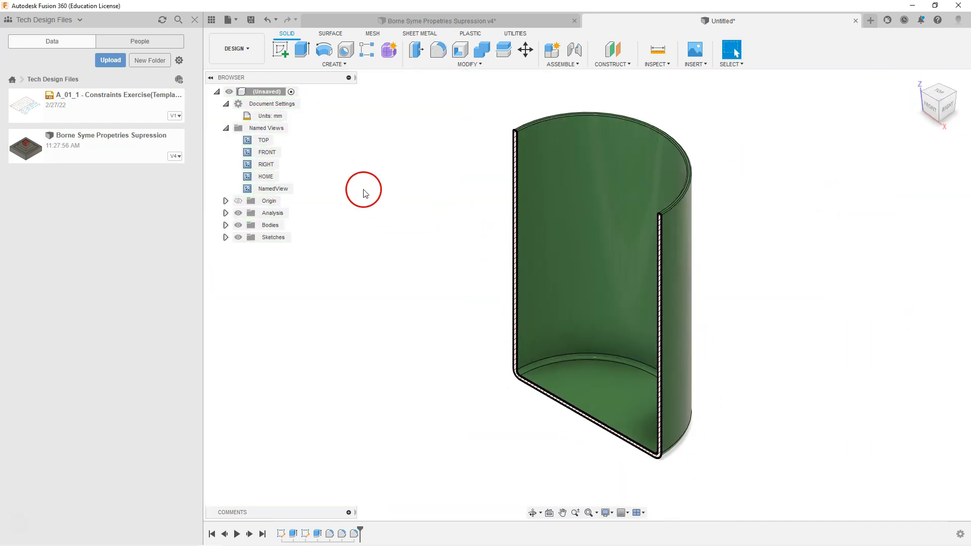
pyautogui.click(225, 213)
pyautogui.click(247, 237)
pyautogui.click(247, 238)
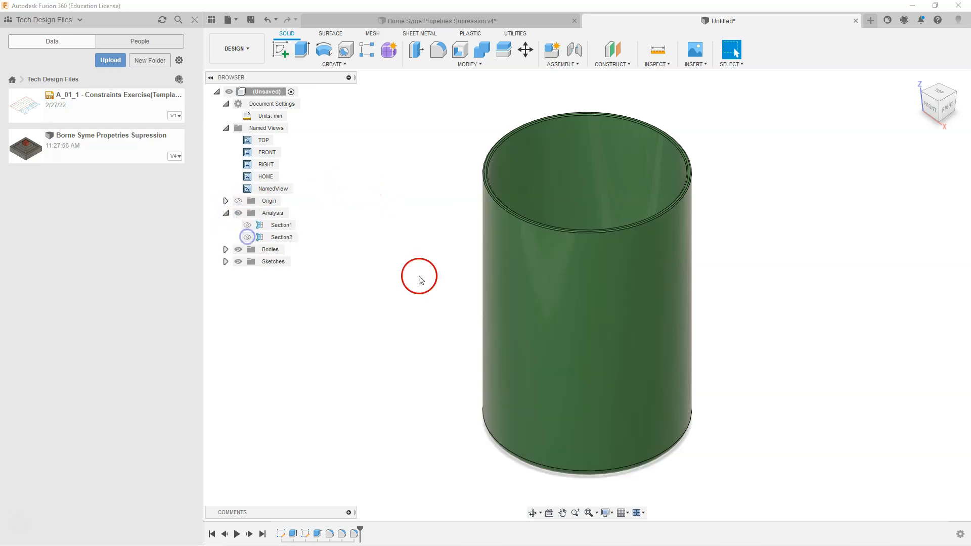
pyautogui.moveTo(703, 362)
pyautogui.keyDown('shift'); pyautogui.mouseDown(button='middle')
pyautogui.moveTo(730, 340)
pyautogui.moveTo(727, 251)
pyautogui.moveTo(705, 360)
pyautogui.mouseUp(button='middle'); pyautogui.keyUp('shift')
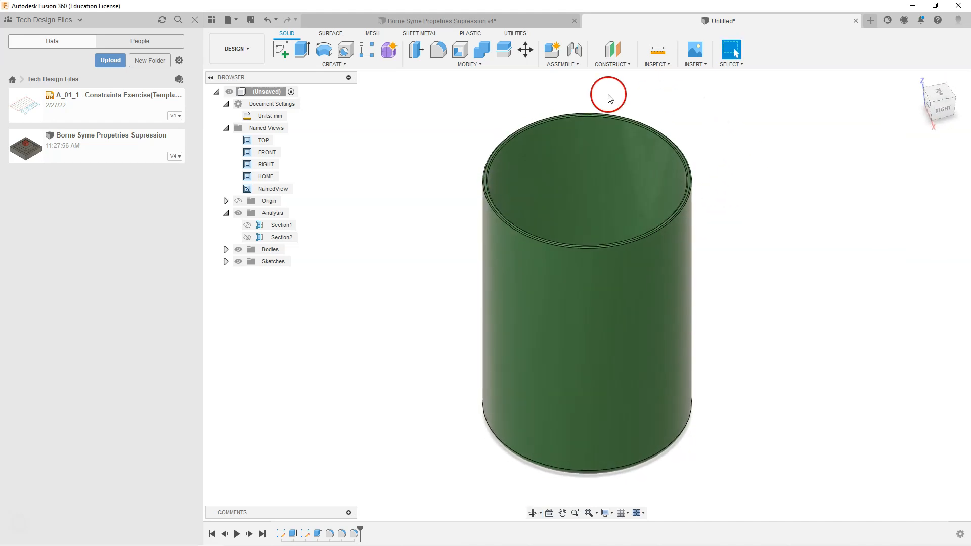
# Edit the first sketch, re-enter 90 mm as the base circle's diameter, and finish the sketch
pyautogui.click(225, 261)
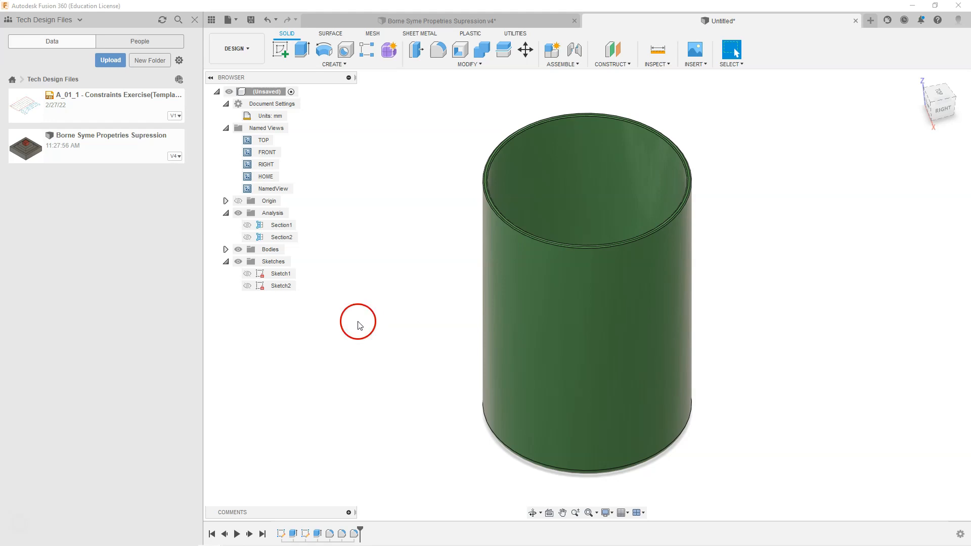
pyautogui.doubleClick(260, 278)
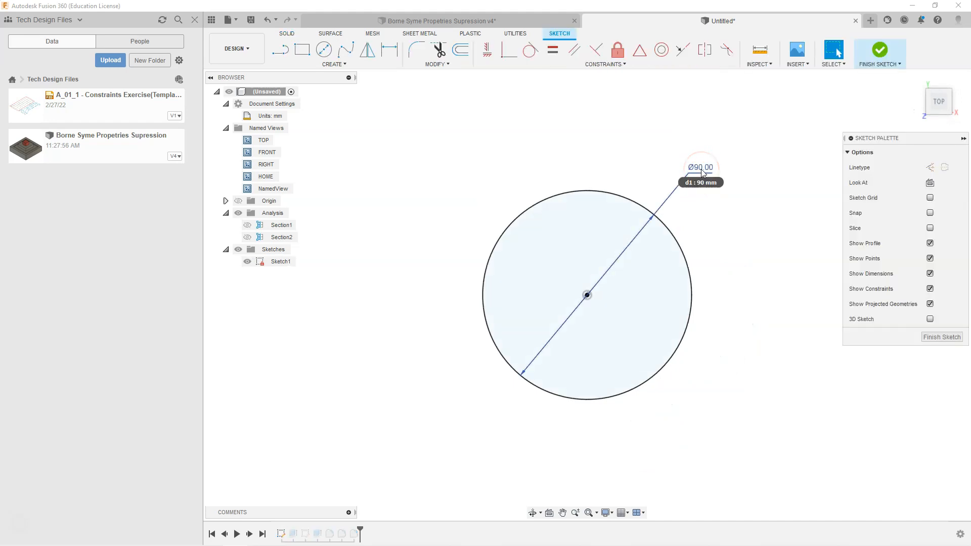
pyautogui.doubleClick(703, 171)
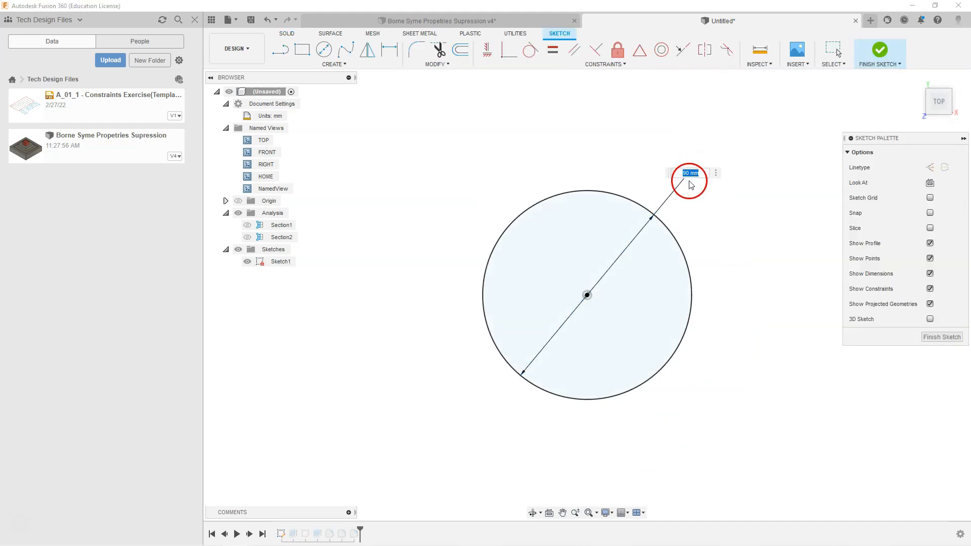
pyautogui.write('9')
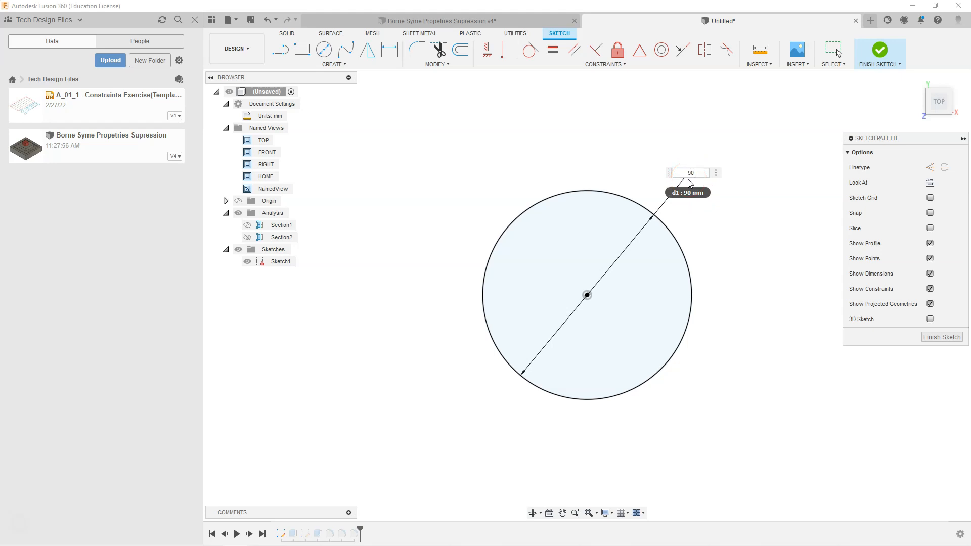
pyautogui.write('0')
pyautogui.press('Return')
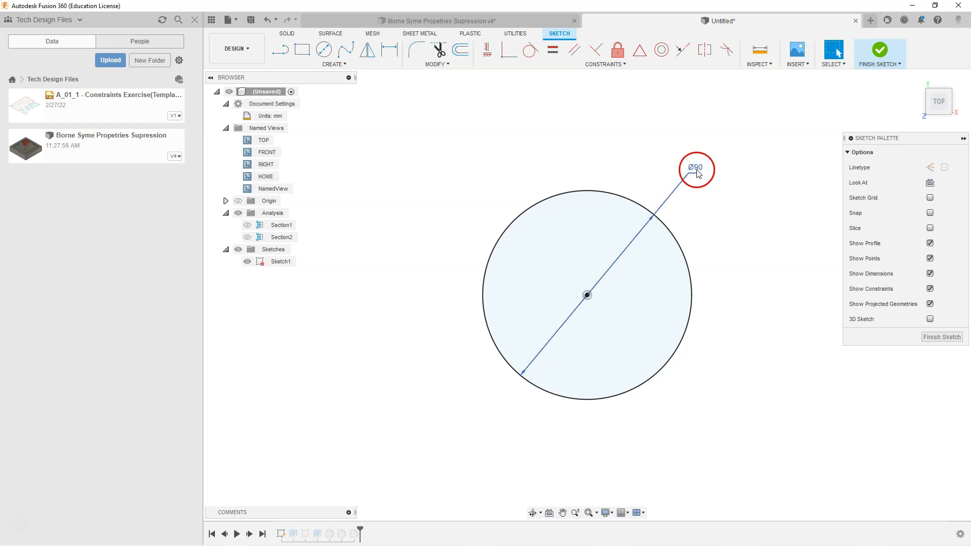
pyautogui.click(697, 172)
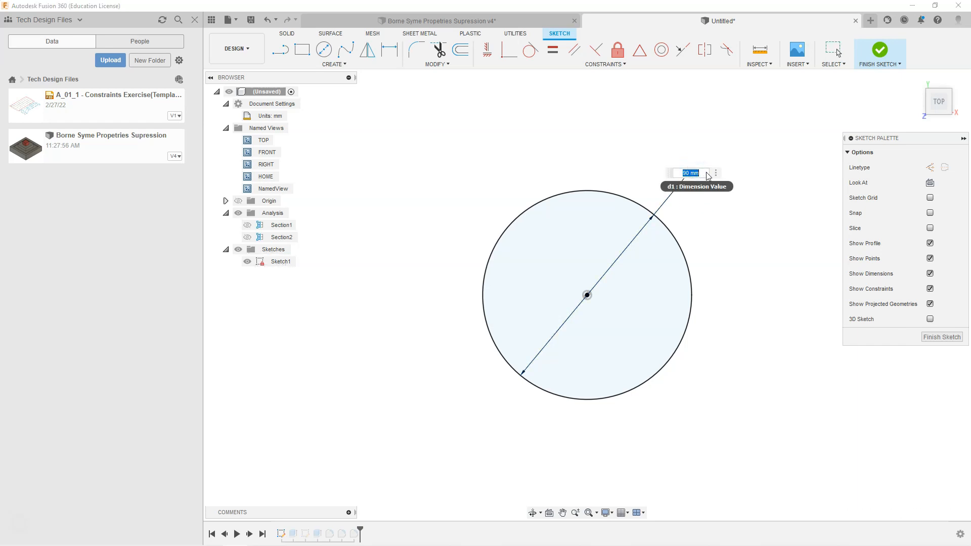
pyautogui.press('Return')
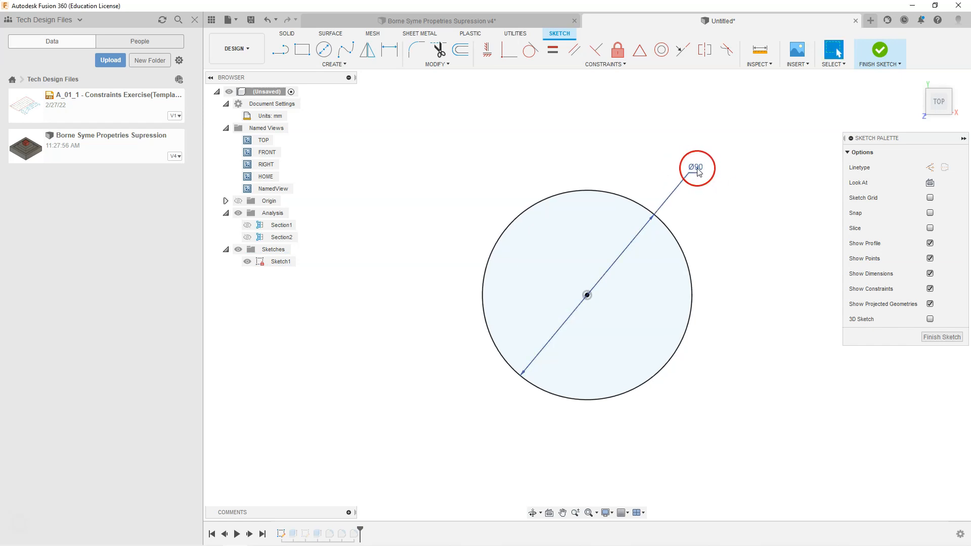
pyautogui.click(695, 198)
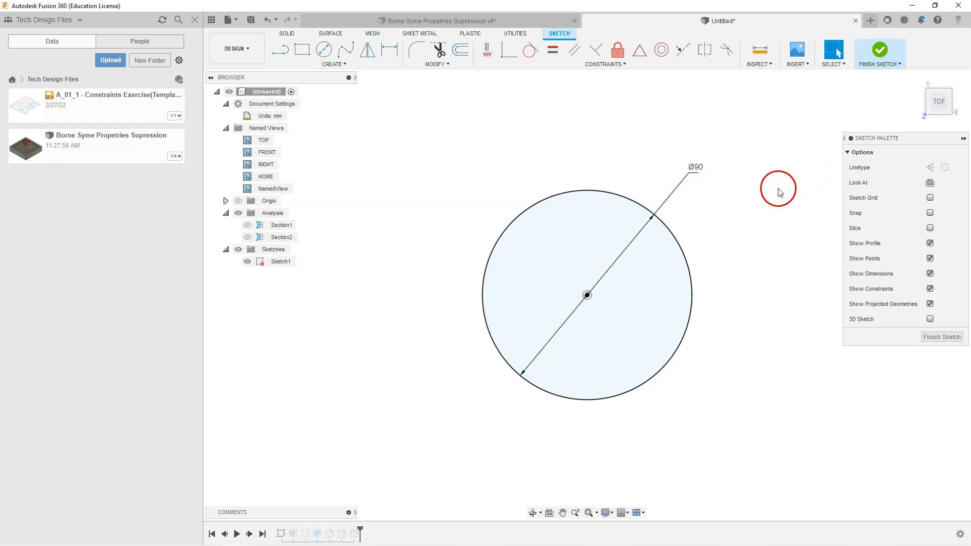
pyautogui.click(873, 45)
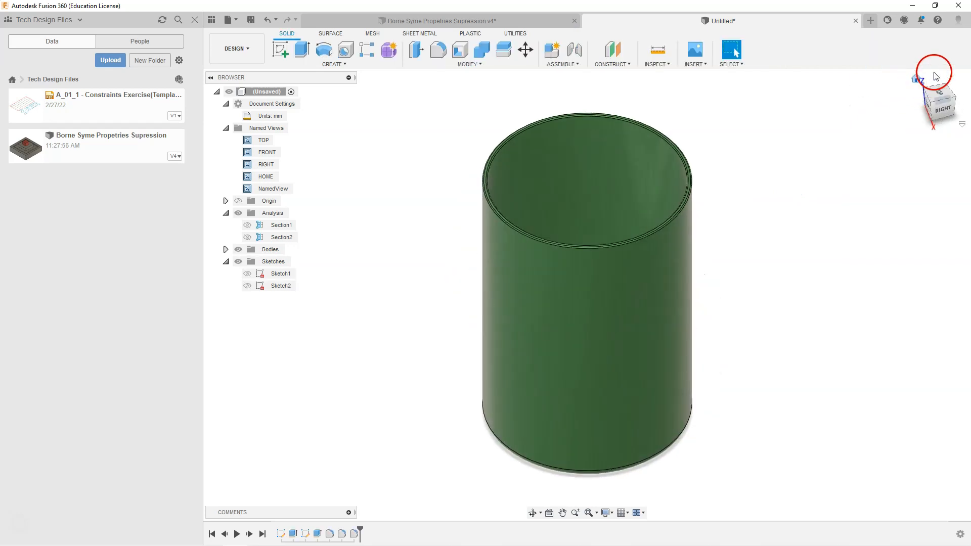
# Set the general precision for unit and value display to 0.12 in the preferences
pyautogui.click(959, 22)
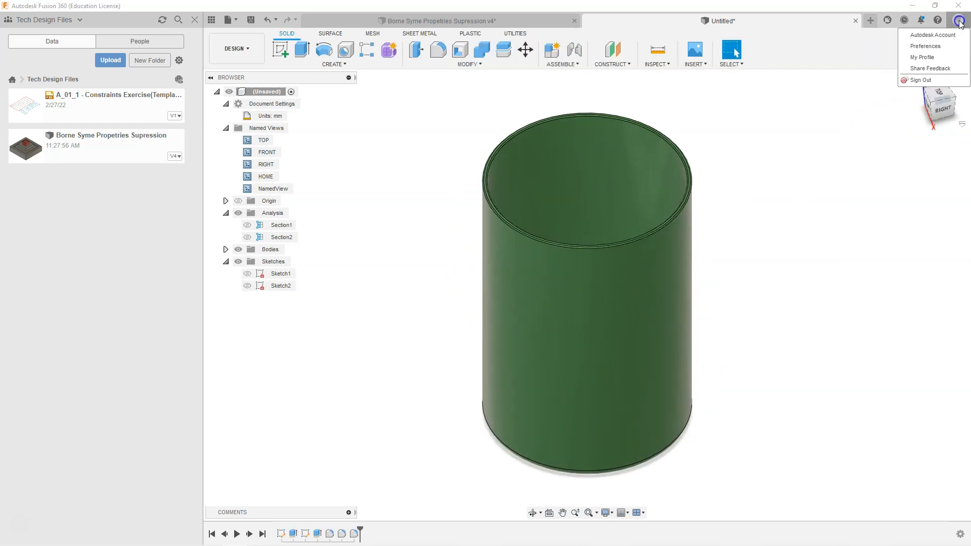
pyautogui.click(939, 45)
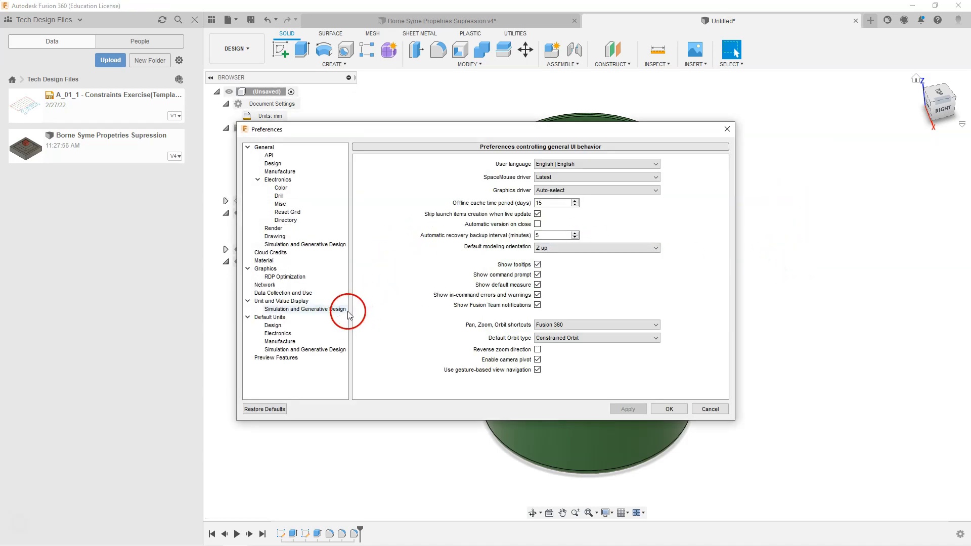
pyautogui.click(281, 302)
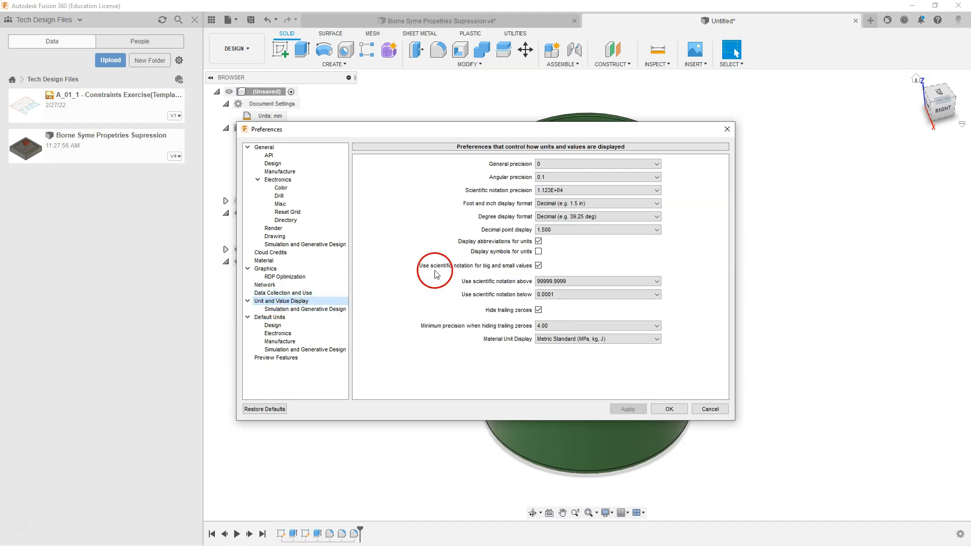
pyautogui.click(557, 167)
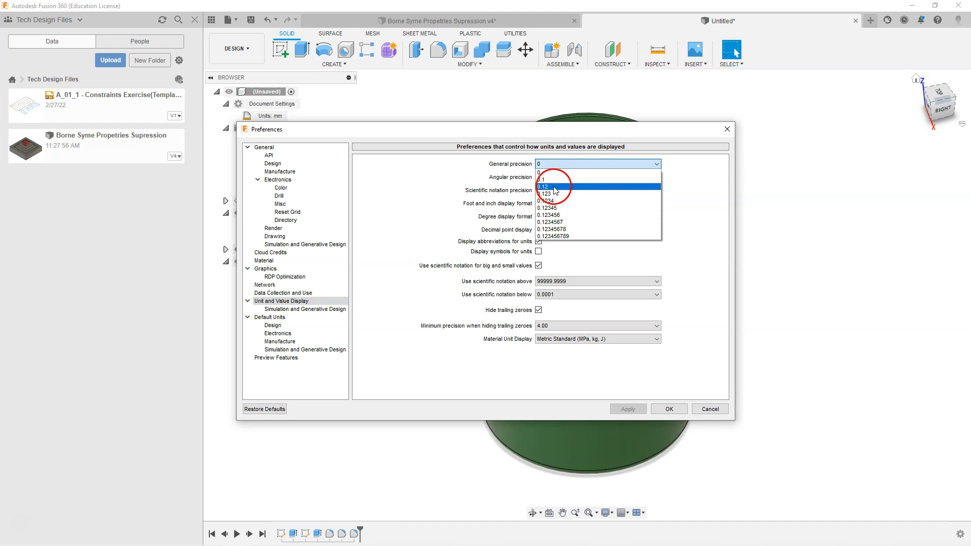
pyautogui.click(554, 187)
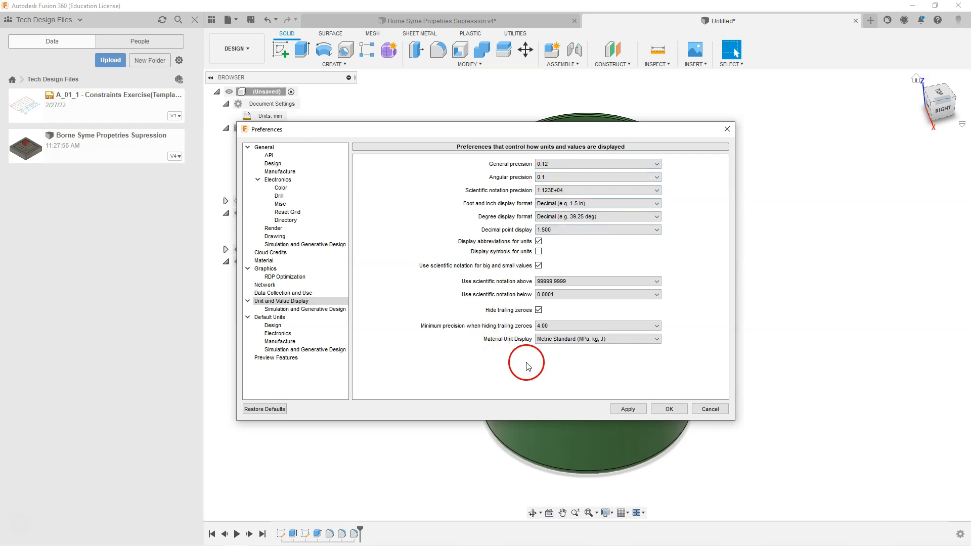
pyautogui.click(664, 408)
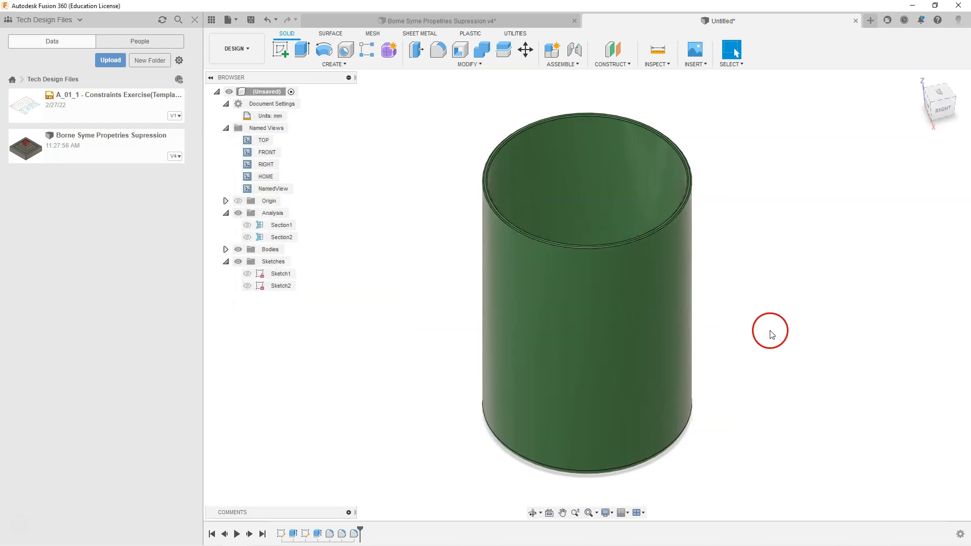
# Edit the first sketch, re-accept the base circle's current diameter dimension, and finish the sketch
pyautogui.click(261, 273)
pyautogui.doubleClick(261, 274)
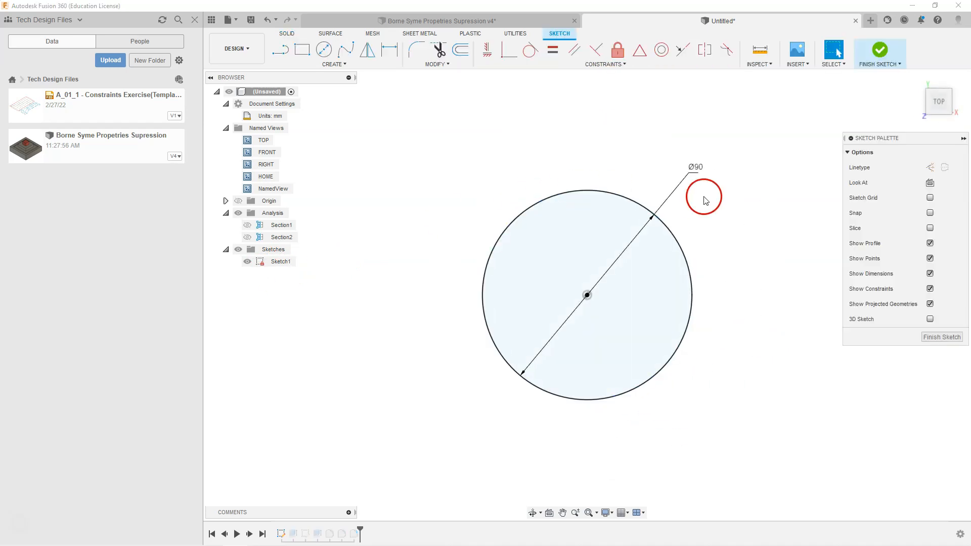
pyautogui.doubleClick(705, 169)
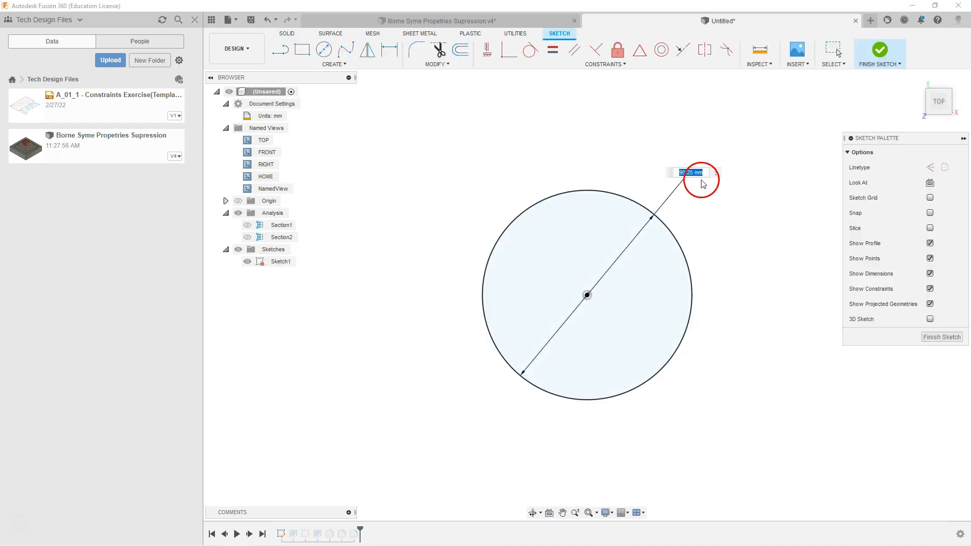
pyautogui.press('Return')
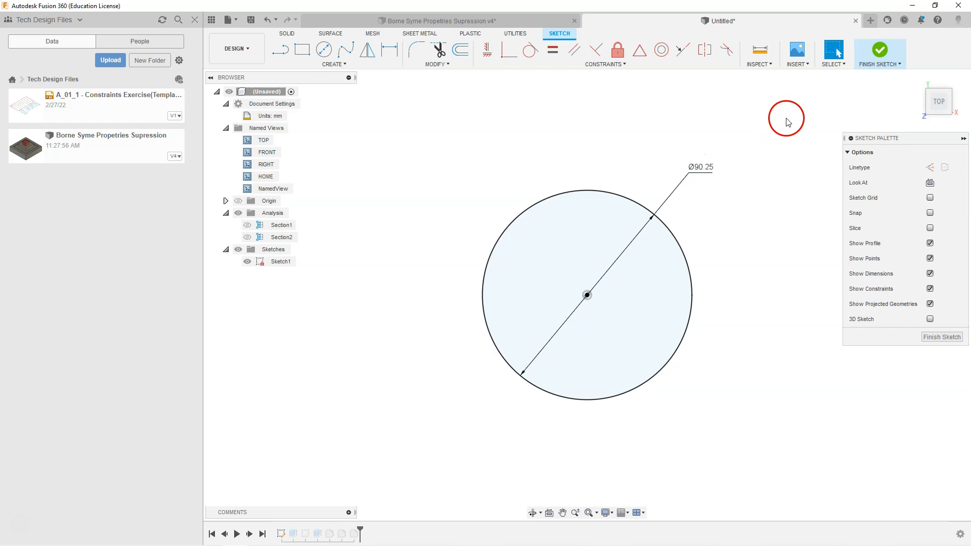
pyautogui.click(880, 50)
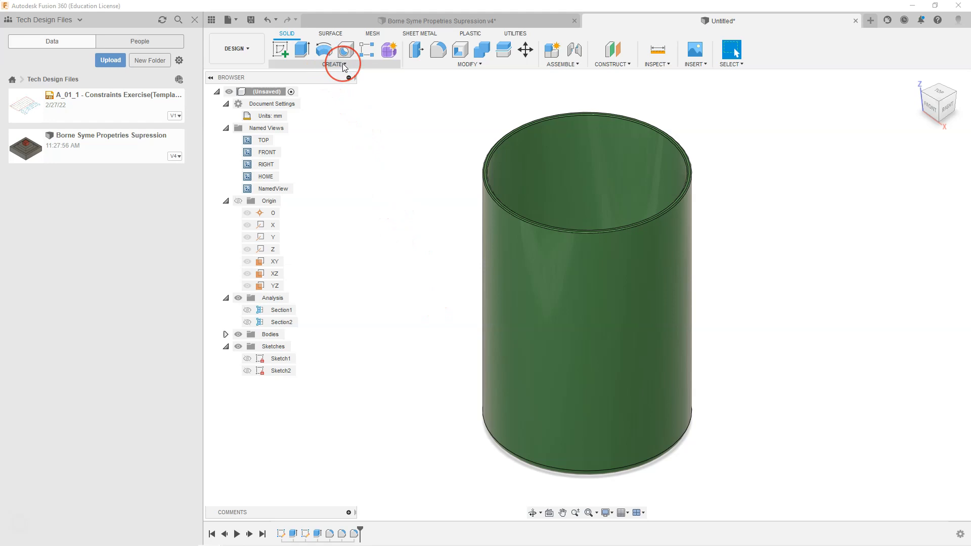
# Start a sketch on the XZ plane and draw a text frame about 72 mm wide across the cup above mid-height
pyautogui.click(281, 48)
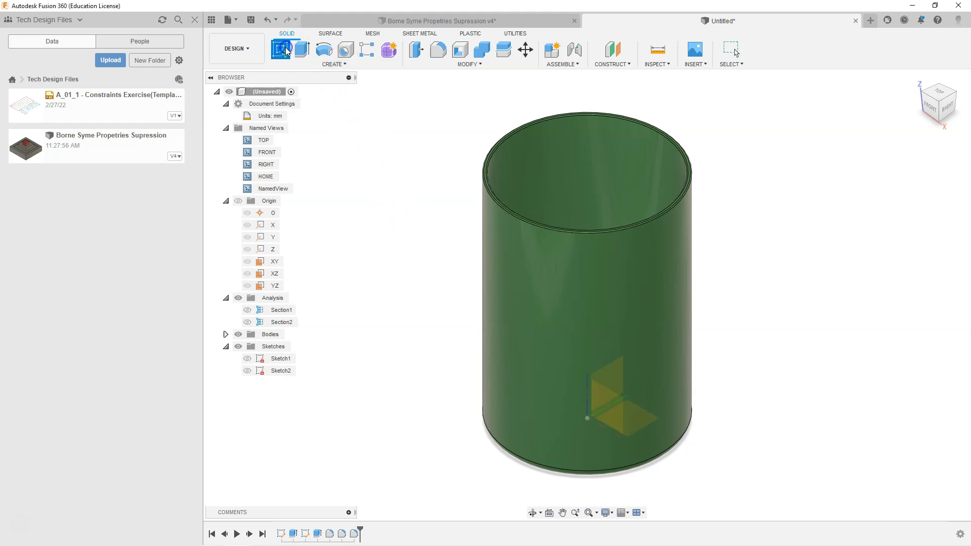
pyautogui.click(605, 398)
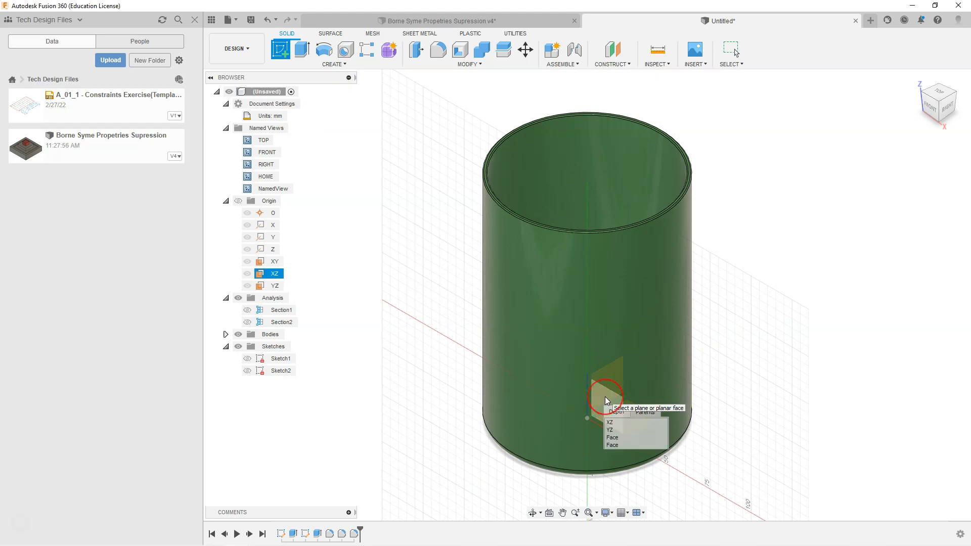
pyautogui.click(610, 422)
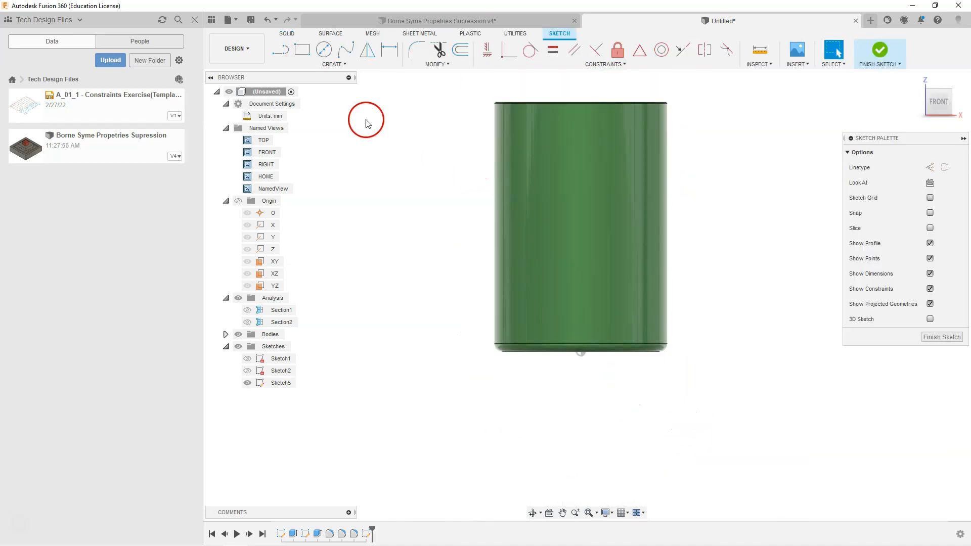
pyautogui.click(343, 65)
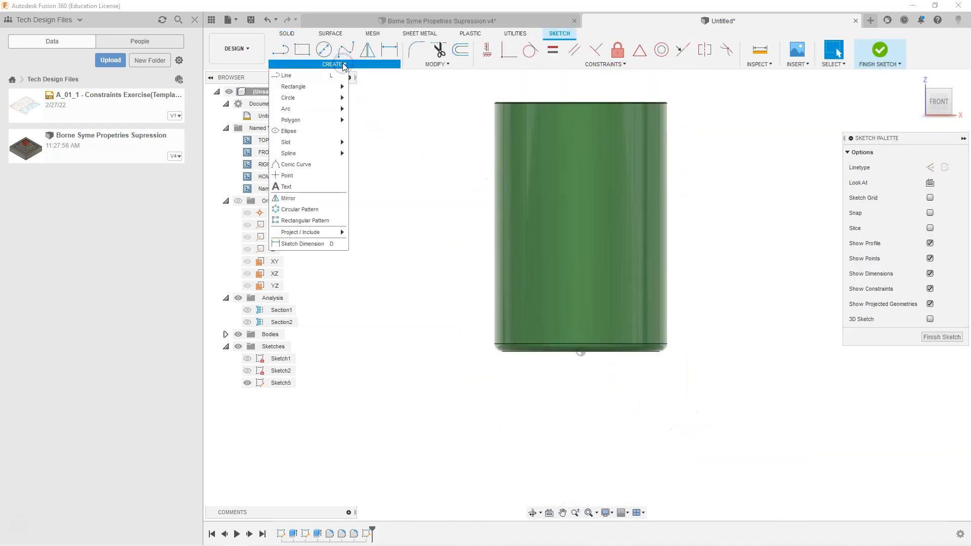
pyautogui.click(308, 187)
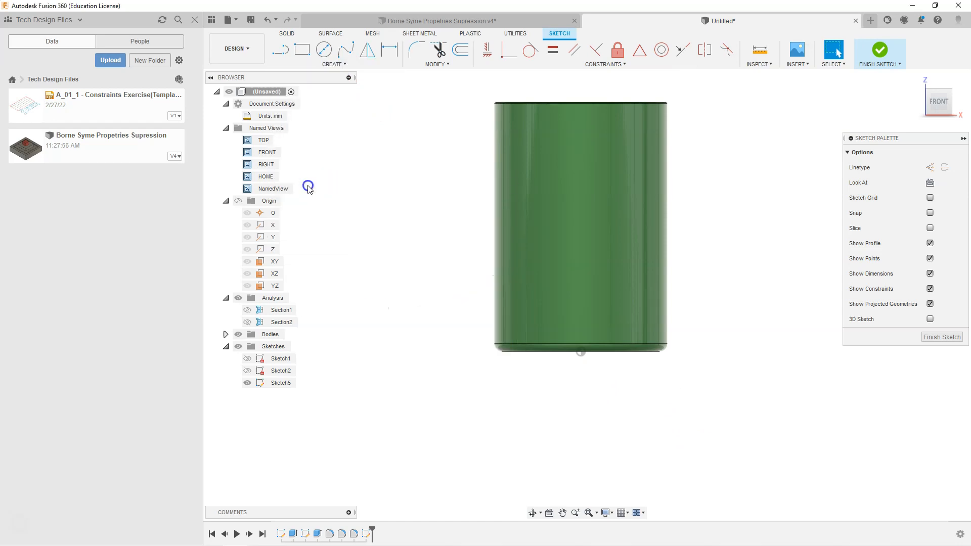
pyautogui.click(514, 185)
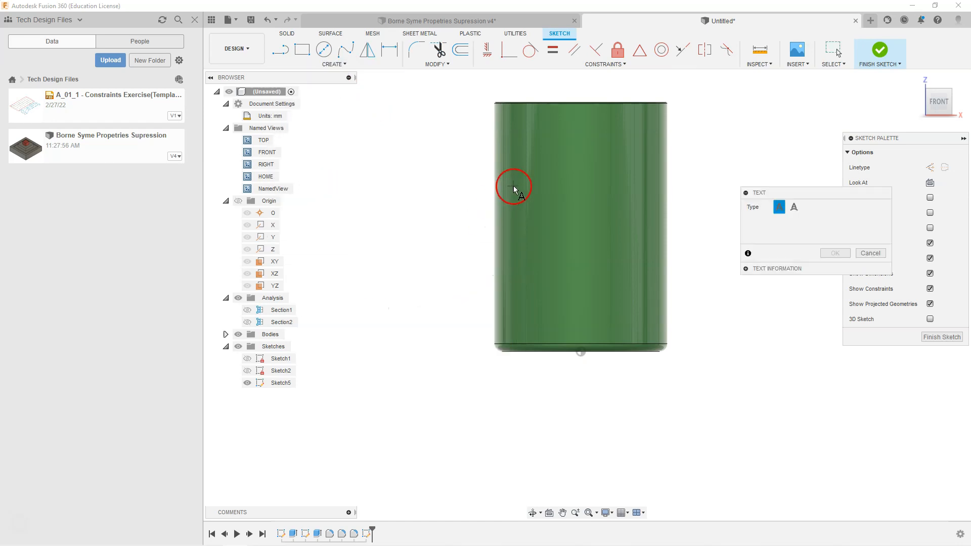
pyautogui.click(652, 230)
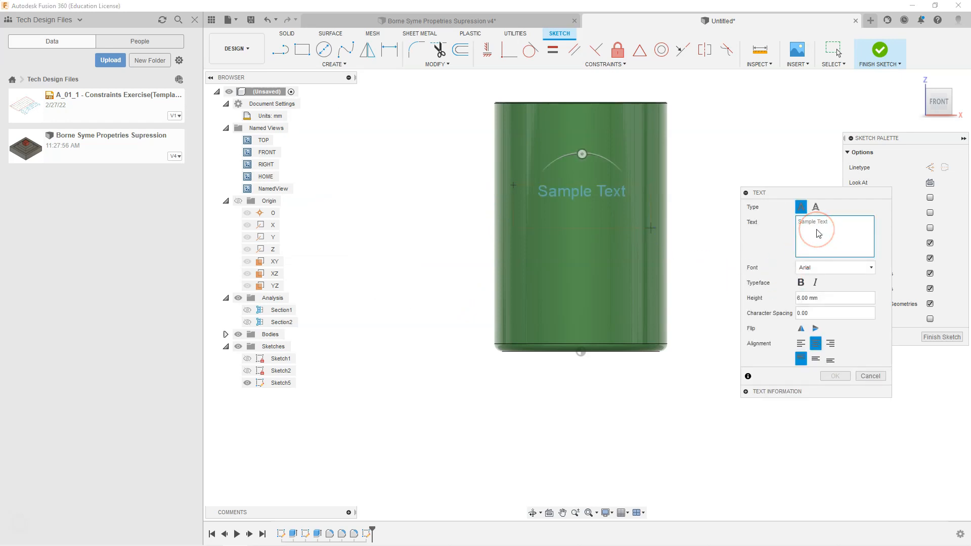
# Enter the title and surname in capitals as the text, in bold with centre alignment
pyautogui.write('MR')
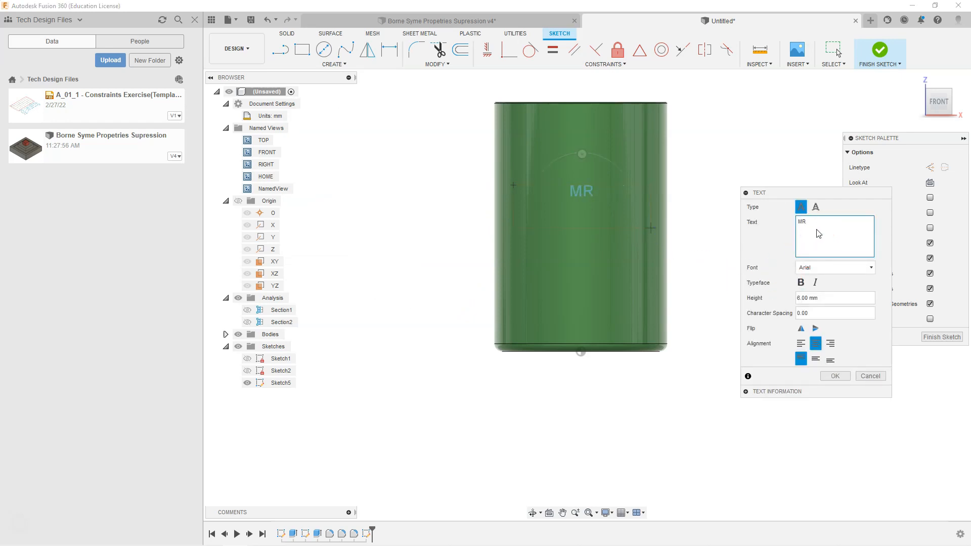
pyautogui.write('. HLADYSH')
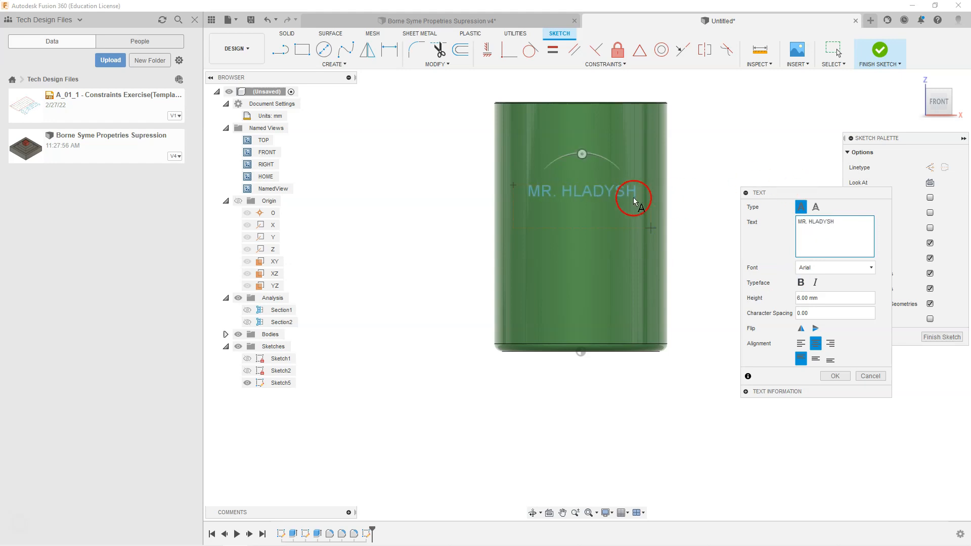
pyautogui.click(802, 284)
pyautogui.click(817, 345)
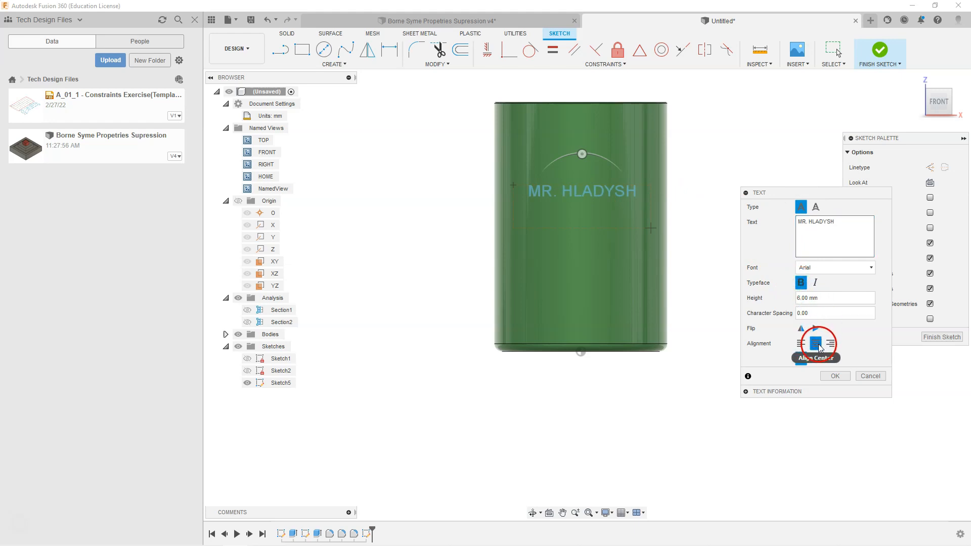
pyautogui.click(871, 268)
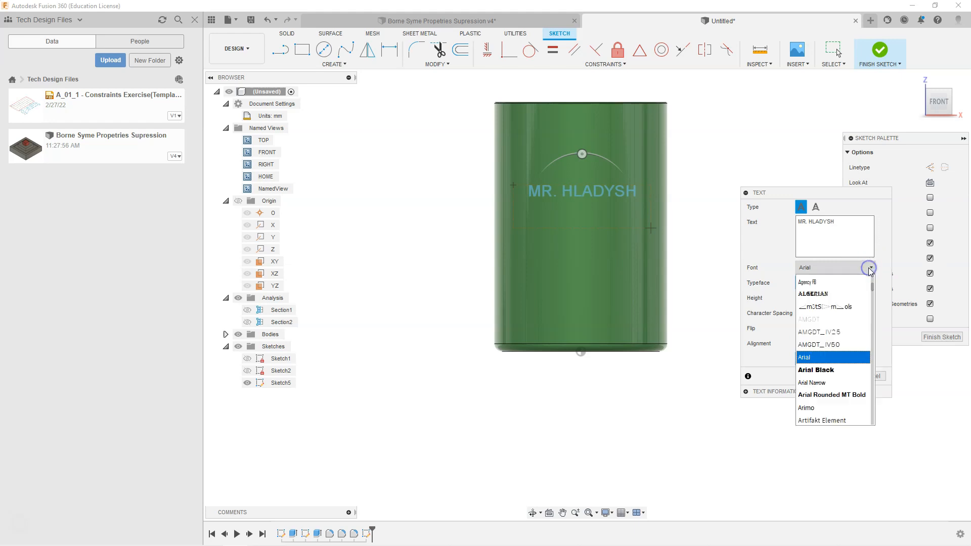
pyautogui.click(869, 285)
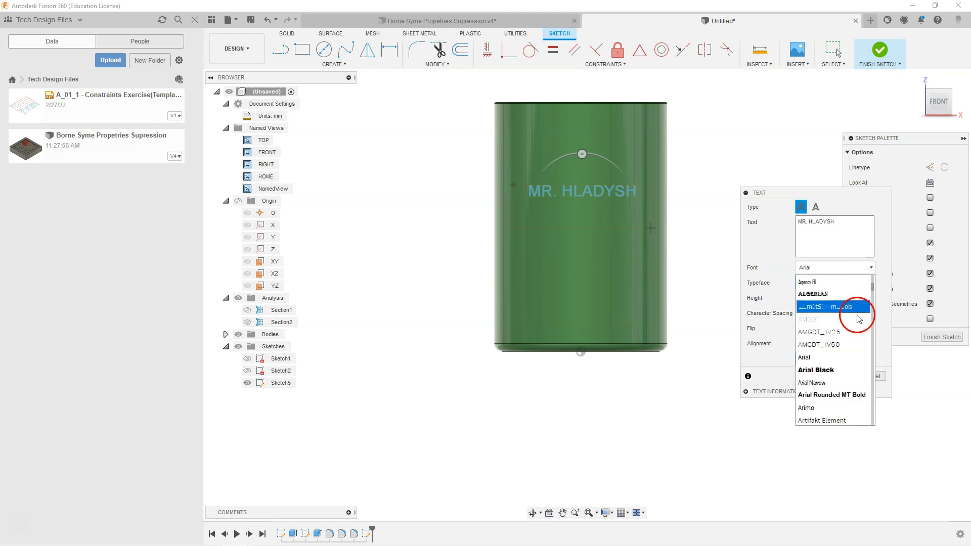
pyautogui.scroll(-3, 855, 354)
pyautogui.click(782, 359)
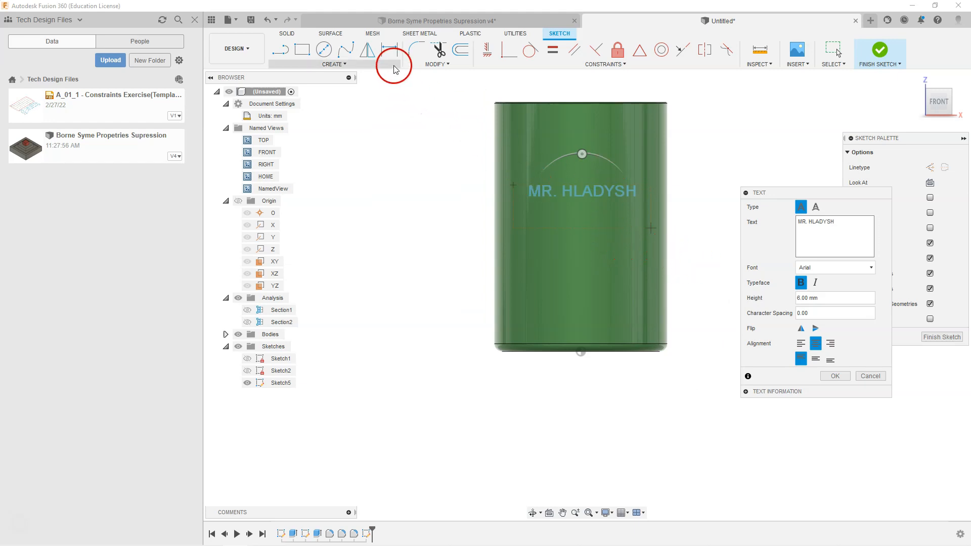
# Dimension the text frame's lower edge 60 mm above the cup's bottom edge
pyautogui.click(390, 49)
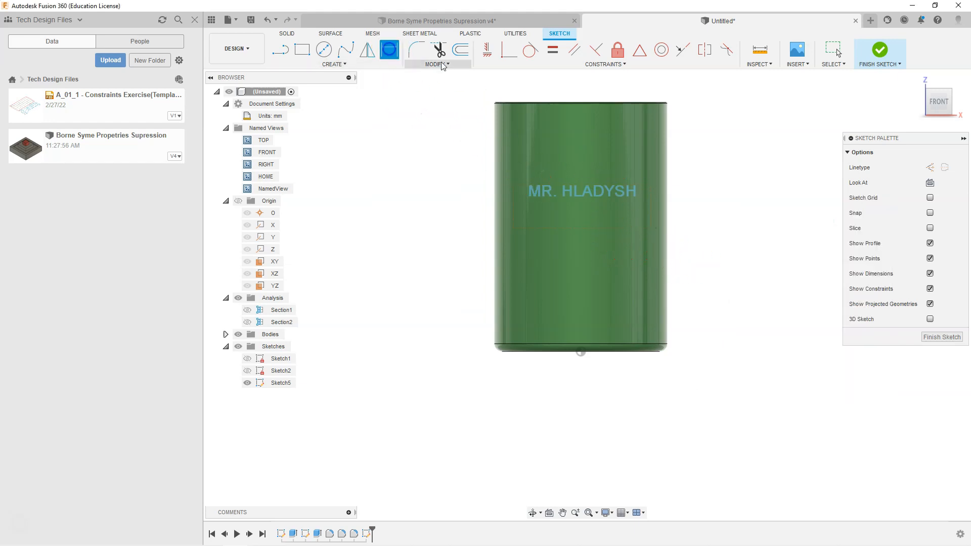
pyautogui.click(633, 351)
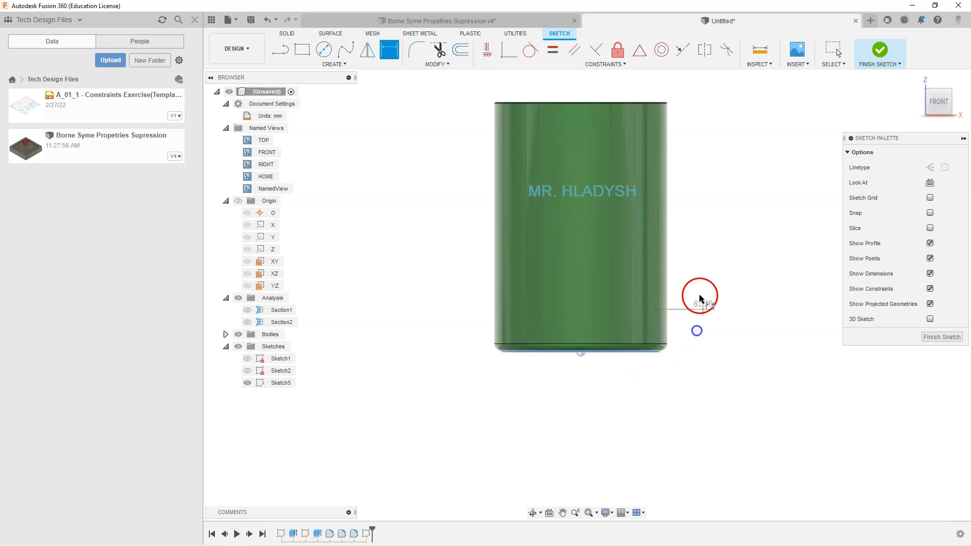
pyautogui.click(626, 229)
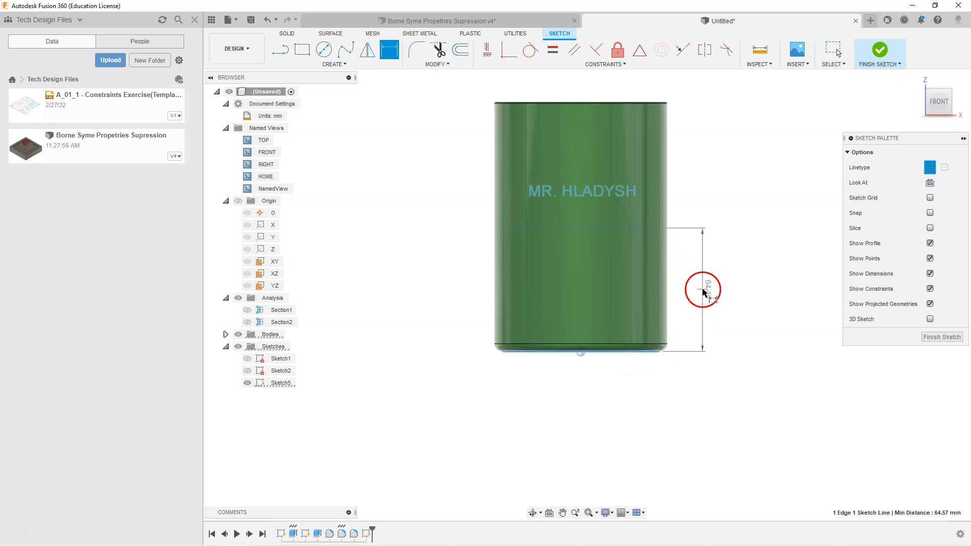
pyautogui.click(704, 288)
pyautogui.write('60')
pyautogui.press('Return')
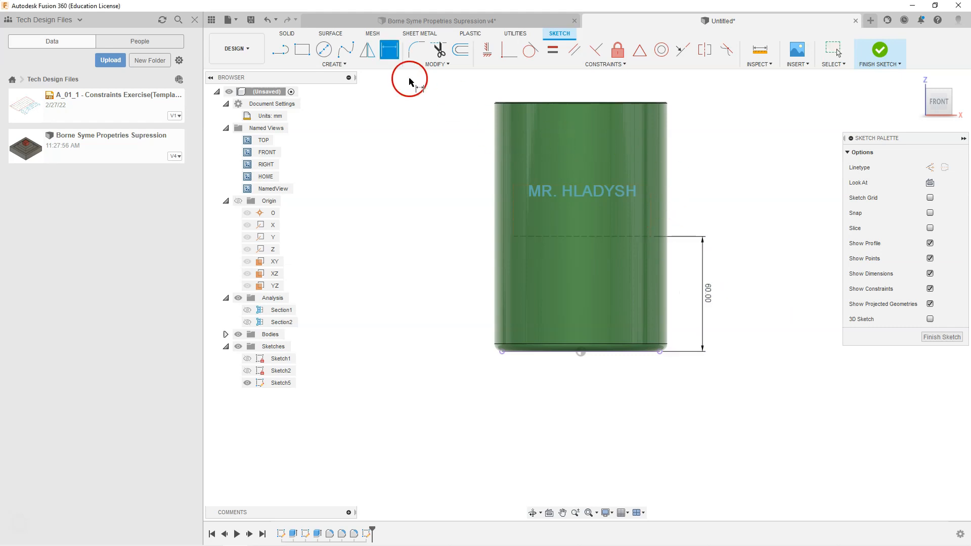
# Dimension the text frame's height as 15 mm between its lower and upper edges
pyautogui.click(633, 235)
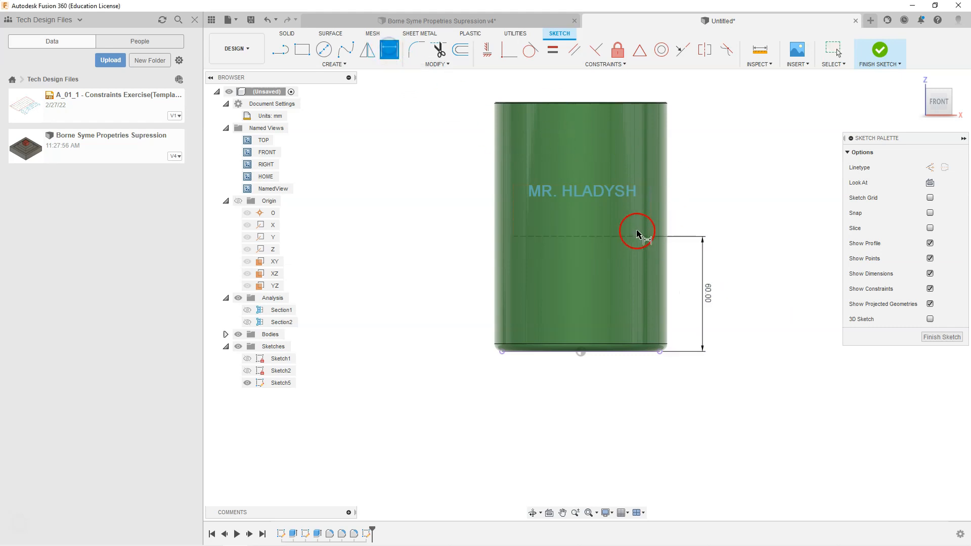
pyautogui.click(632, 190)
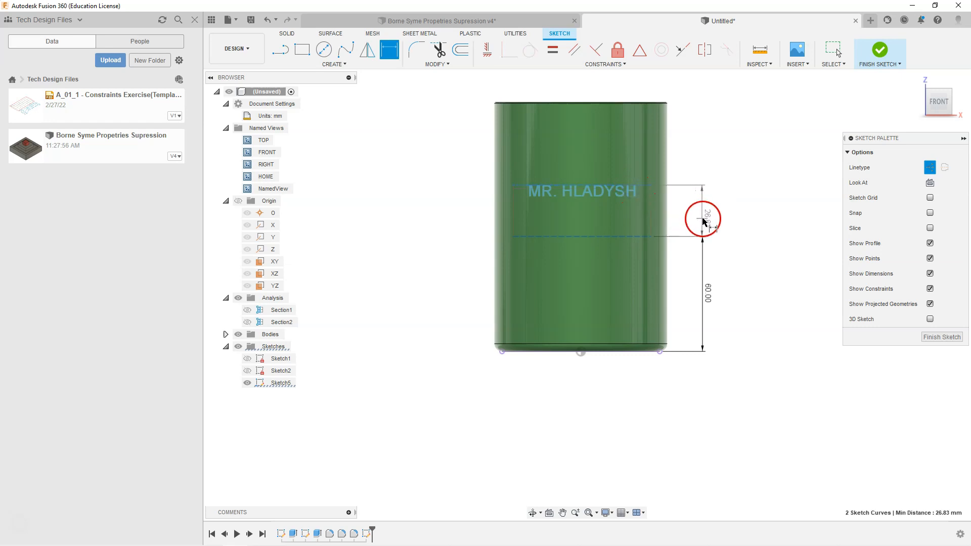
pyautogui.click(704, 212)
pyautogui.write('15')
pyautogui.press('Return')
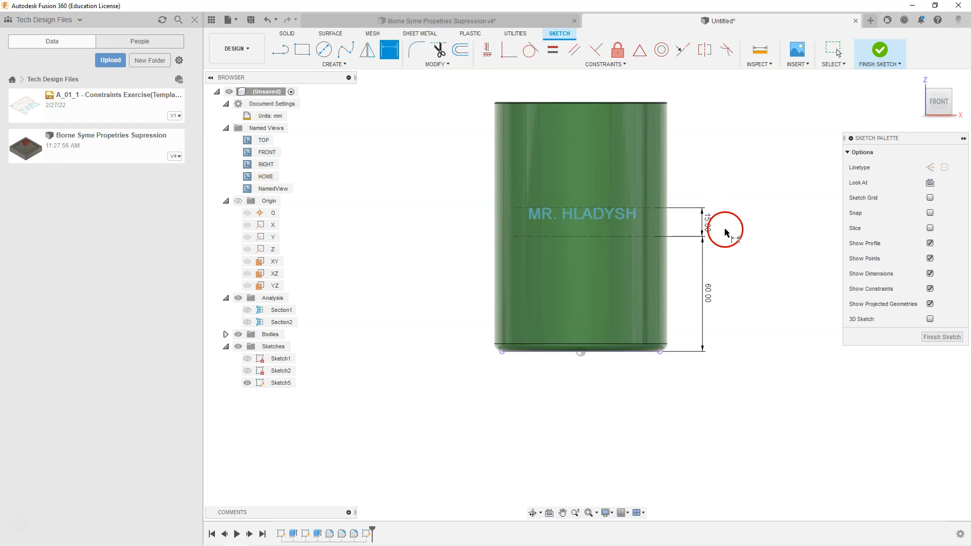
pyautogui.press('Escape')
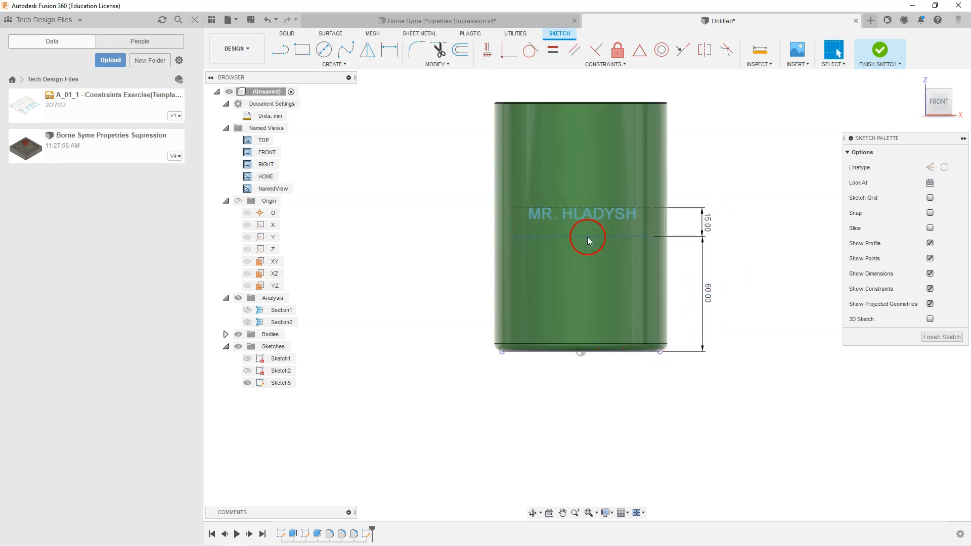
# Project the origin's Z axis into the text sketch as linked reference geometry
pyautogui.moveTo(588, 238)
pyautogui.mouseDown()
pyautogui.moveTo(595, 341)
pyautogui.moveTo(581, 354)
pyautogui.moveTo(584, 234)
pyautogui.moveTo(572, 333)
pyautogui.moveTo(581, 353)
pyautogui.moveTo(584, 240)
pyautogui.mouseUp()
pyautogui.moveTo(583, 238)
pyautogui.mouseDown()
pyautogui.moveTo(592, 256)
pyautogui.moveTo(585, 354)
pyautogui.moveTo(492, 368)
pyautogui.mouseUp()
pyautogui.click(273, 252)
pyautogui.click(344, 64)
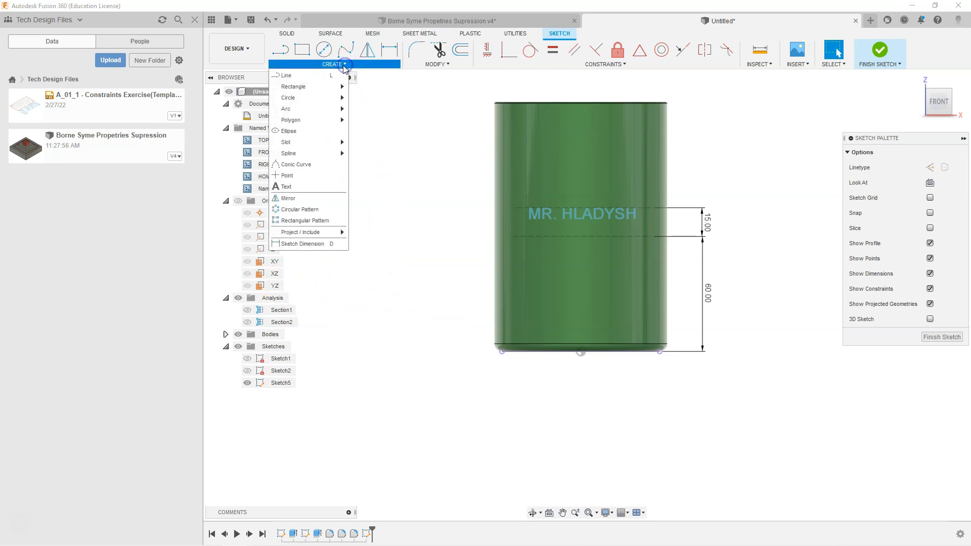
pyautogui.moveTo(326, 235)
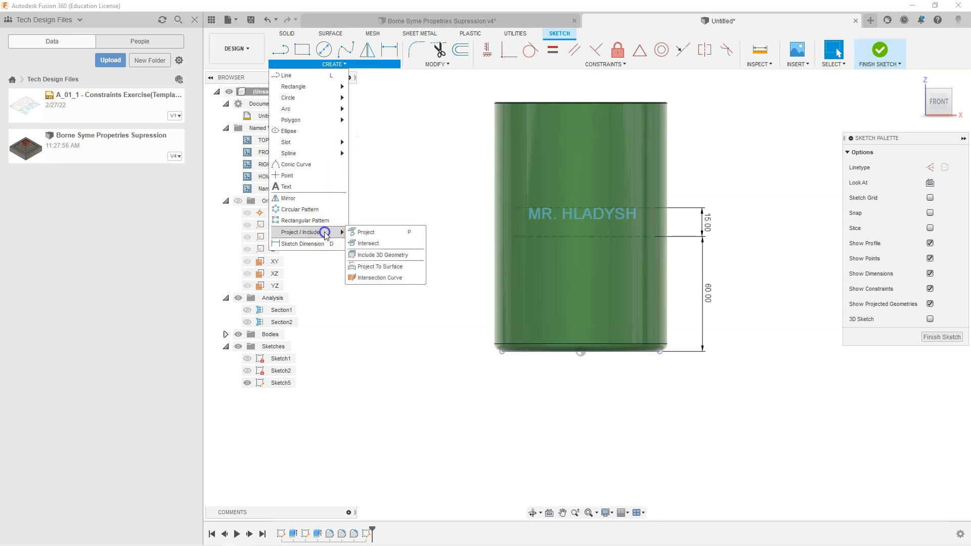
pyautogui.click(381, 231)
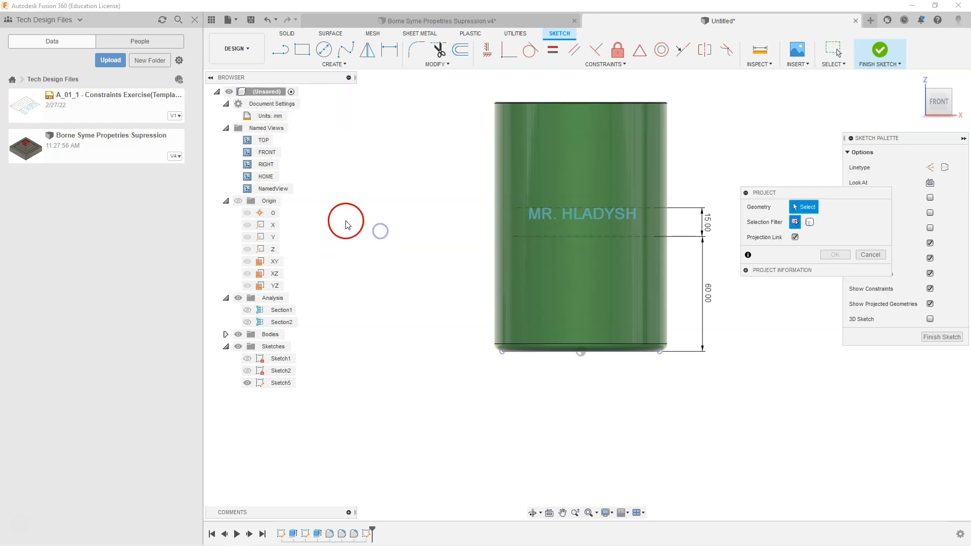
pyautogui.click(271, 250)
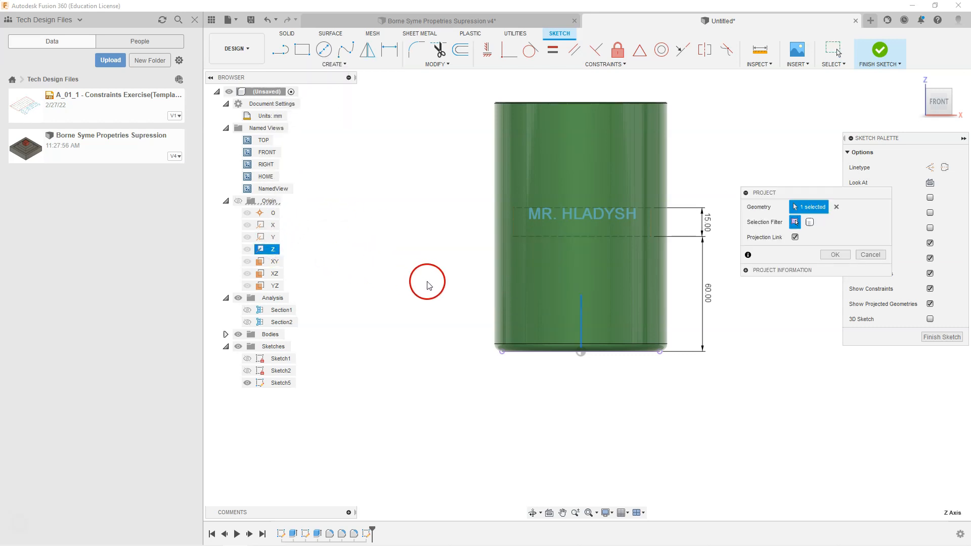
pyautogui.click(835, 255)
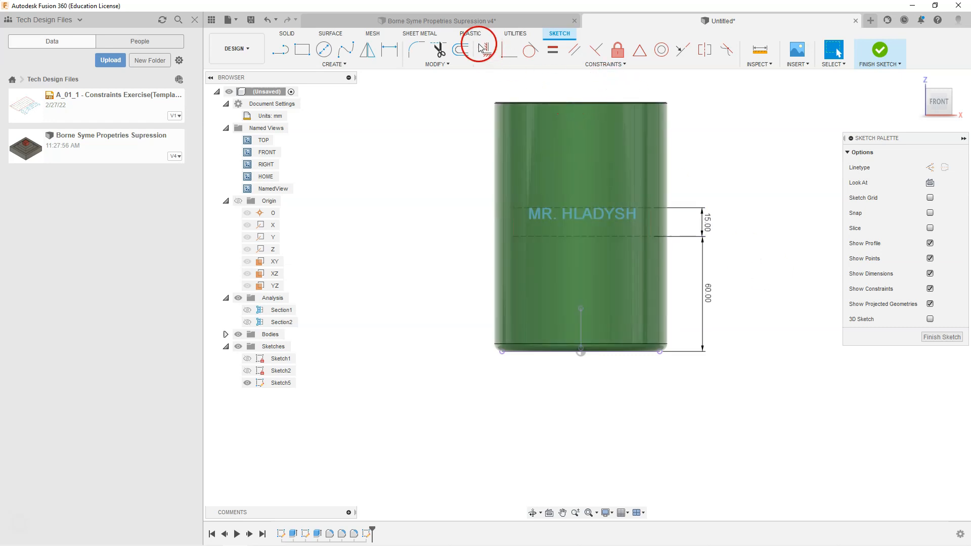
# Centre the text frame on the cup by making its lower edge's midpoint coincident with the projected Z axis
pyautogui.click(502, 53)
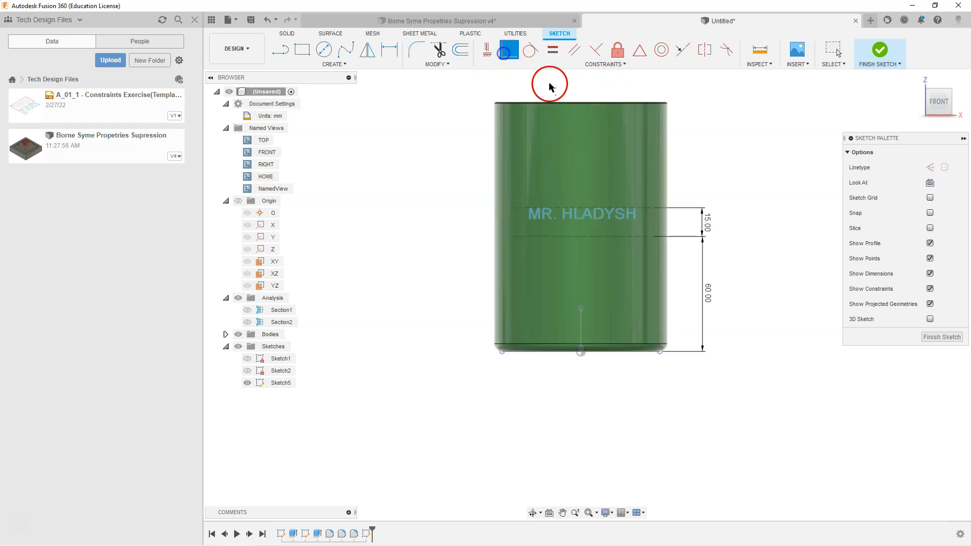
pyautogui.click(584, 238)
pyautogui.click(581, 326)
pyautogui.rightClick(759, 310)
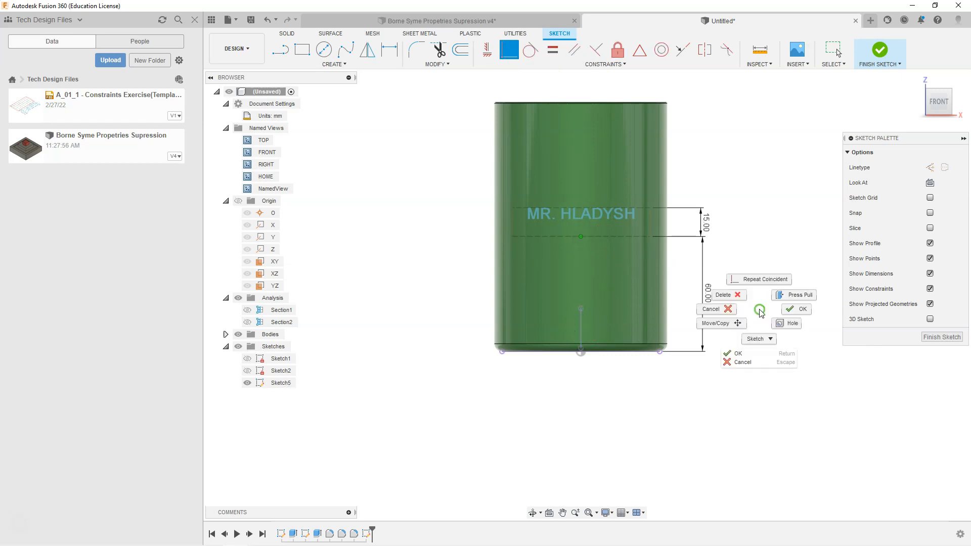
pyautogui.click(797, 309)
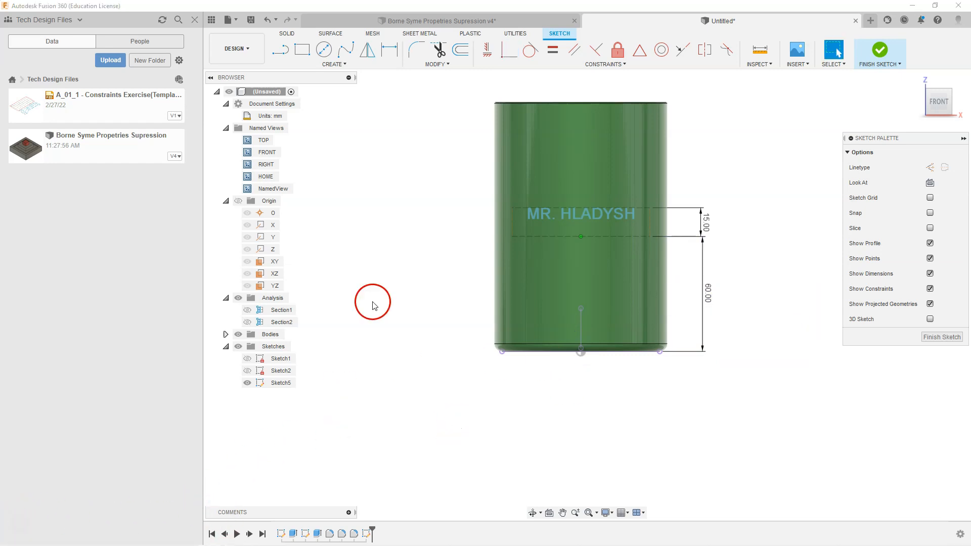
# Dimension the text frame's width as 72 mm along its upper edge and finish the text sketch
pyautogui.click(388, 50)
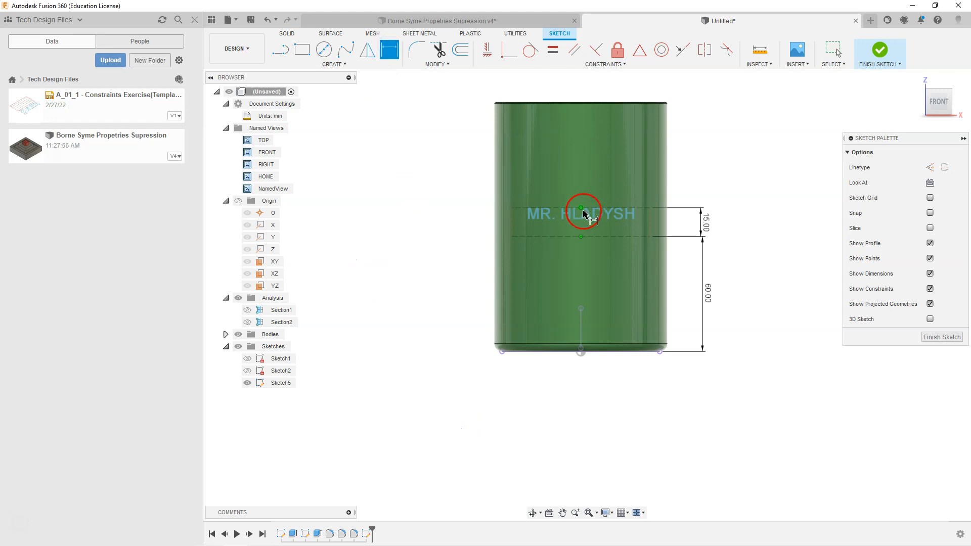
pyautogui.click(599, 204)
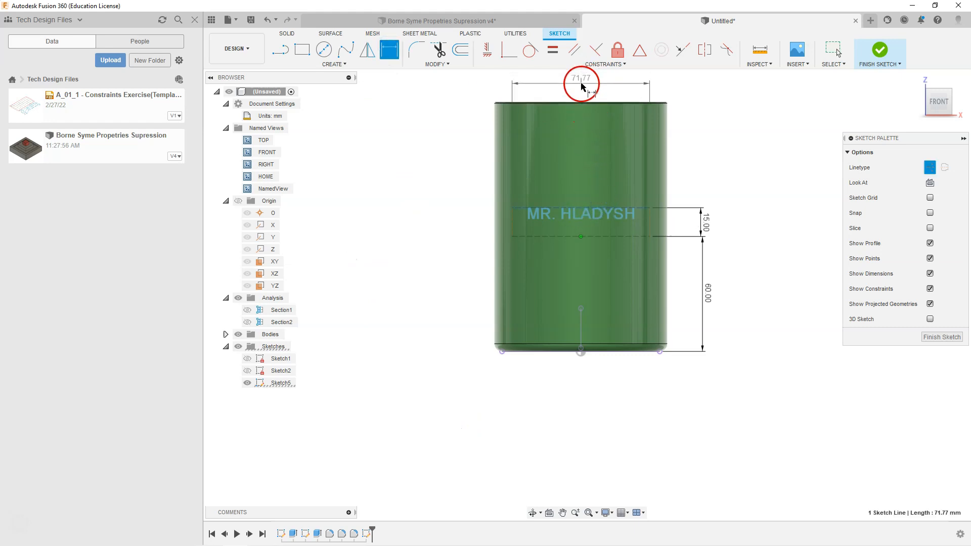
pyautogui.click(582, 84)
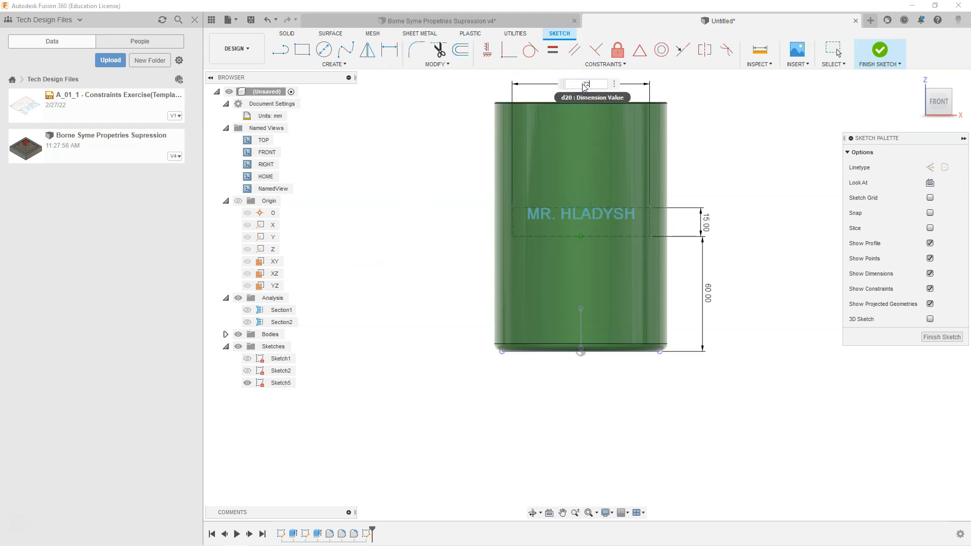
pyautogui.press('Return')
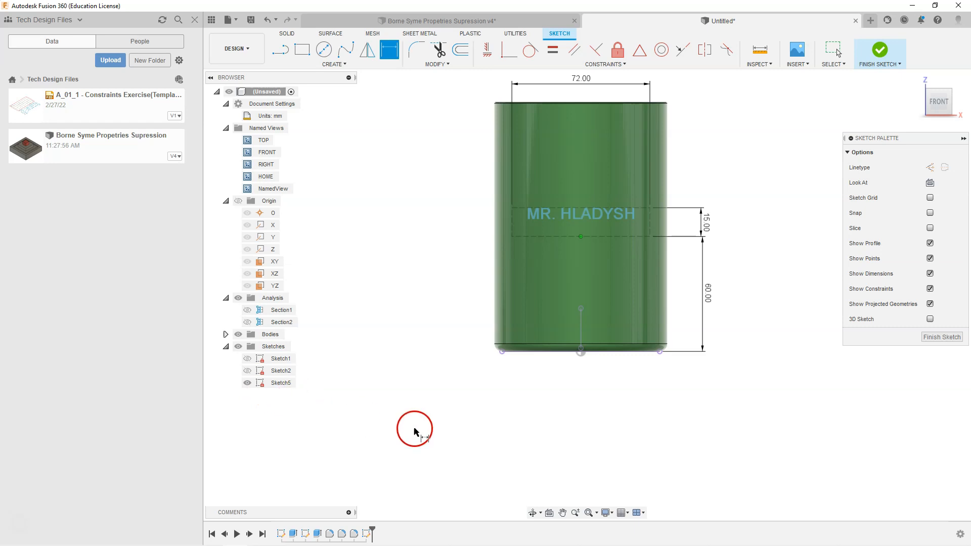
pyautogui.click(880, 50)
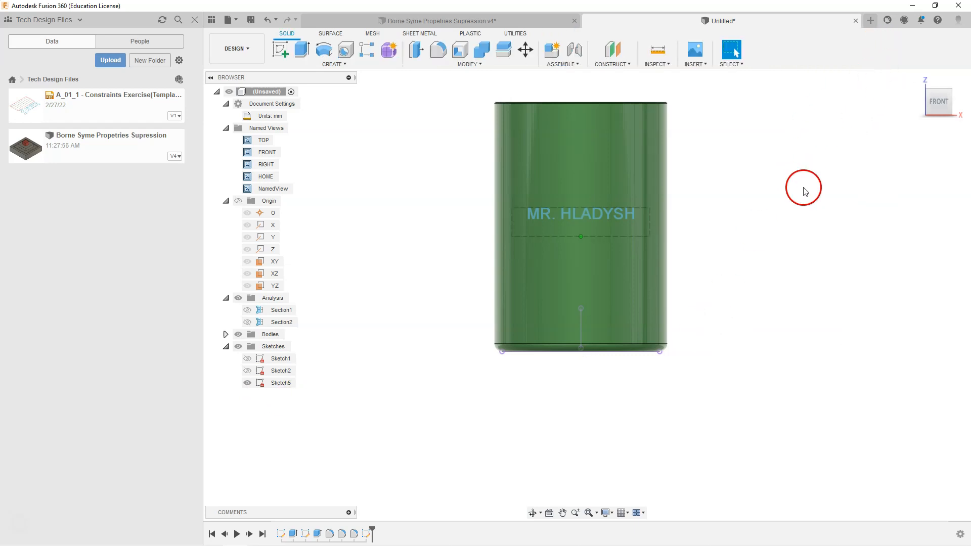
# Set up an extrusion of the name text 65 mm toward the cup's front, with New Body as the operation
pyautogui.moveTo(946, 91)
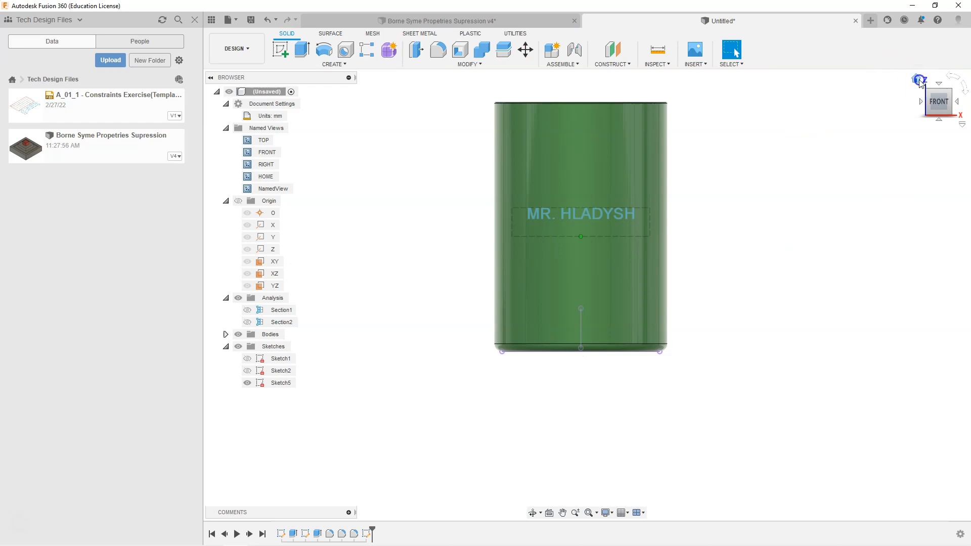
pyautogui.moveTo(918, 78); pyautogui.dragTo(780, 171)
pyautogui.keyDown('shift'); pyautogui.moveTo(780, 170); pyautogui.dragTo(787, 149, button='middle'); pyautogui.keyUp('shift')
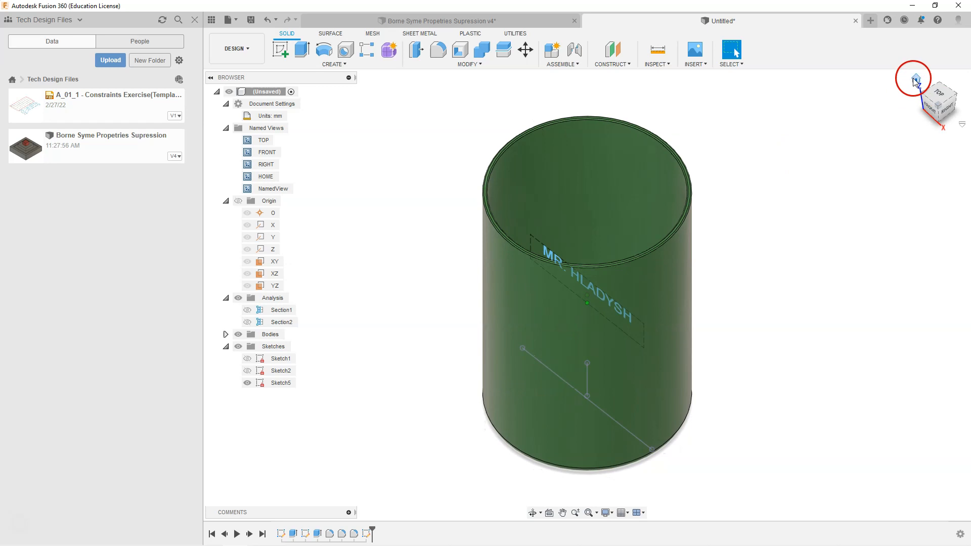
pyautogui.click(916, 79)
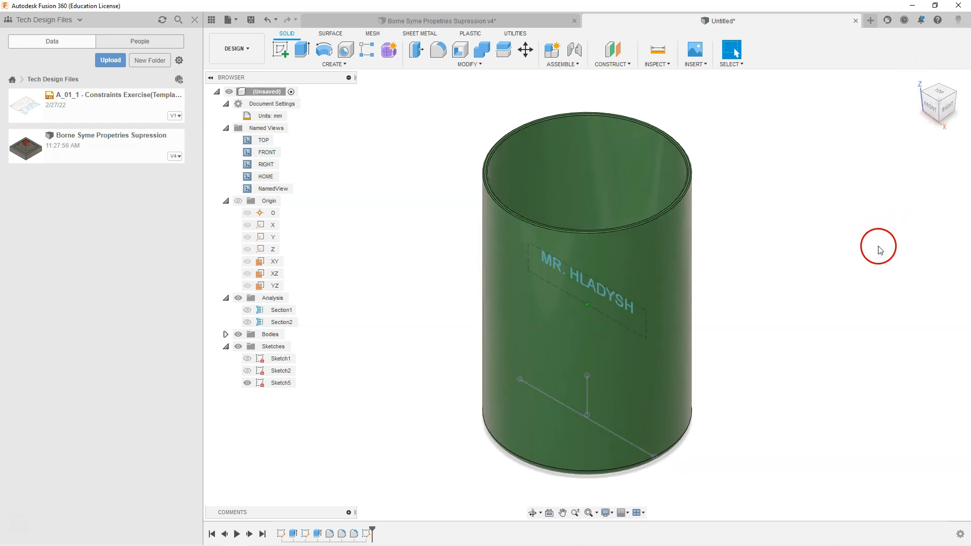
pyautogui.click(298, 49)
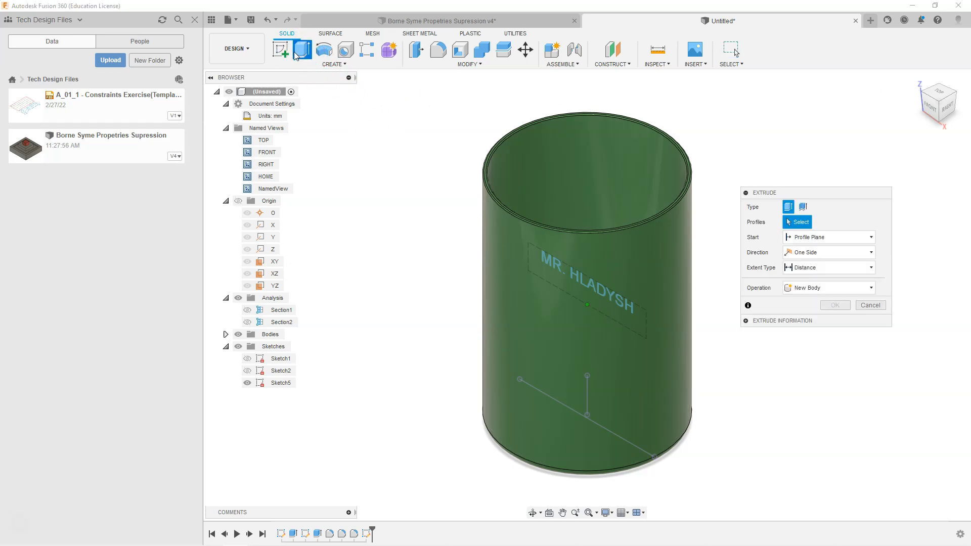
pyautogui.click(558, 267)
pyautogui.moveTo(581, 283); pyautogui.dragTo(474, 332)
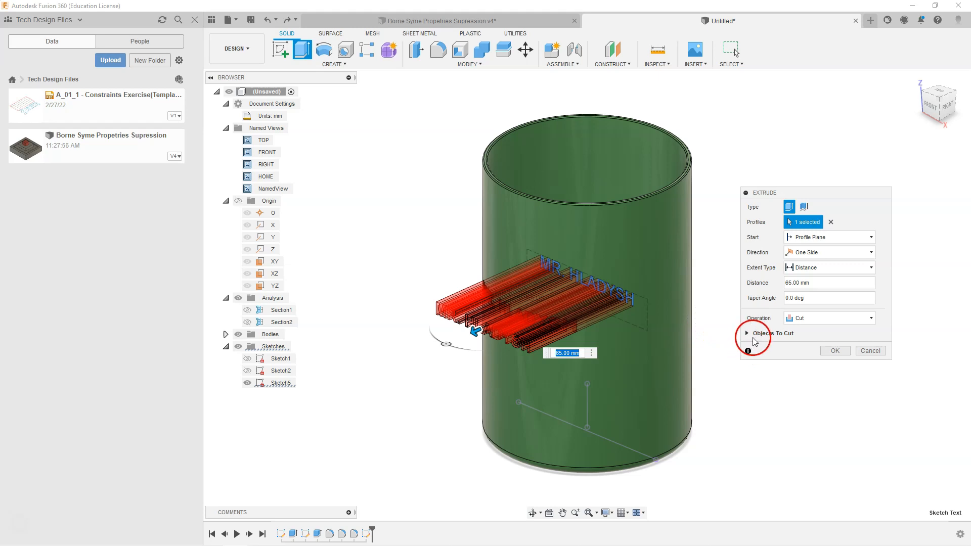
pyautogui.click(814, 319)
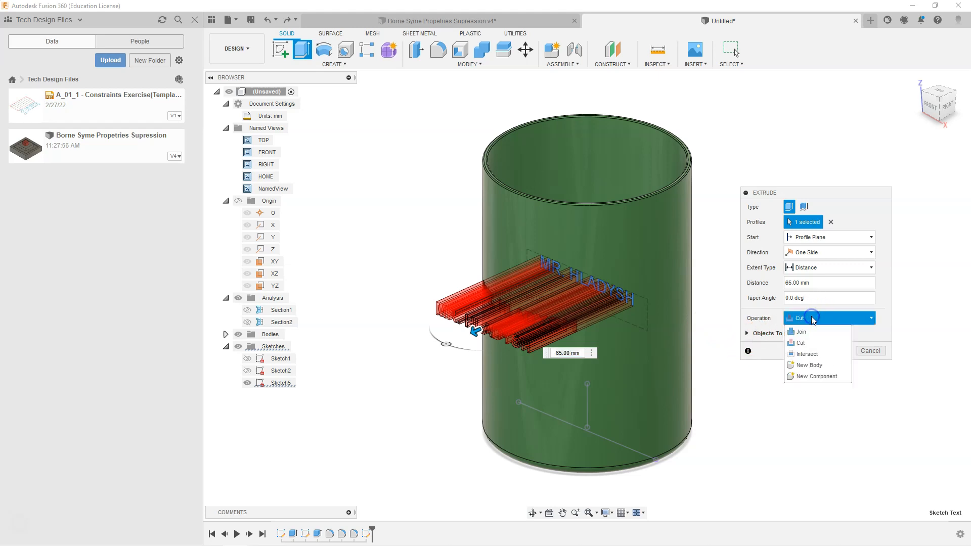
pyautogui.click(815, 368)
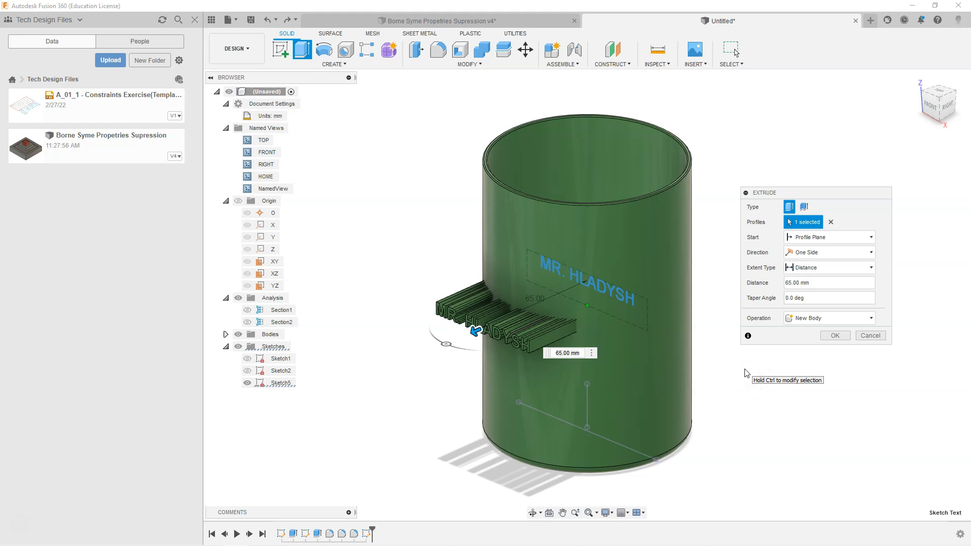
pyautogui.moveTo(701, 232)
pyautogui.keyDown('shift'); pyautogui.mouseDown(button='middle')
pyautogui.moveTo(690, 282)
pyautogui.moveTo(695, 241)
pyautogui.moveTo(707, 247)
pyautogui.moveTo(702, 231)
pyautogui.mouseUp(button='middle'); pyautogui.keyUp('shift')
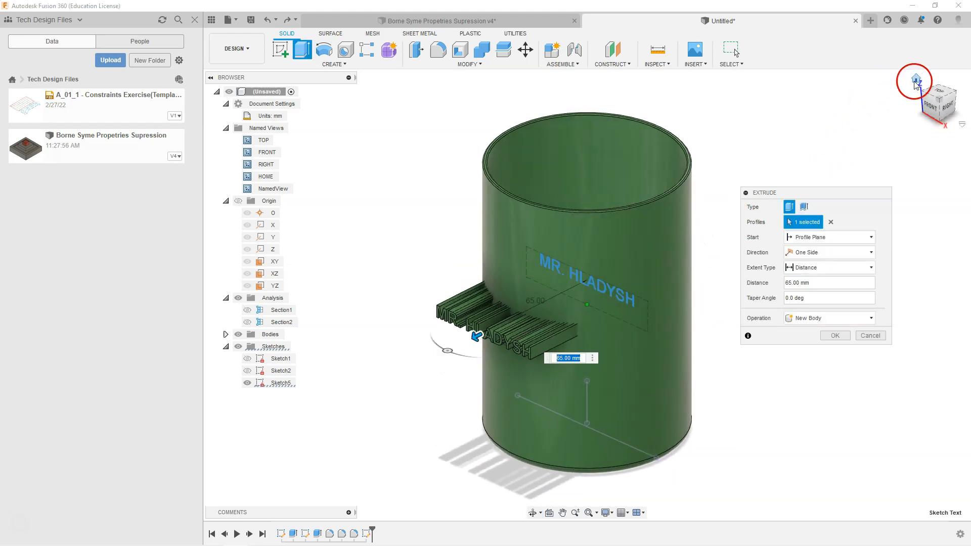
pyautogui.click(927, 86)
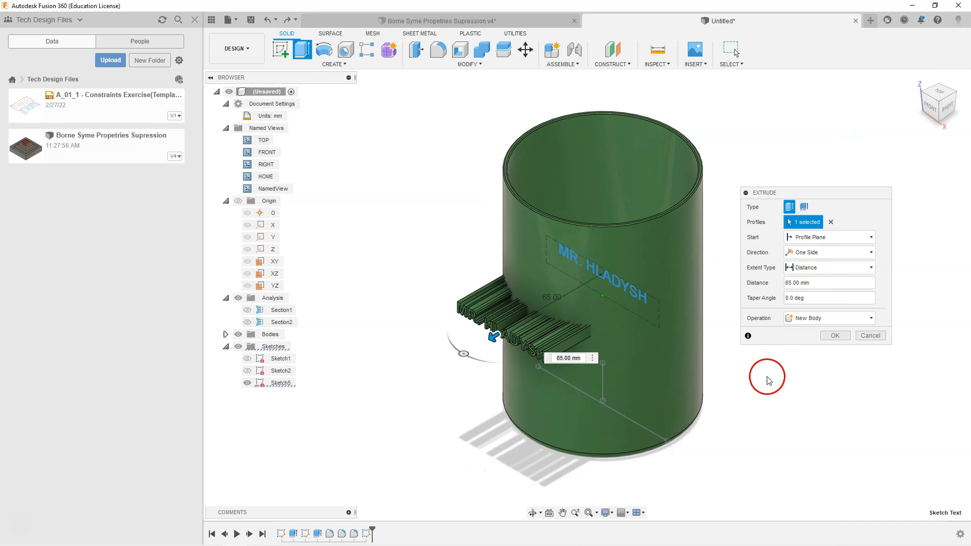
# Start the text extrusion from the cup's outer cylindrical face, set its distance to 1 mm and complete it
pyautogui.click(807, 241)
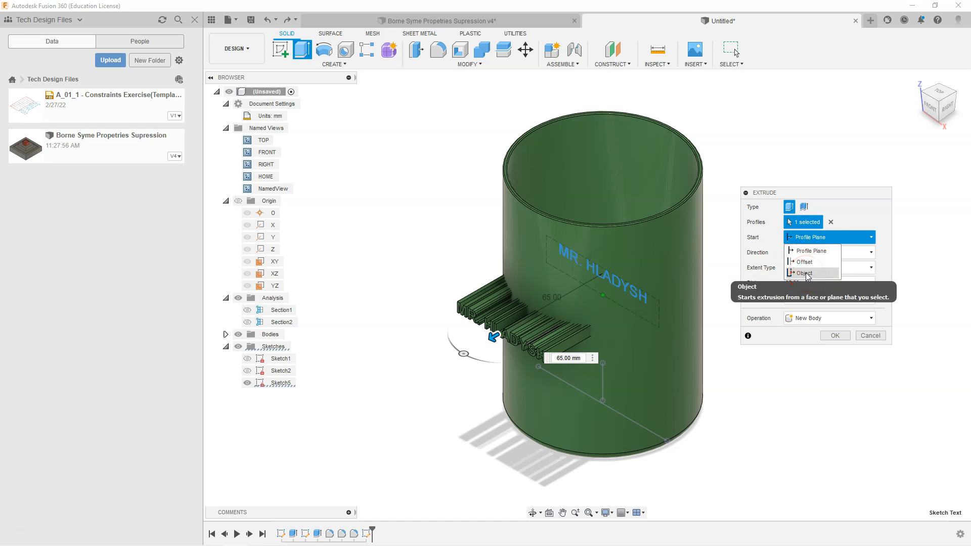
pyautogui.click(805, 274)
pyautogui.click(630, 247)
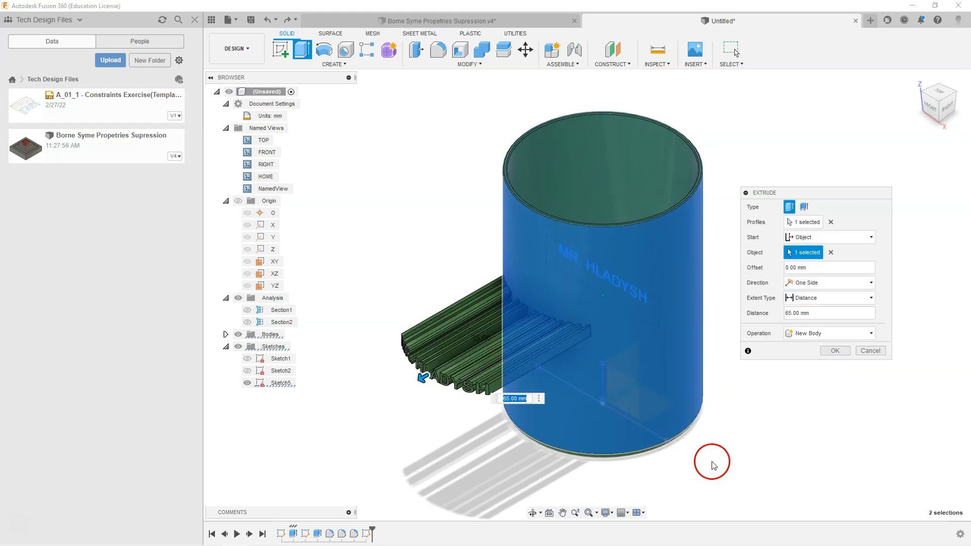
pyautogui.click(810, 312)
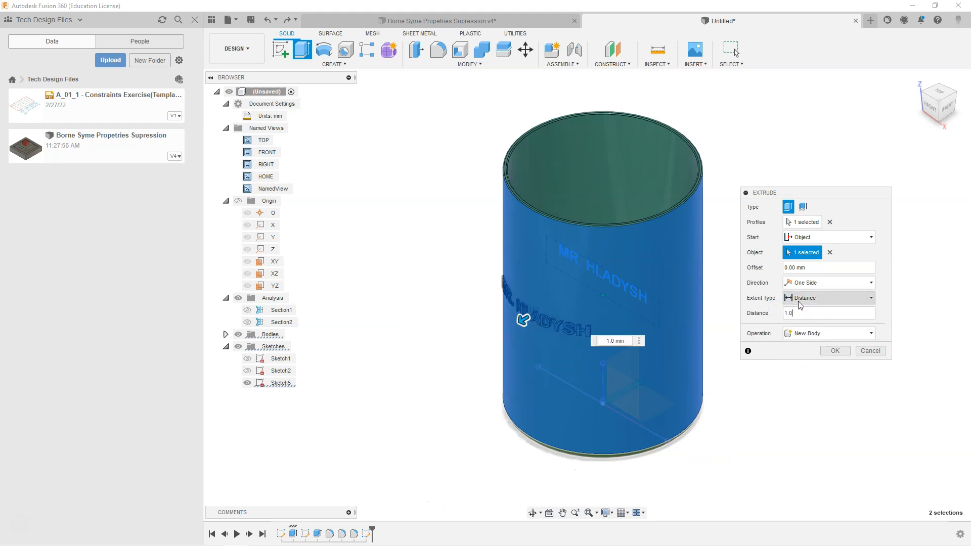
pyautogui.click(836, 351)
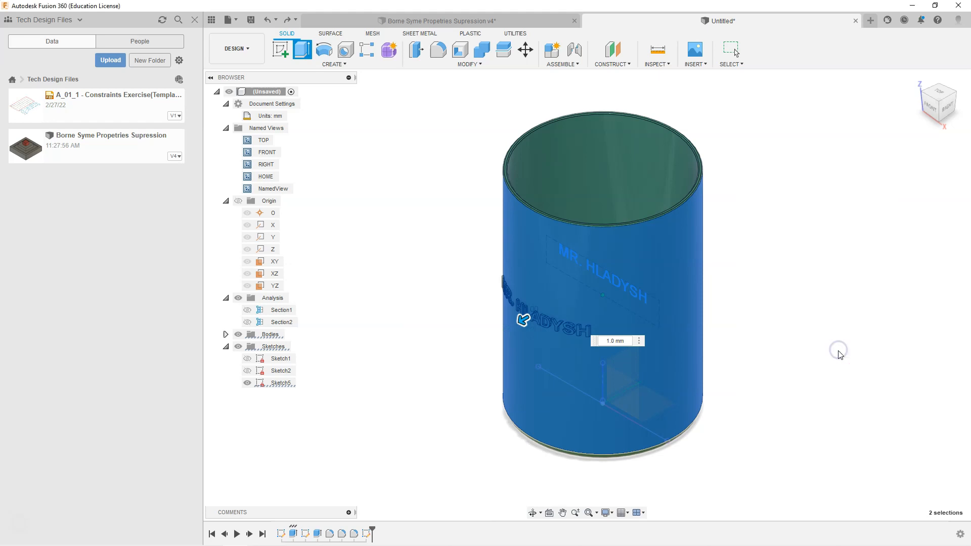
# Edit the cup's base circle sketch, set its diameter to 60 mm and finish the sketch
pyautogui.scroll(5, 563, 335)
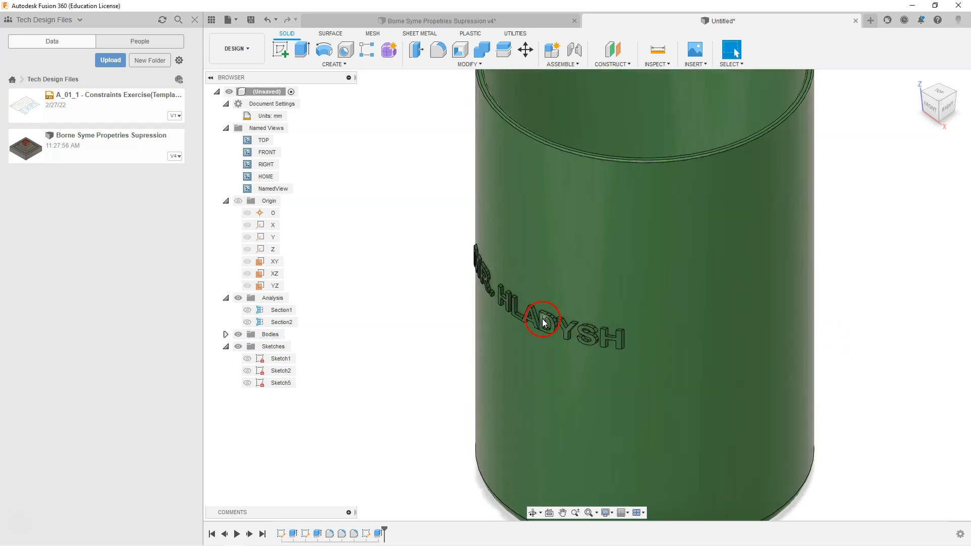
pyautogui.scroll(-6, 543, 317)
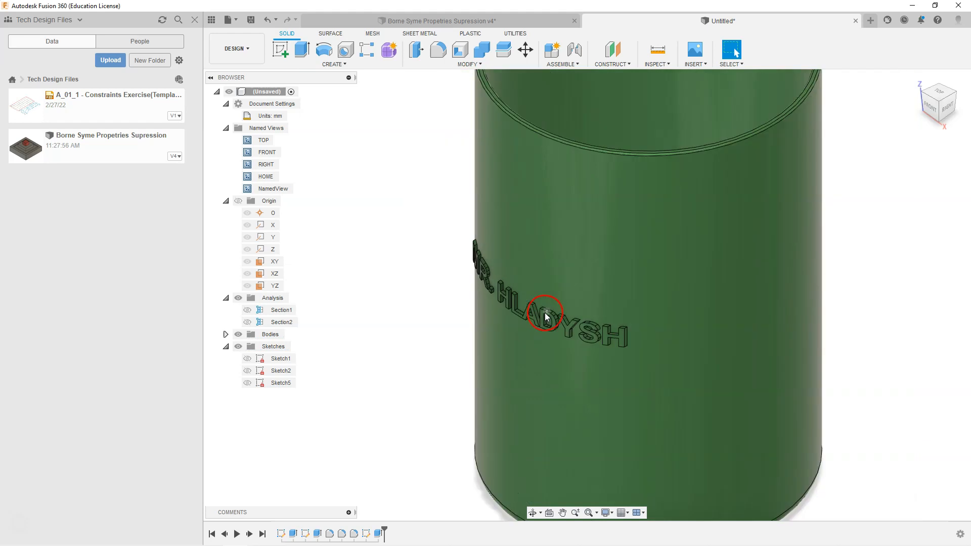
pyautogui.scroll(-1, 548, 311)
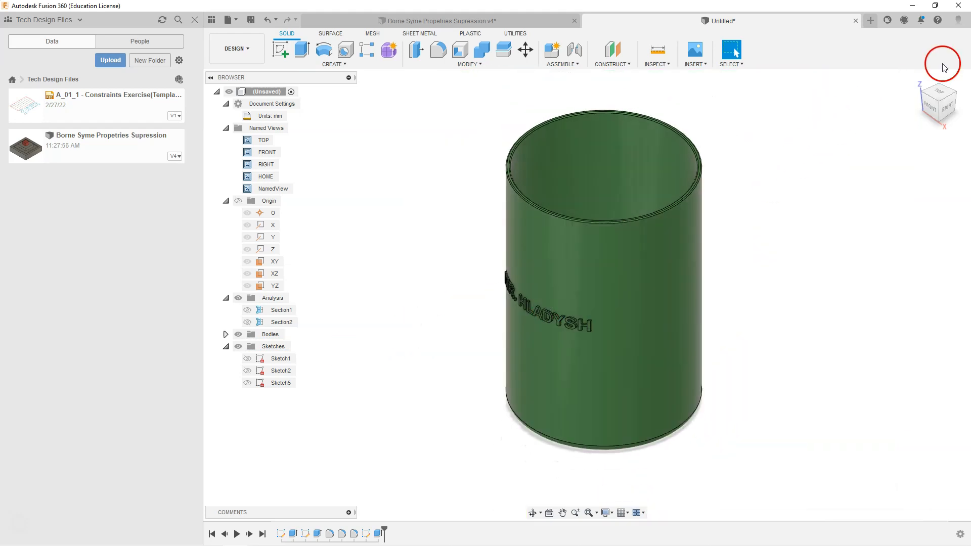
pyautogui.click(924, 82)
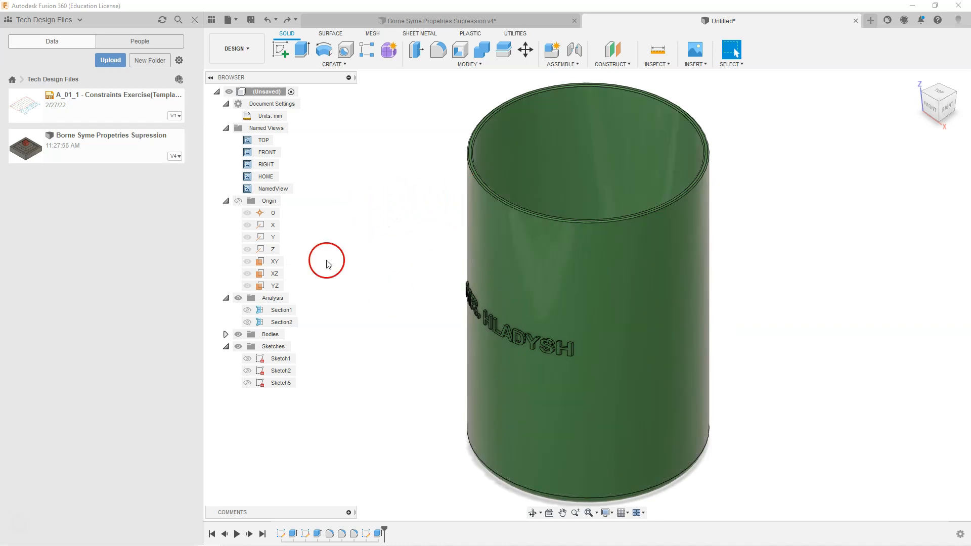
pyautogui.doubleClick(282, 534)
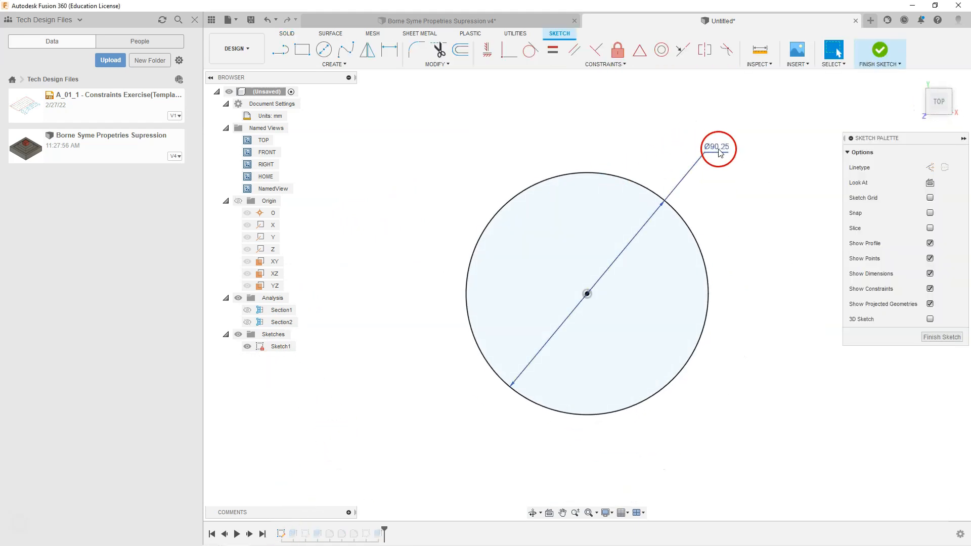
pyautogui.doubleClick(719, 150)
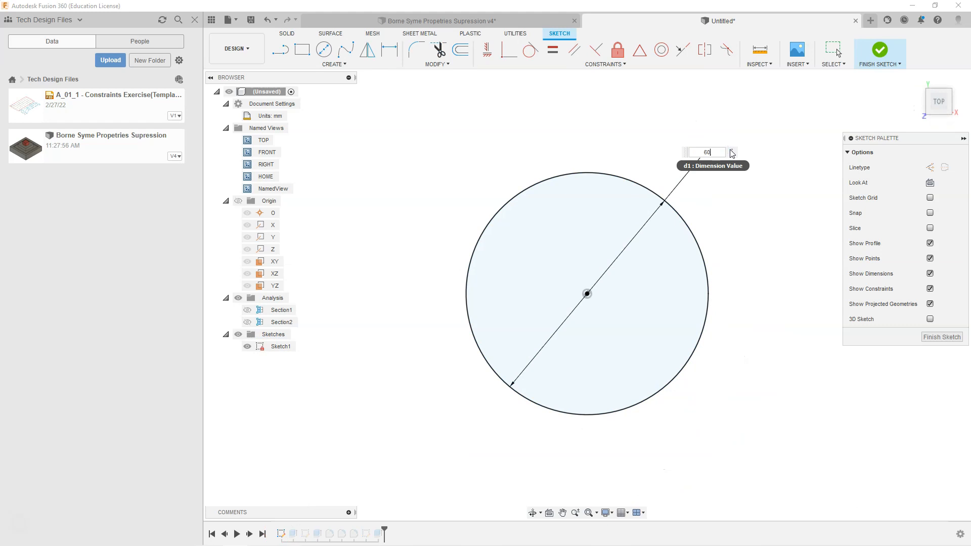
pyautogui.press('Return')
pyautogui.click(842, 85)
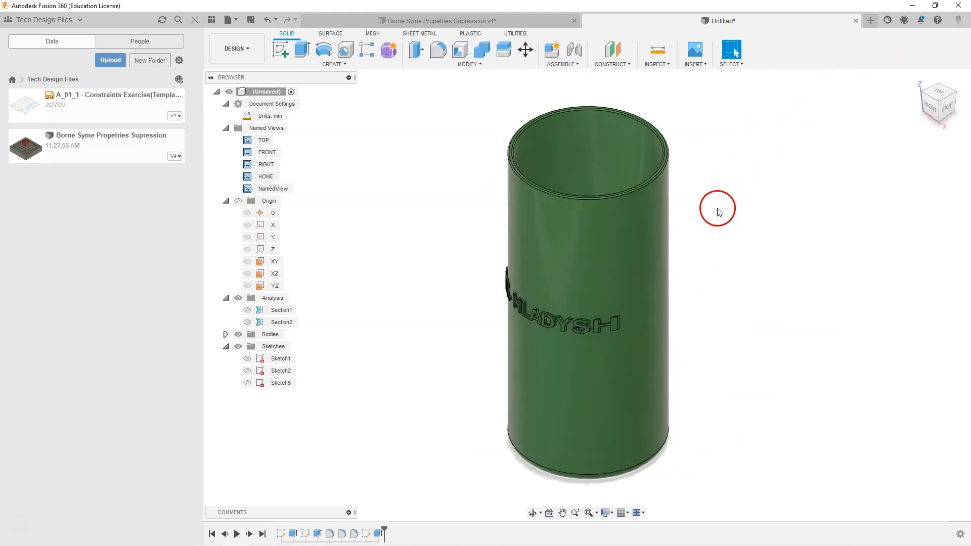
pyautogui.click(424, 325)
pyautogui.click(238, 445)
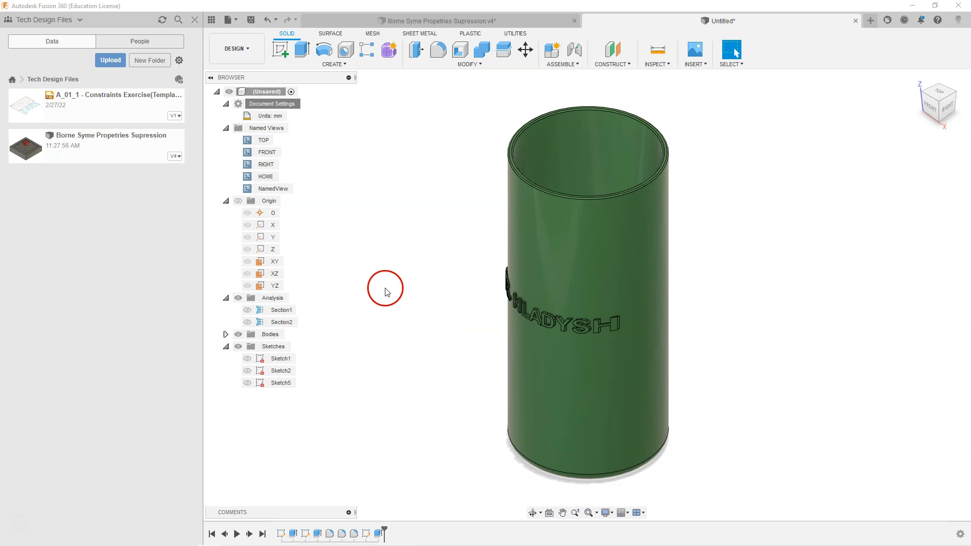
# Apply the Stainless Steel physical material from the Fusion 360 Material Library to the whole cup component
pyautogui.click(277, 92)
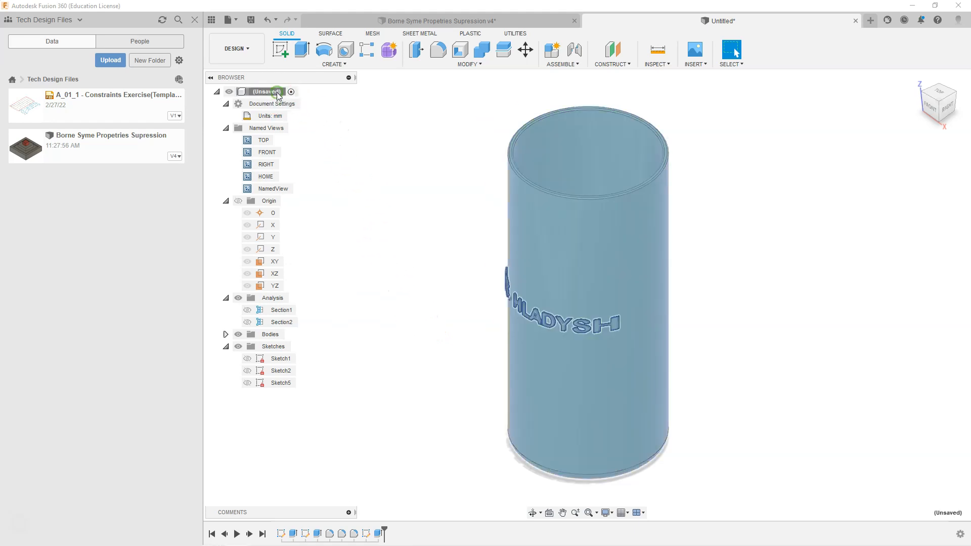
pyautogui.rightClick(271, 92)
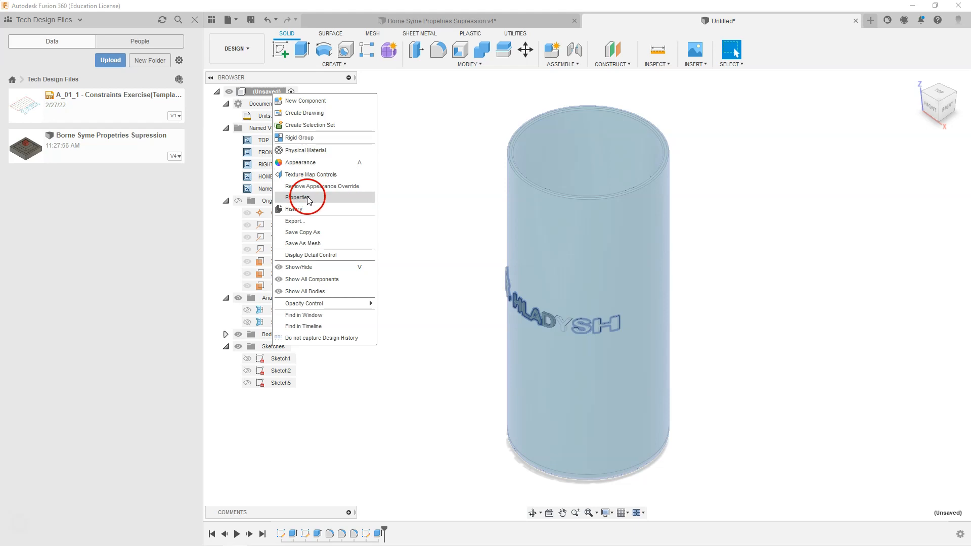
pyautogui.click(305, 150)
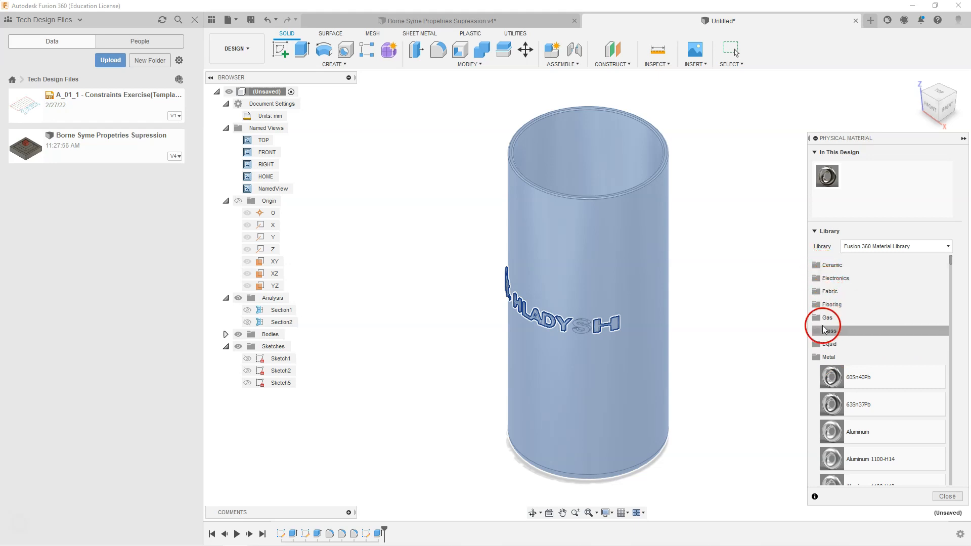
pyautogui.moveTo(952, 263); pyautogui.dragTo(947, 360)
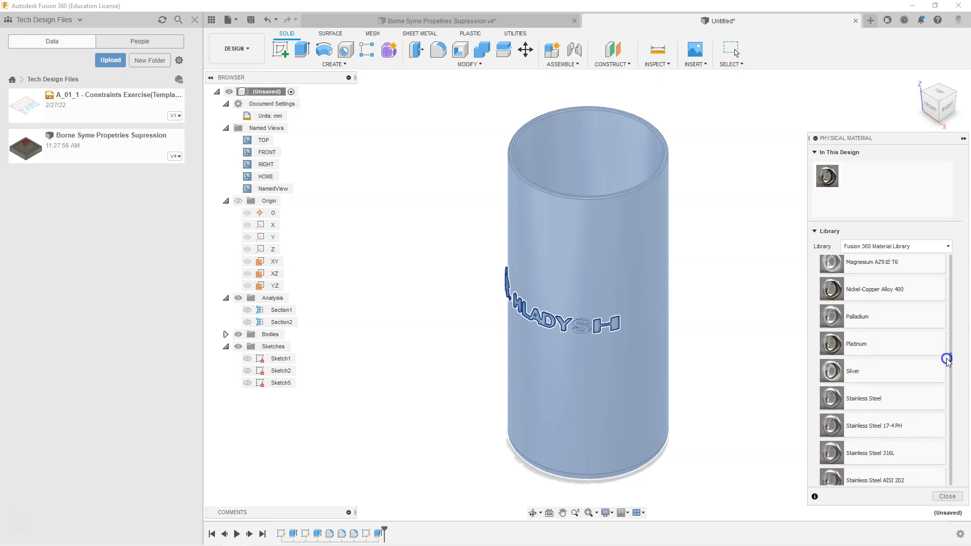
pyautogui.click(863, 398)
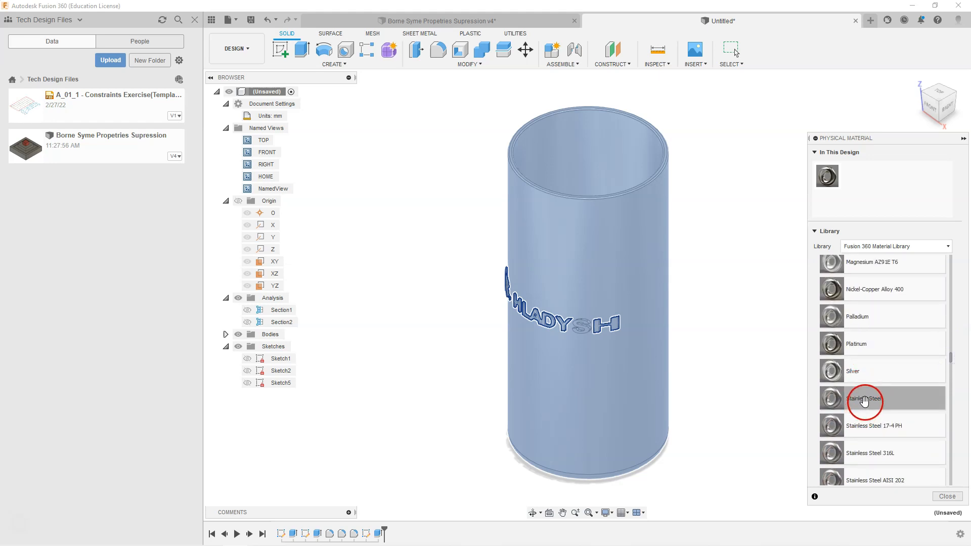
pyautogui.moveTo(841, 396); pyautogui.dragTo(586, 272)
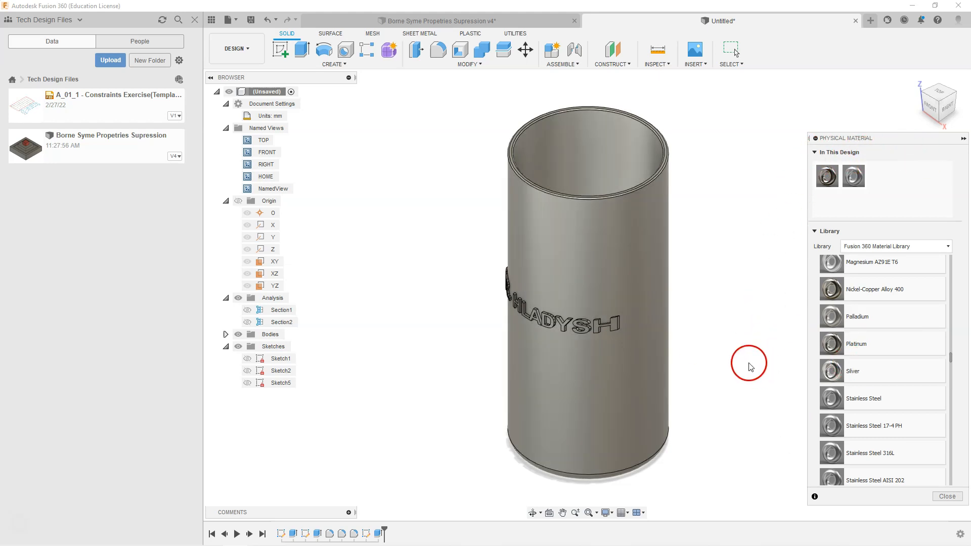
pyautogui.press('Escape')
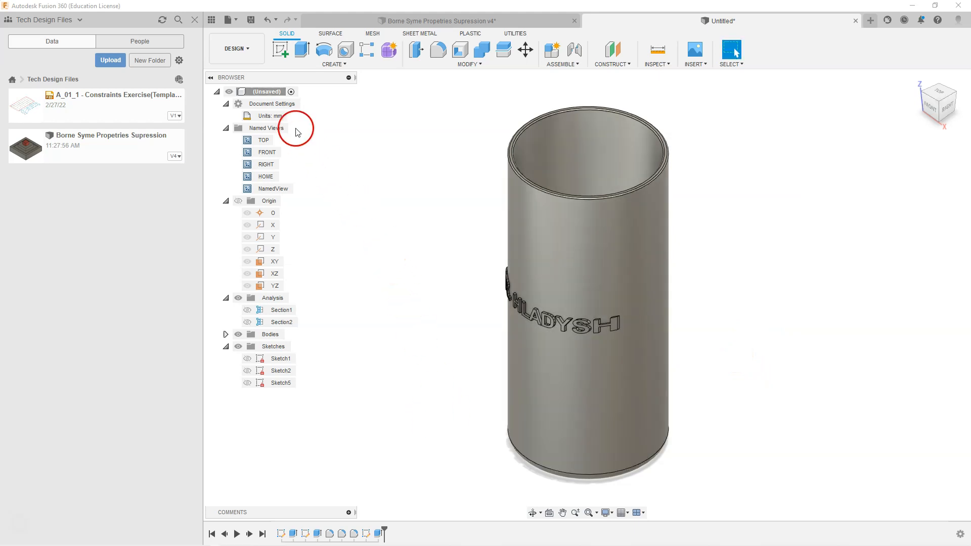
# Examine the stainless steel cup component's general and physical properties, including mass, volume, density and area, and close them
pyautogui.rightClick(271, 96)
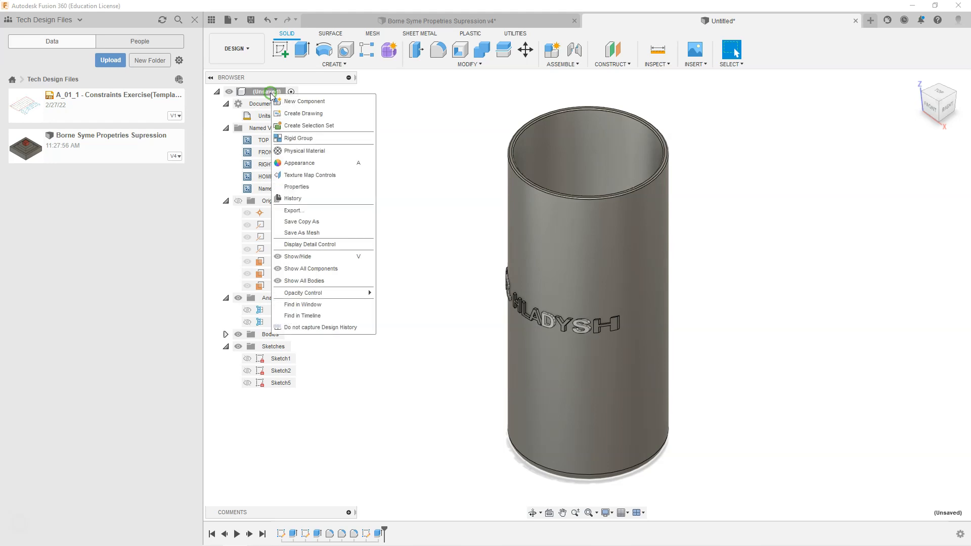
pyautogui.click(319, 188)
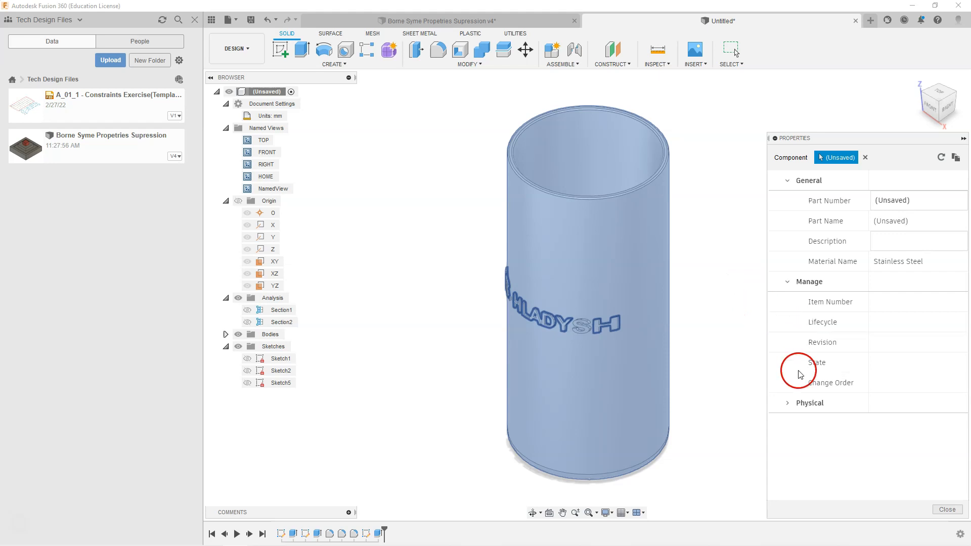
pyautogui.click(788, 404)
pyautogui.scroll(-3, 817, 400)
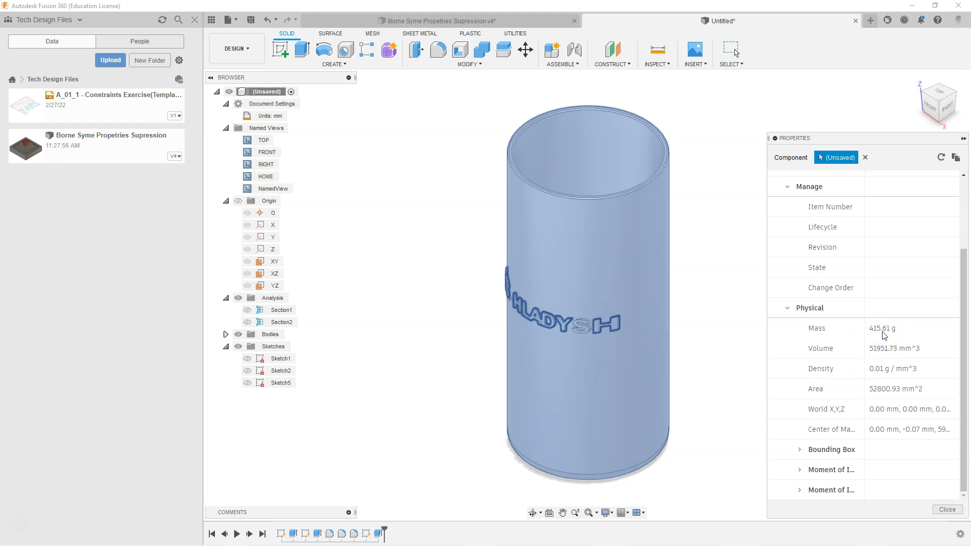
pyautogui.click(713, 276)
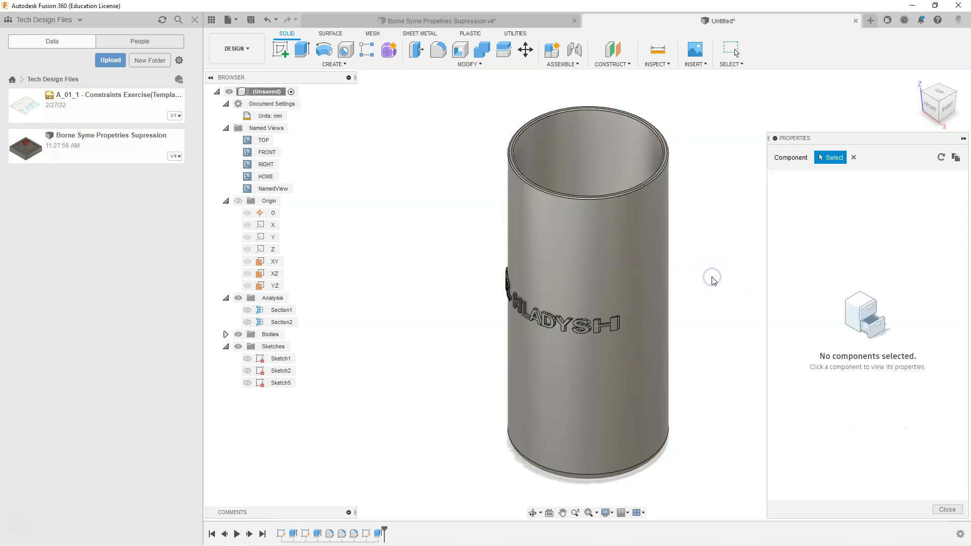
pyautogui.click(268, 92)
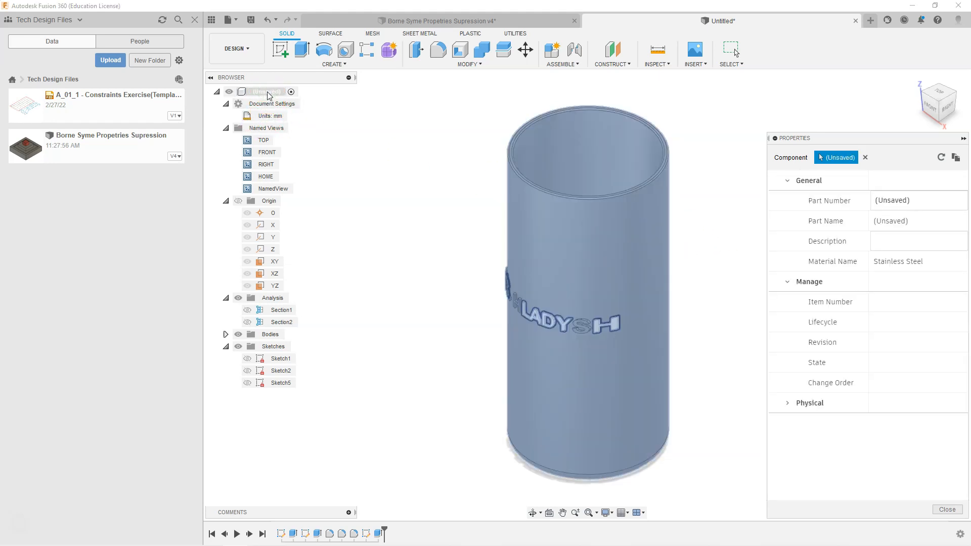
pyautogui.click(842, 116)
pyautogui.click(678, 144)
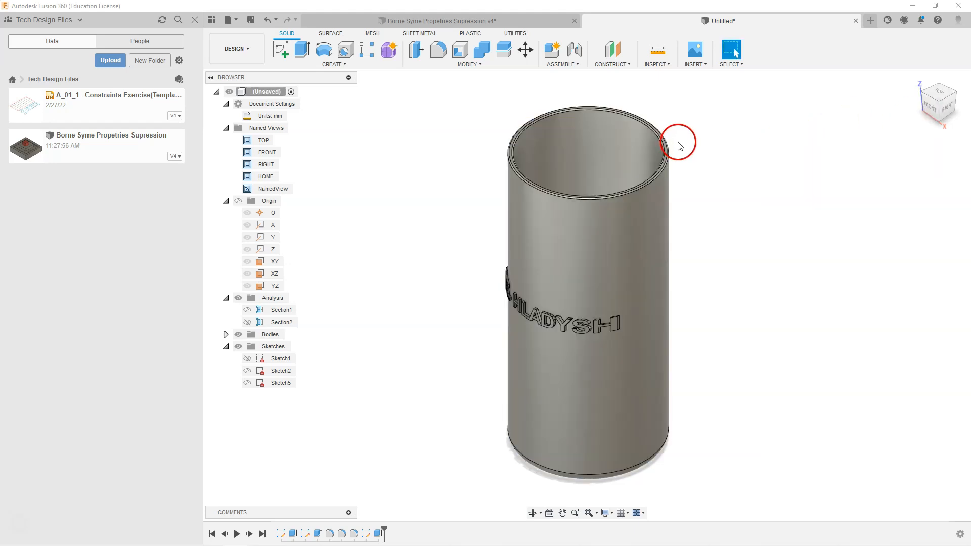
# Apply the Bronze, Soft Tin physical material from the Fusion 360 Material Library to the whole cup component
pyautogui.rightClick(280, 108)
pyautogui.click(285, 144)
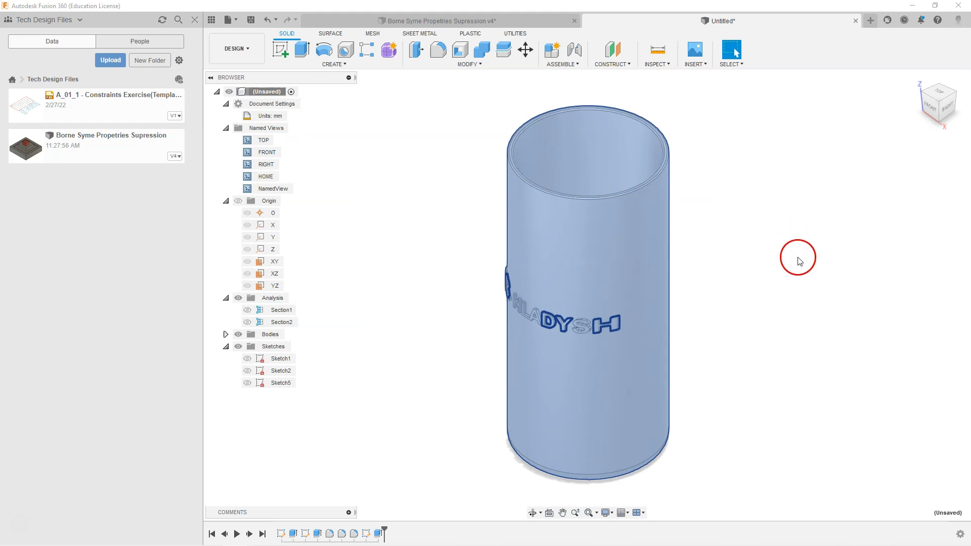
pyautogui.scroll(-6, 878, 385)
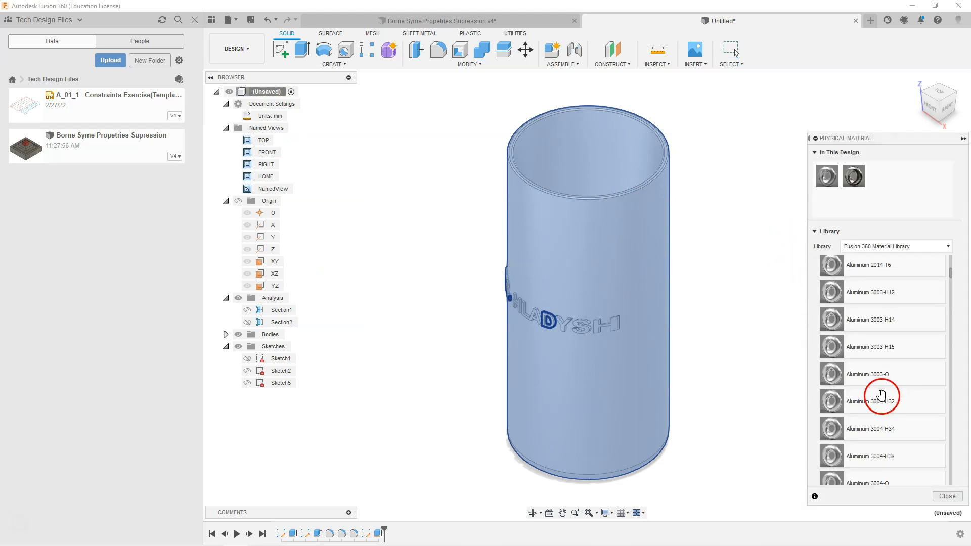
pyautogui.scroll(-10, 883, 391)
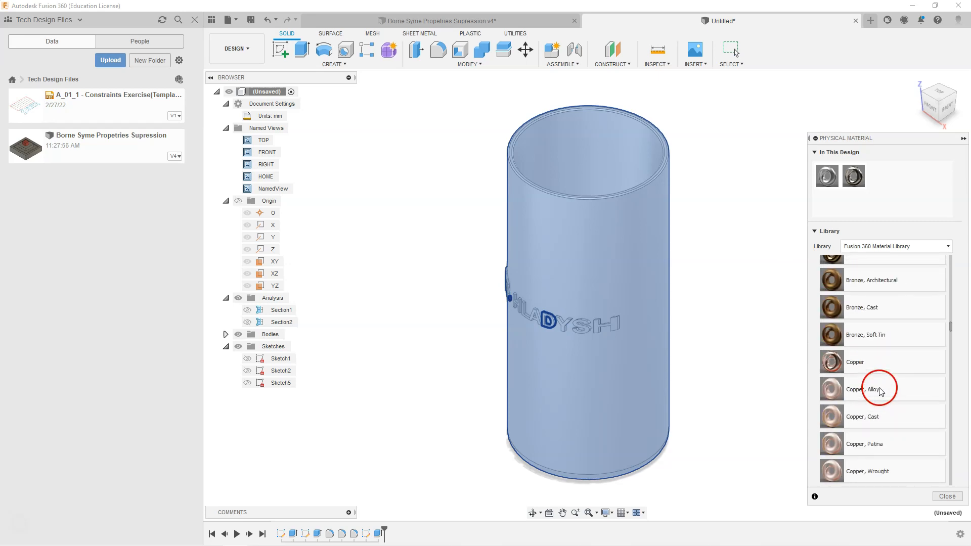
pyautogui.moveTo(863, 336); pyautogui.dragTo(605, 275)
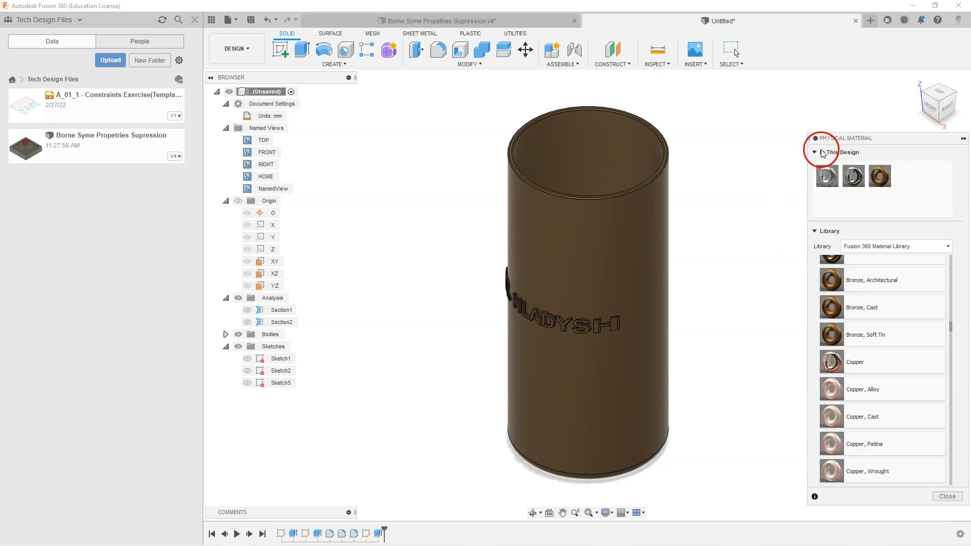
pyautogui.moveTo(832, 308); pyautogui.dragTo(272, 96)
pyautogui.press('Escape')
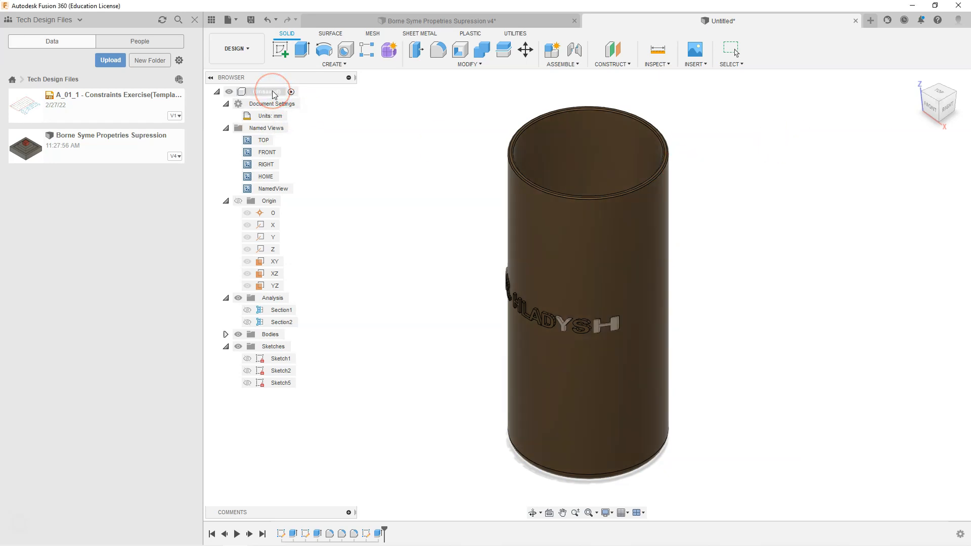
# Check the material name and mass in the cup component's properties with the bronze material assigned
pyautogui.click(272, 93)
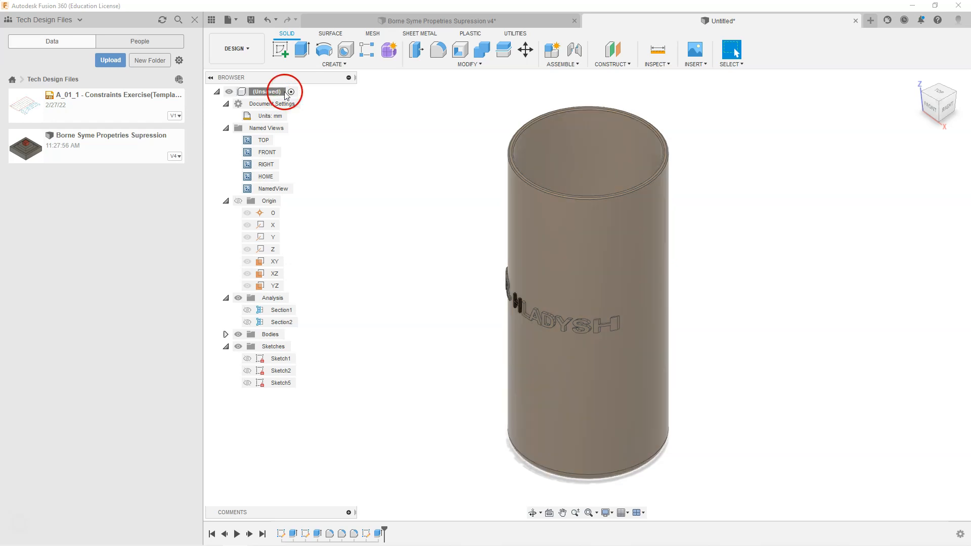
pyautogui.rightClick(278, 94)
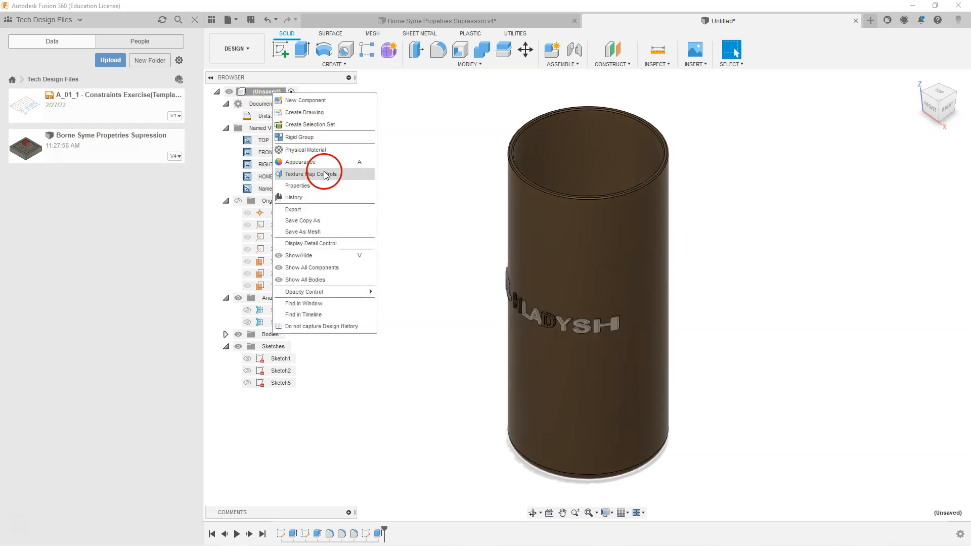
pyautogui.click(325, 185)
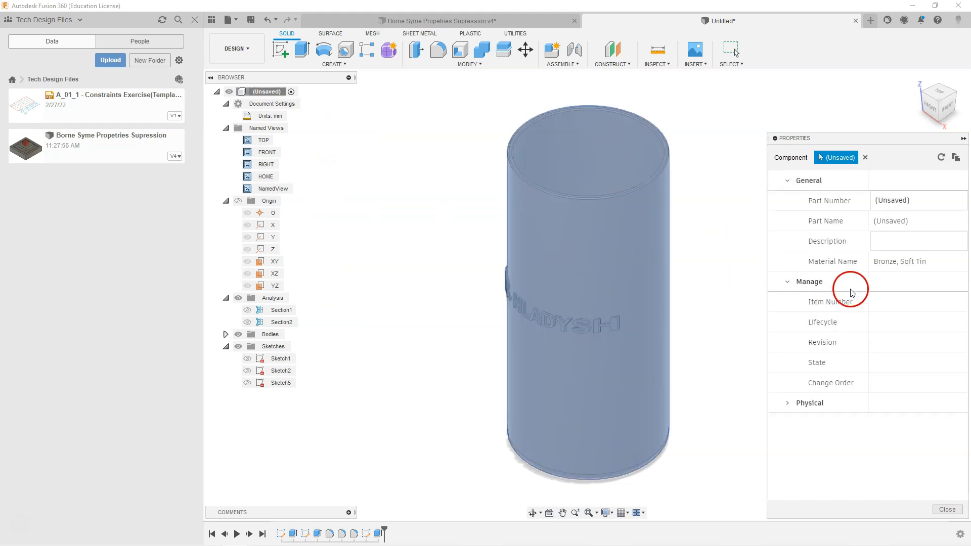
pyautogui.click(789, 403)
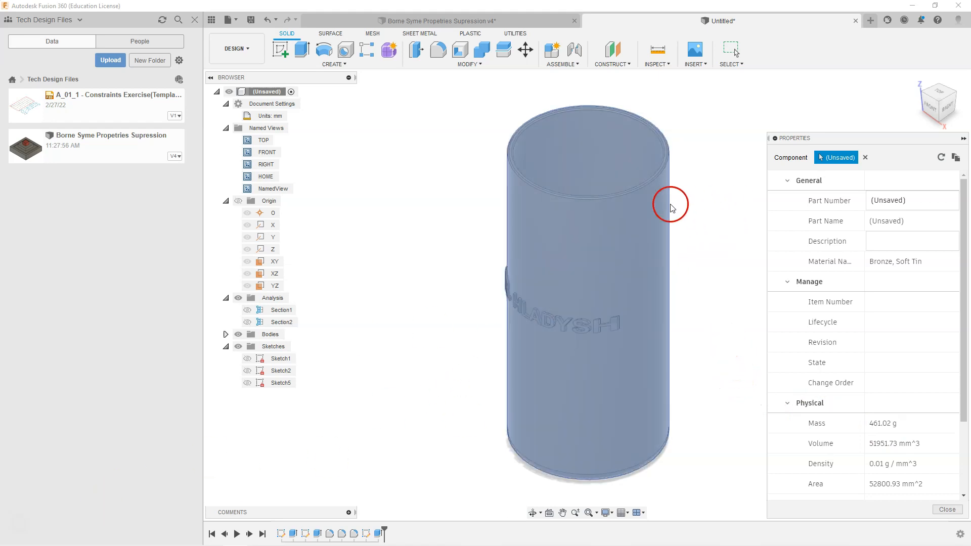
pyautogui.click(671, 204)
pyautogui.click(15, 520)
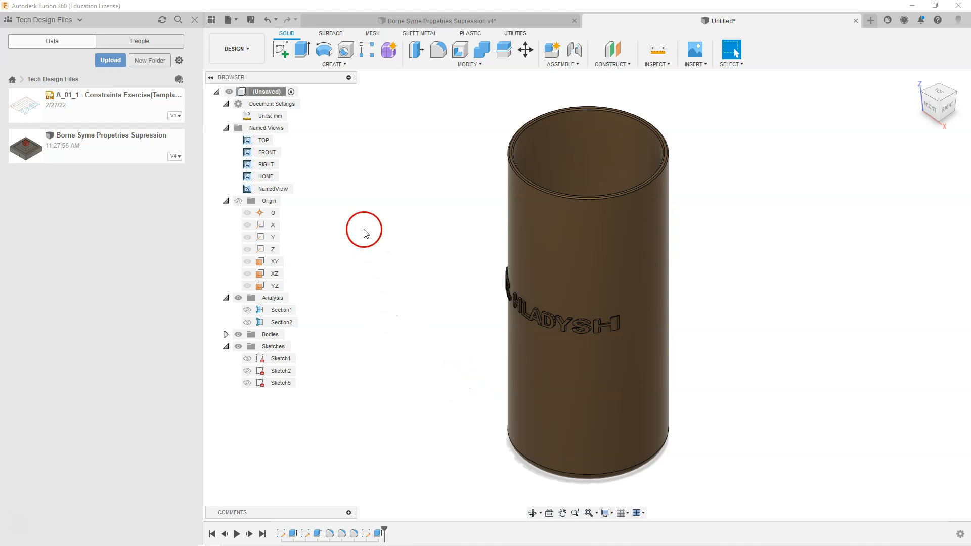
# Apply the Mirror appearance from the Fusion 360 Appearances library to the whole cup, targeting Bodies/Components
pyautogui.rightClick(258, 91)
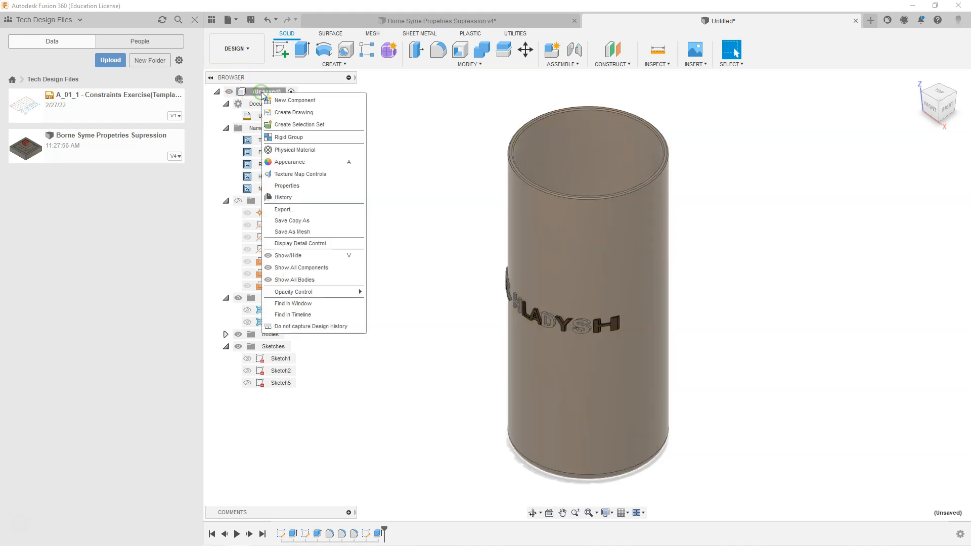
pyautogui.click(287, 163)
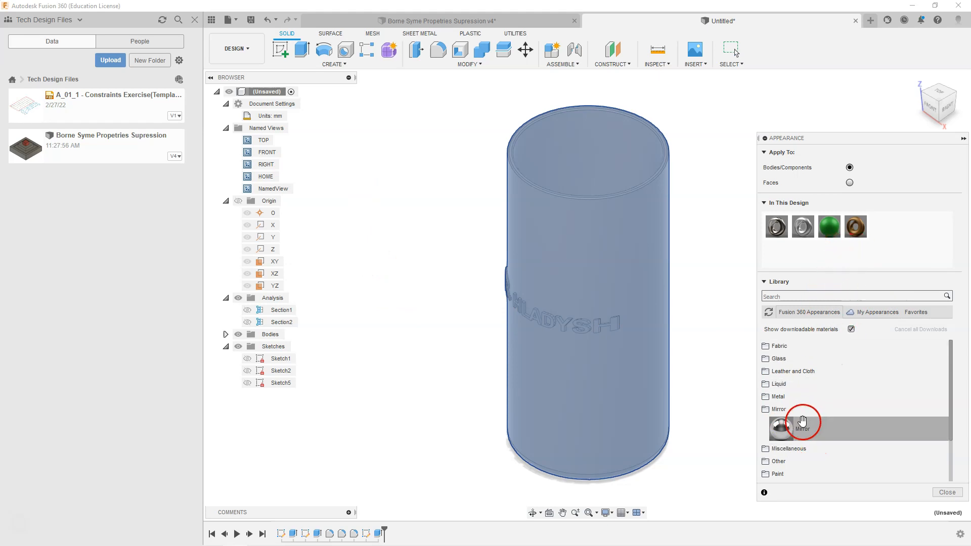
pyautogui.scroll(-2, 802, 421)
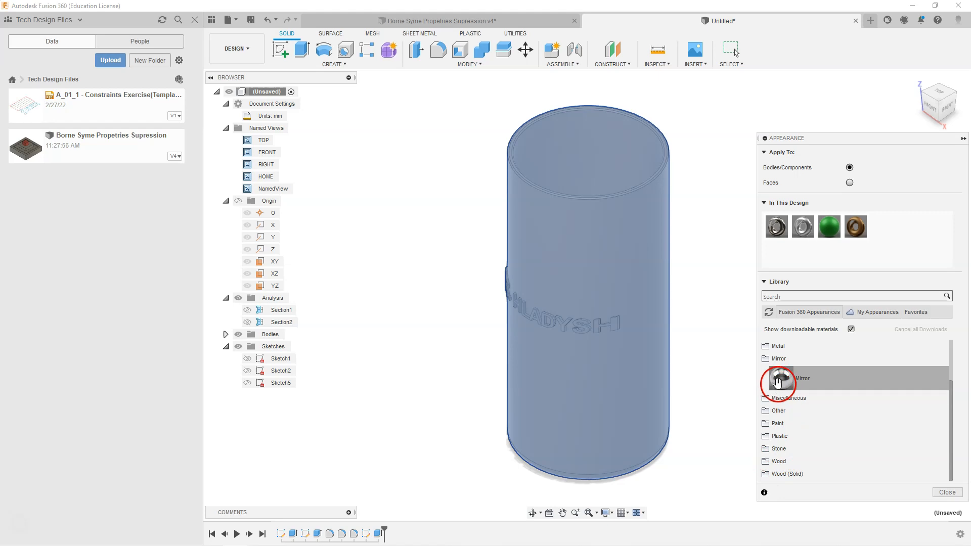
pyautogui.moveTo(783, 383); pyautogui.dragTo(581, 328)
pyautogui.moveTo(574, 286); pyautogui.dragTo(575, 287)
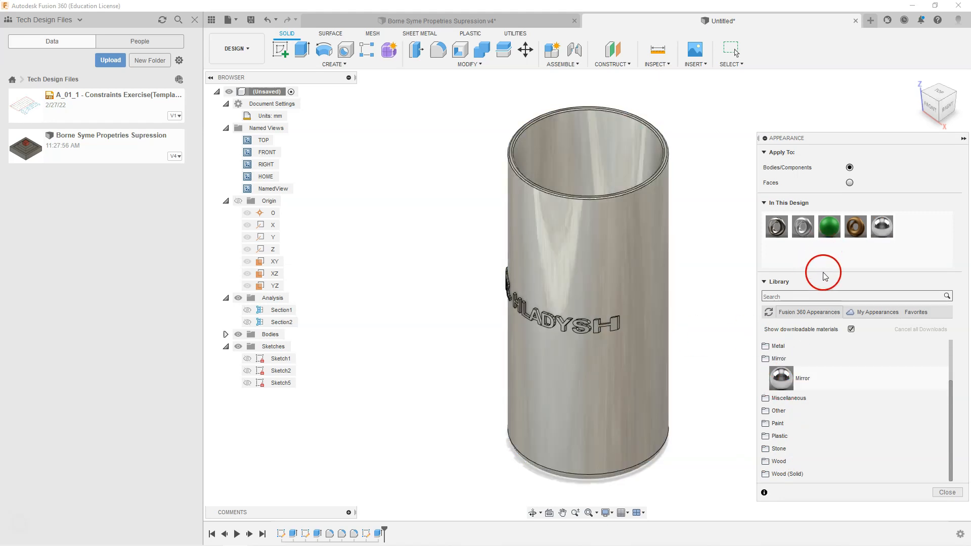
pyautogui.click(728, 152)
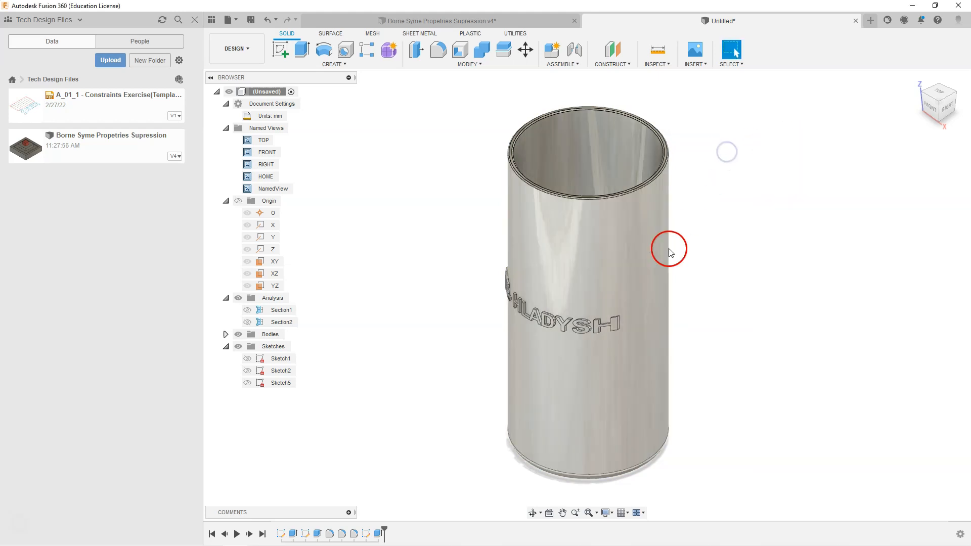
# Review the mirror-finished cup's material name and physical properties, and collapse the properties display
pyautogui.rightClick(269, 94)
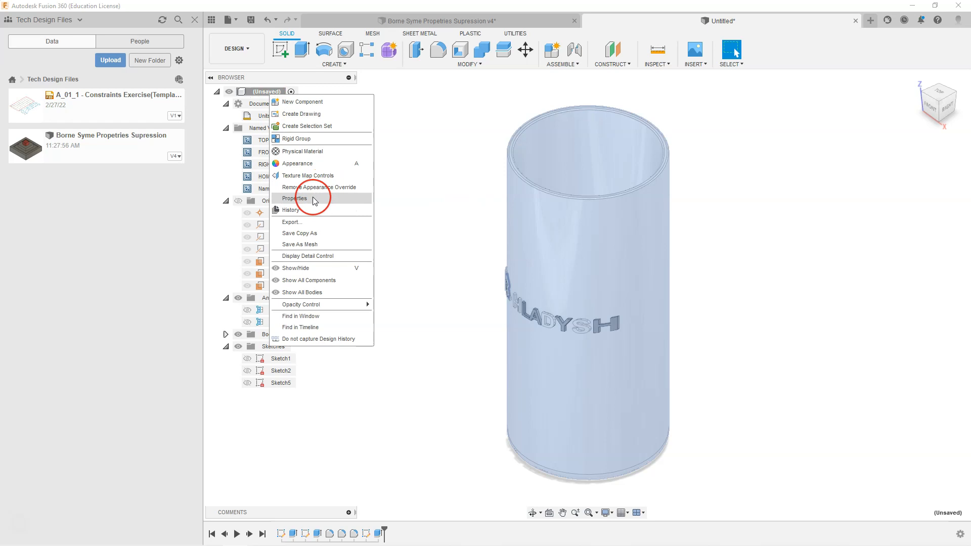
pyautogui.click(313, 199)
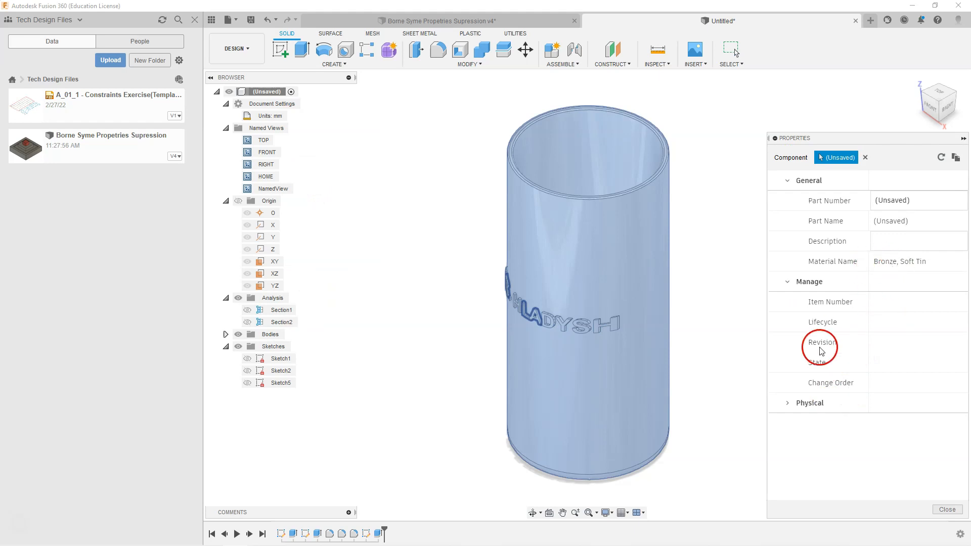
pyautogui.click(787, 404)
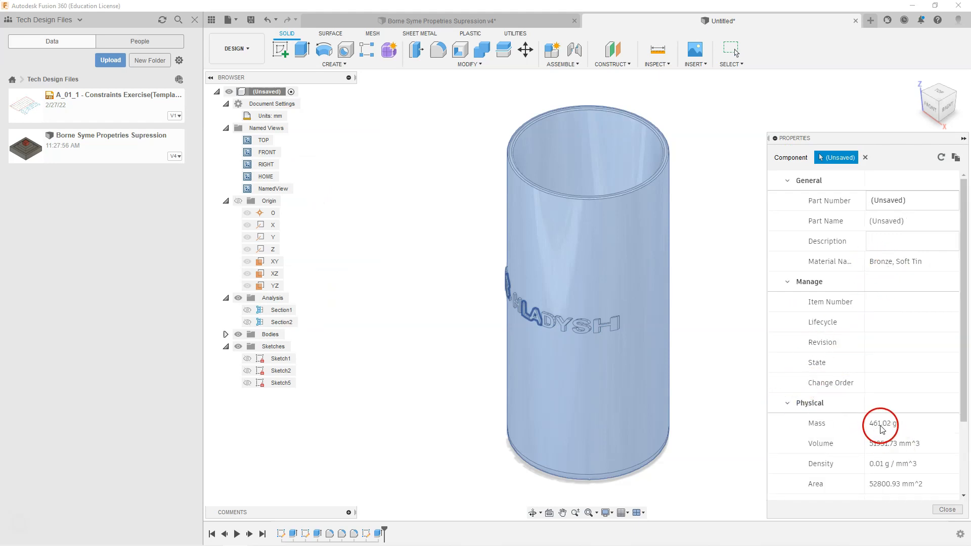
pyautogui.click(713, 299)
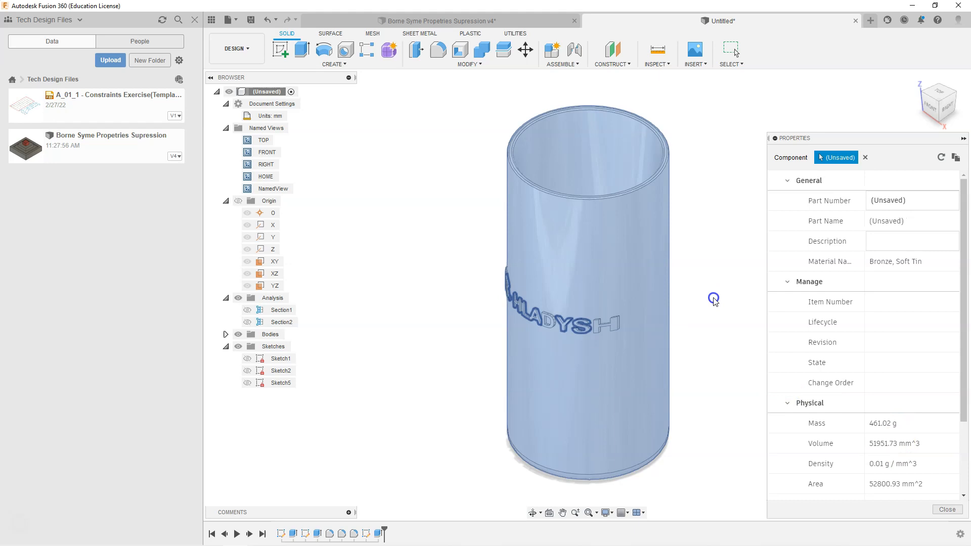
pyautogui.click(964, 138)
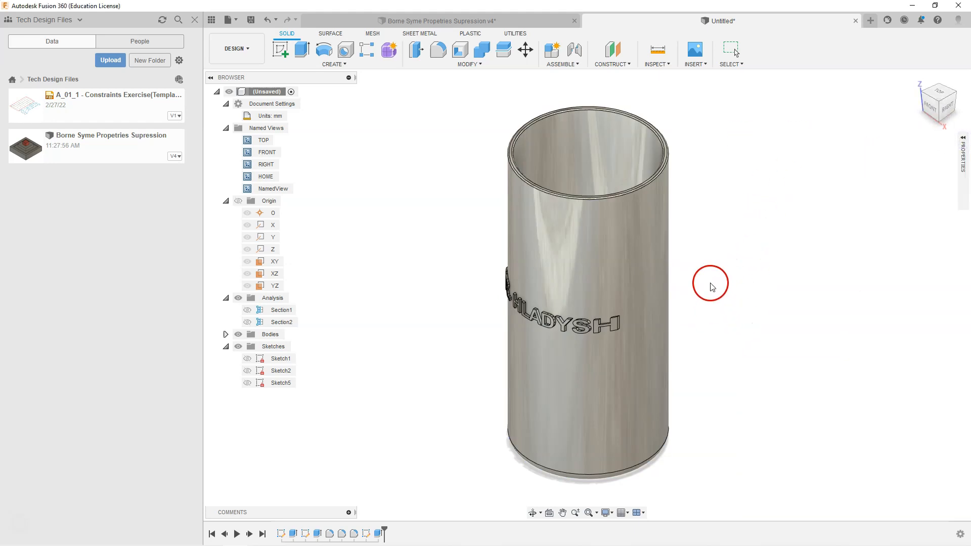